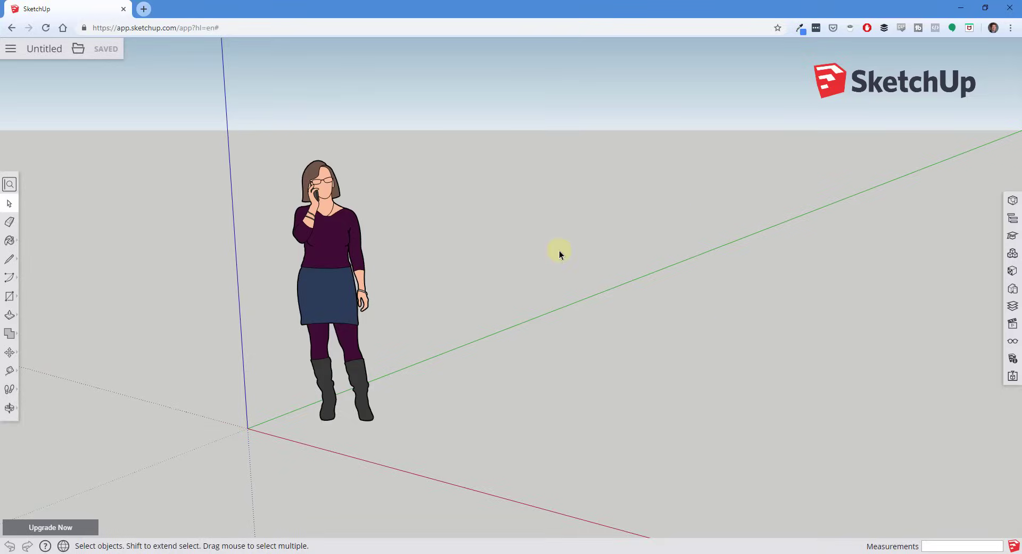
Step: Look over the Trimble Connect projects and application options, and return to the empty model
key(F5)
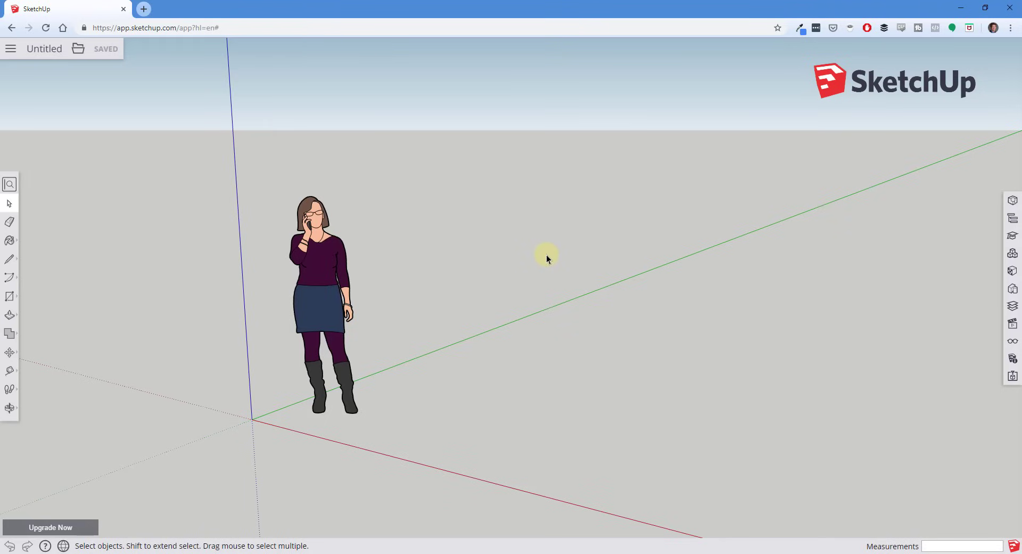
middle_drag(539, 249, 562, 281)
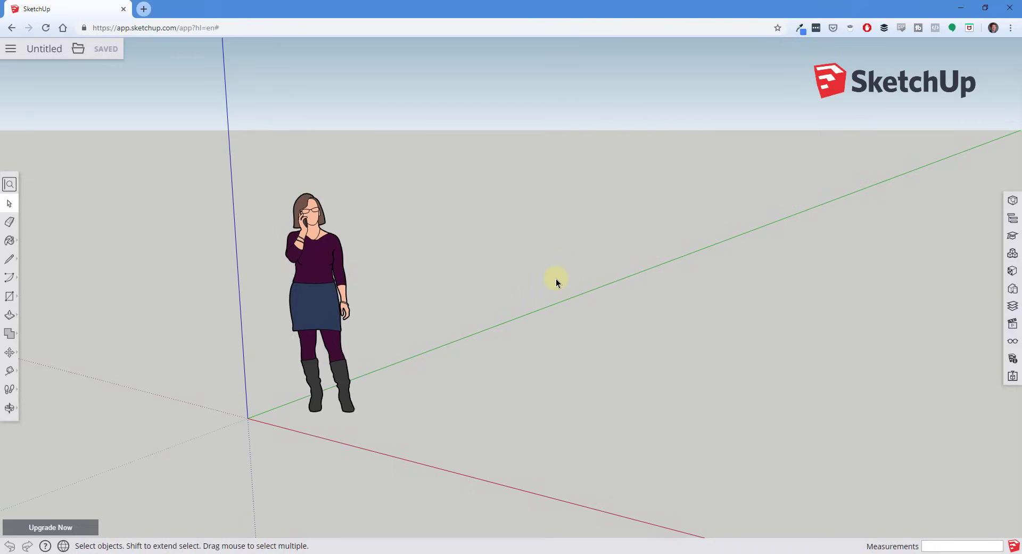
click(11, 50)
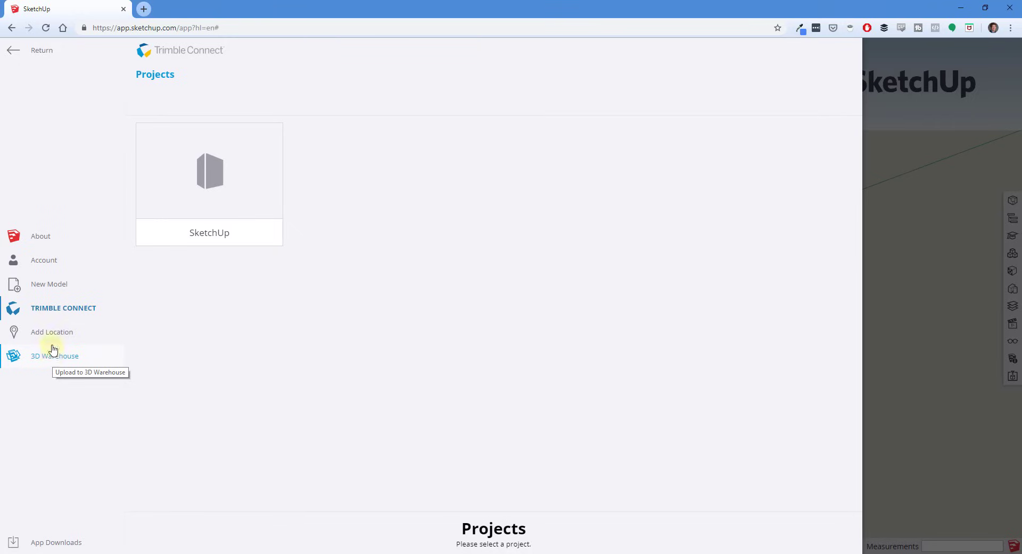
click(14, 50)
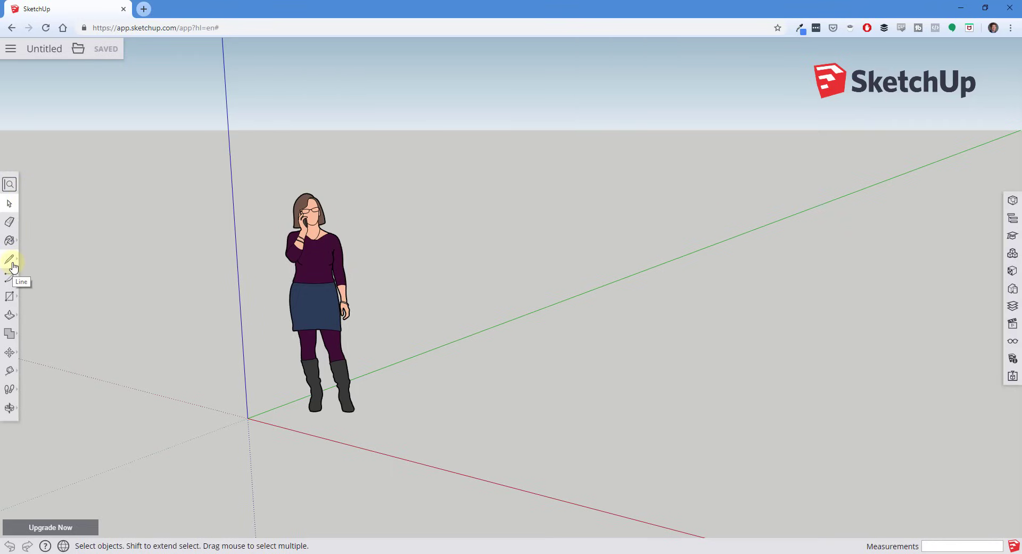
Step: Draw a rectangle on the ground beside the standing figure, about 3' 10" by 5' 6"
click(10, 297)
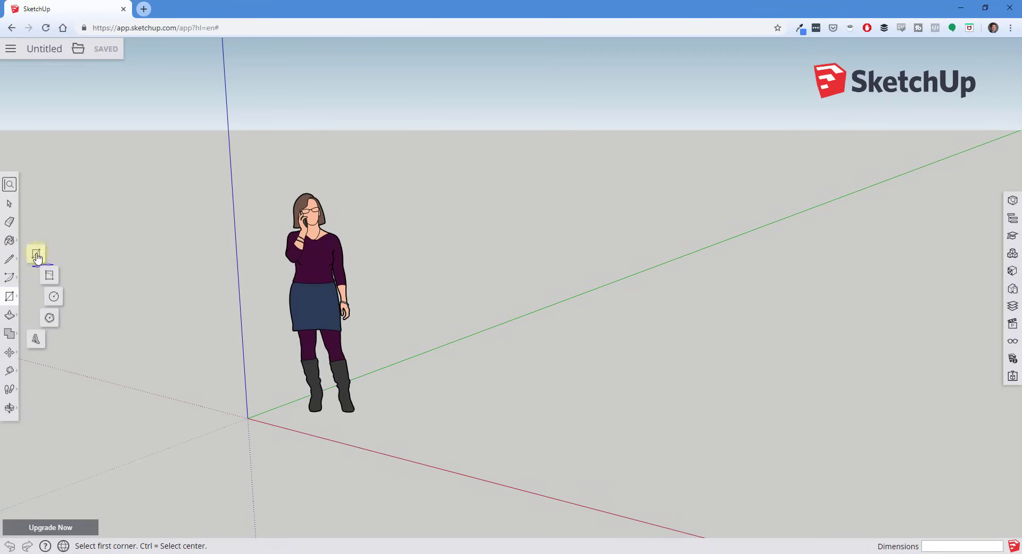
click(452, 419)
click(693, 383)
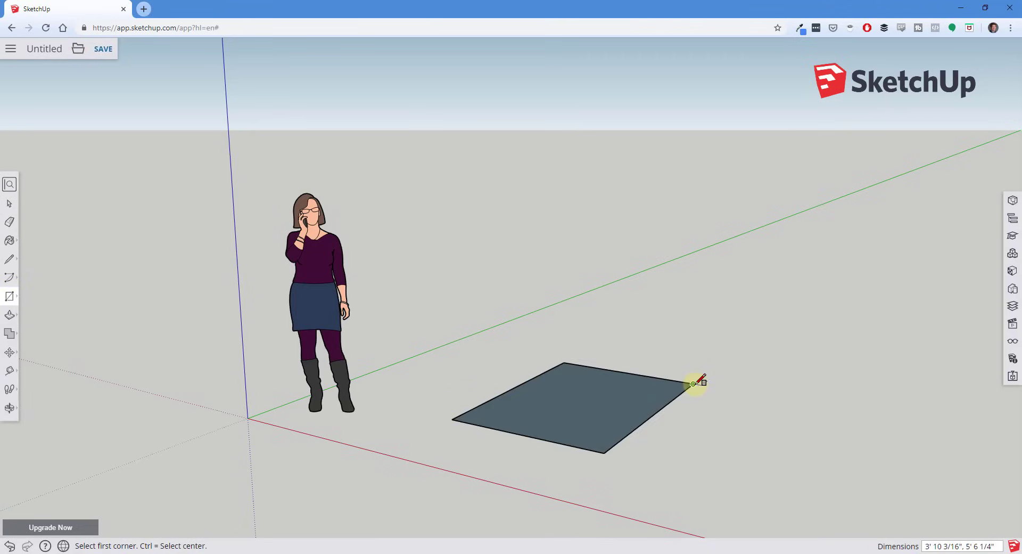
key(space)
Step: Draw a vertical line rising from the middle of the rectangle's face
click(14, 261)
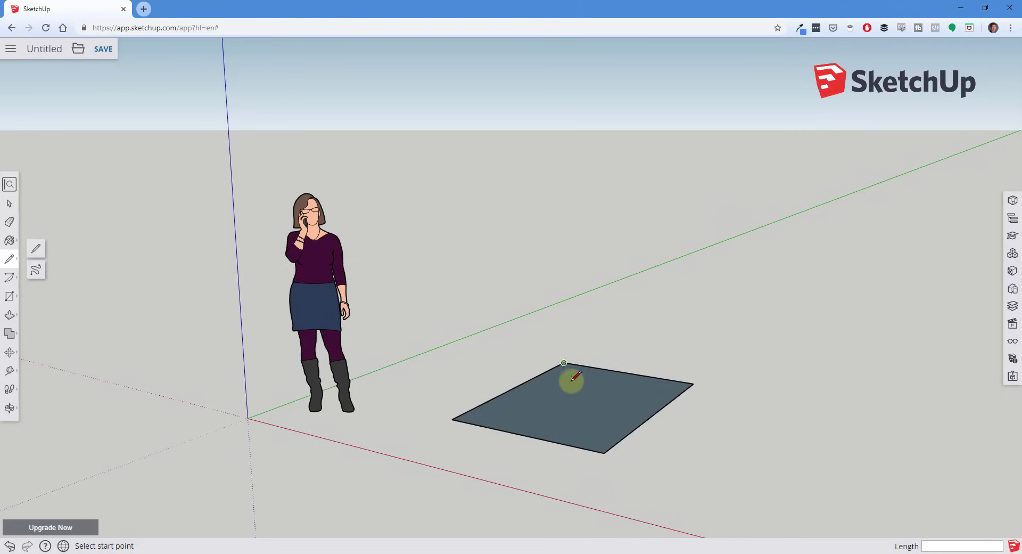
click(578, 396)
click(579, 298)
key(space)
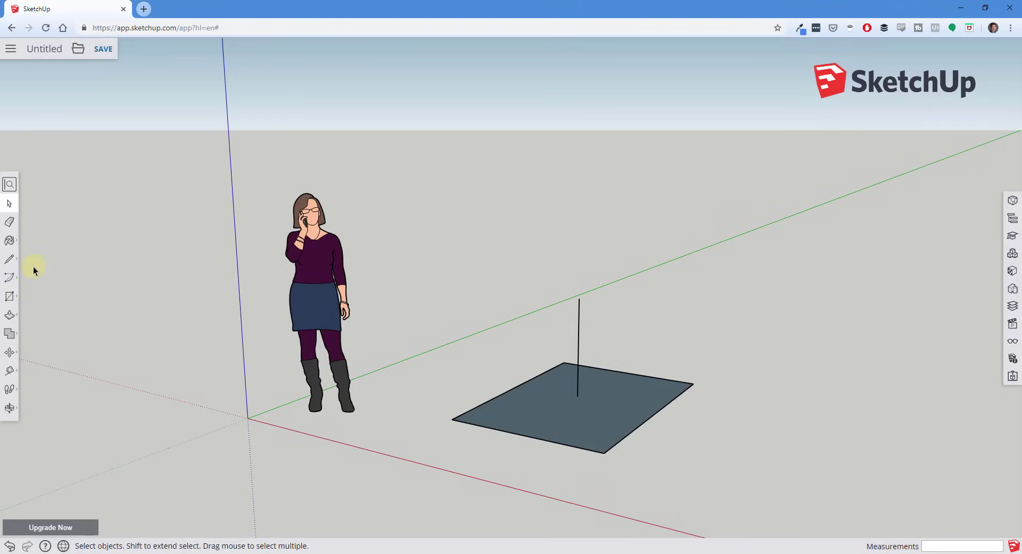
Step: Erase the vertical line and the rectangle from the model
click(9, 222)
mouse_move(581, 320)
mouse_down()
mouse_move(528, 361)
mouse_move(669, 414)
mouse_up()
mouse_move(477, 476)
mouse_down()
mouse_move(665, 354)
mouse_move(559, 371)
mouse_up()
key(space)
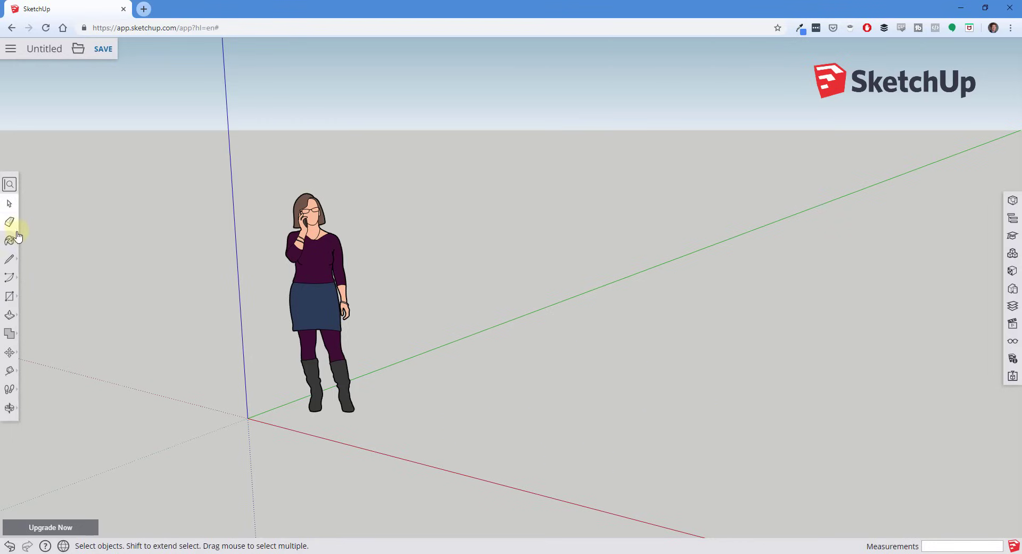
click(11, 266)
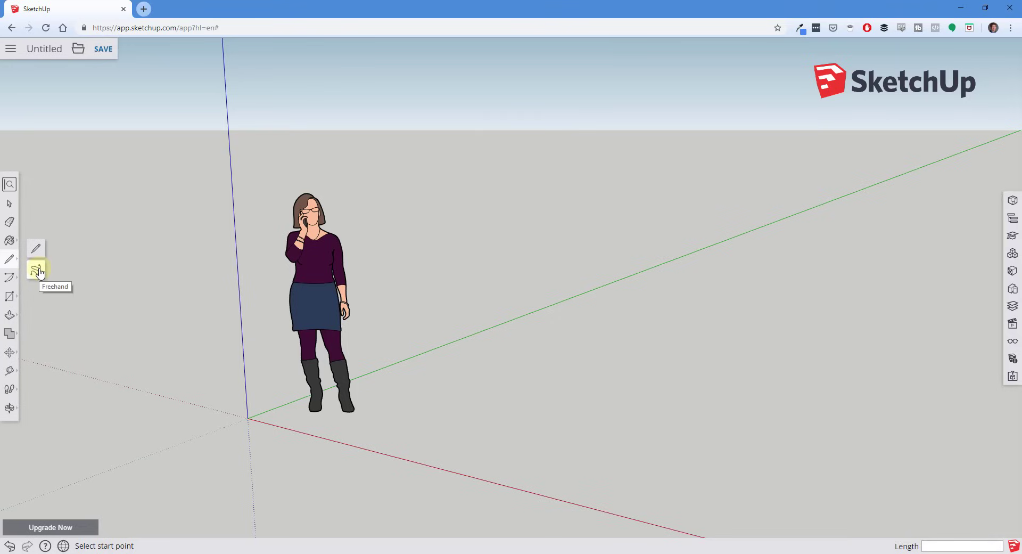
click(9, 277)
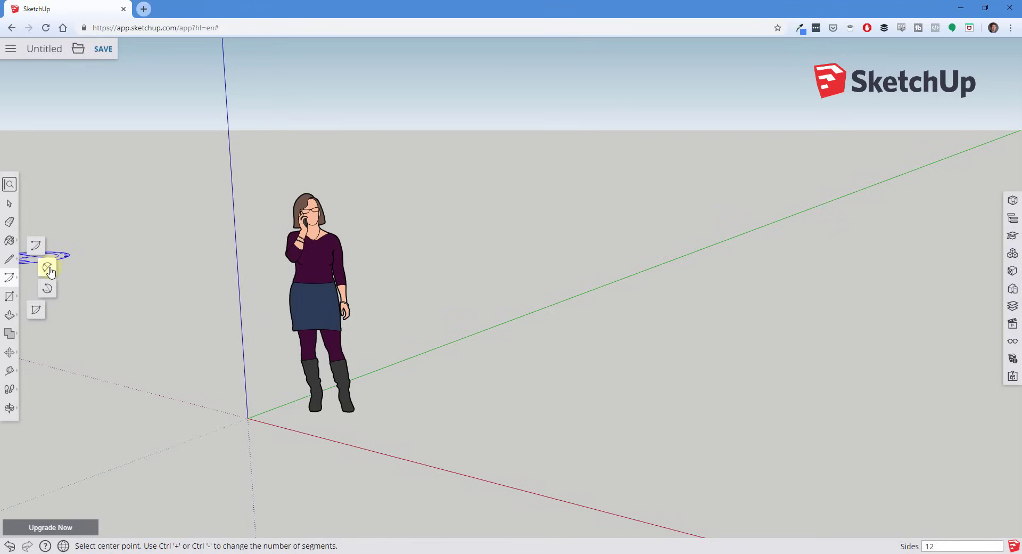
click(47, 266)
click(10, 277)
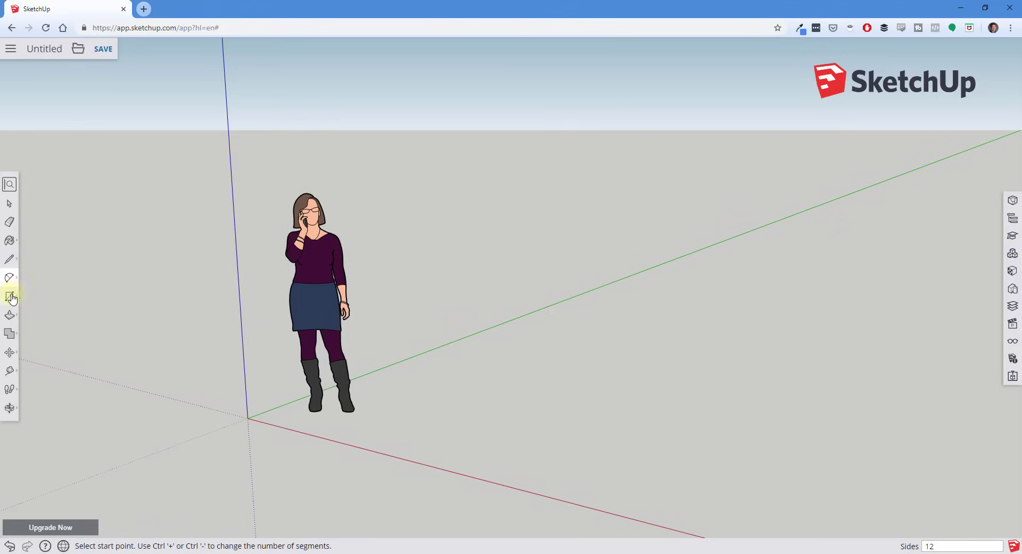
click(10, 314)
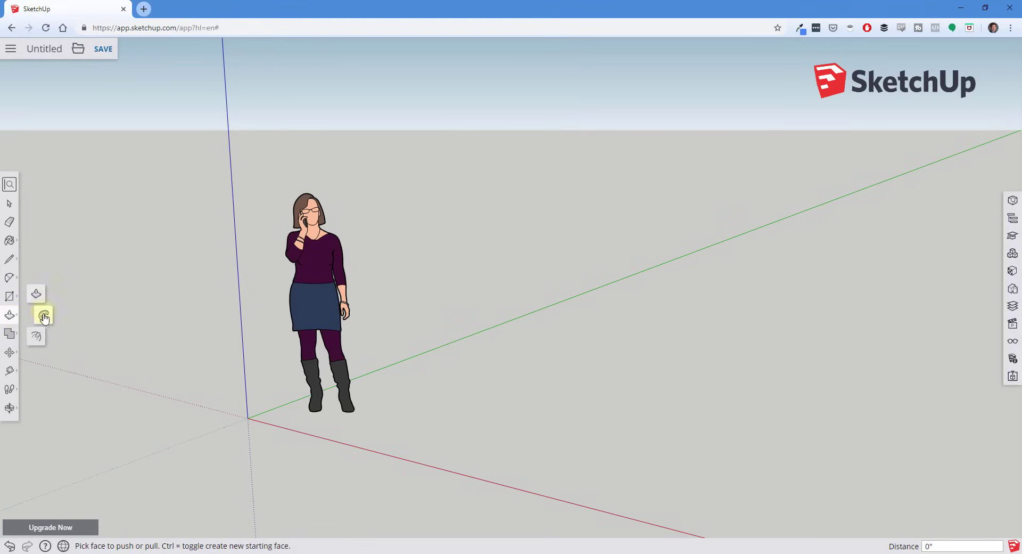
click(9, 334)
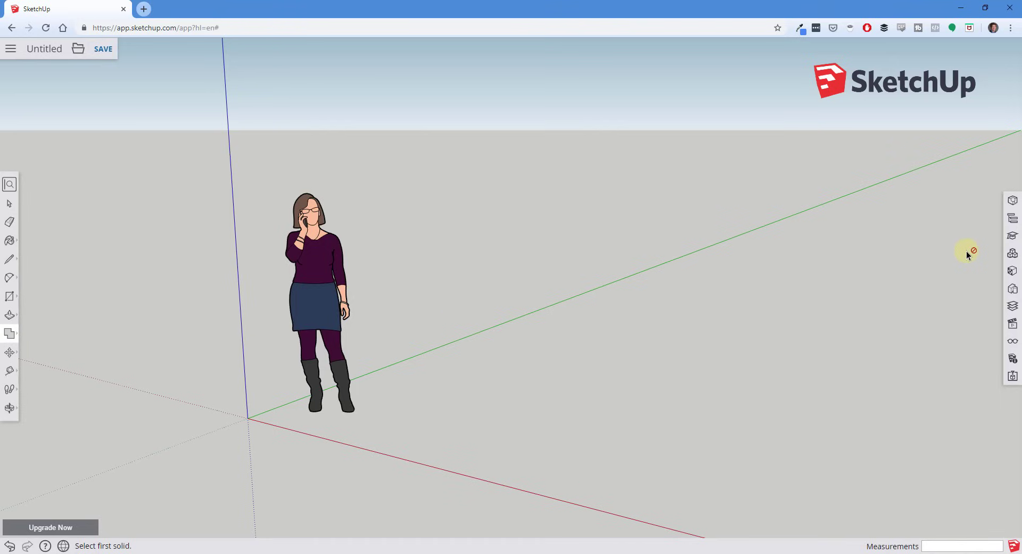
Step: Show the entity information of the standing figure component
click(1011, 204)
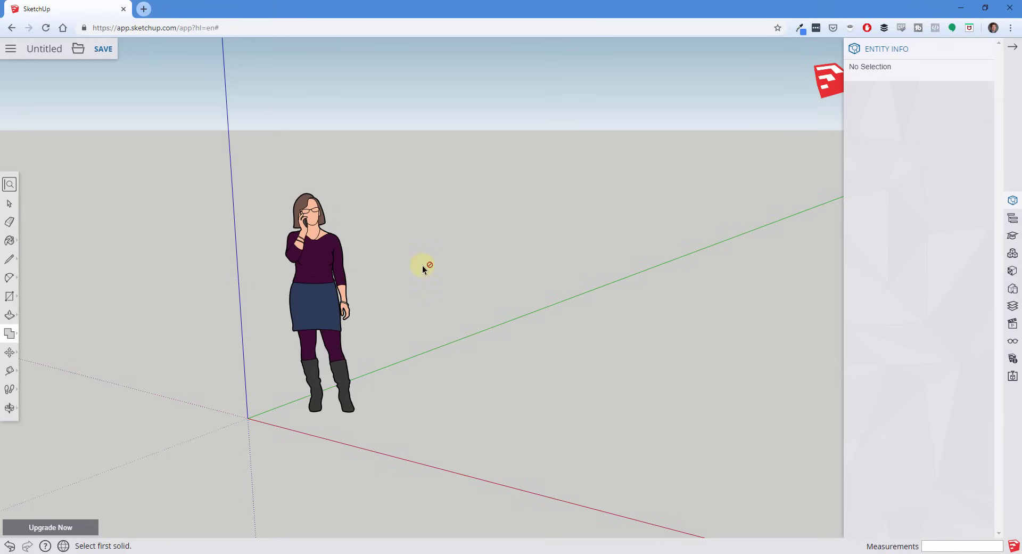
key(space)
click(336, 270)
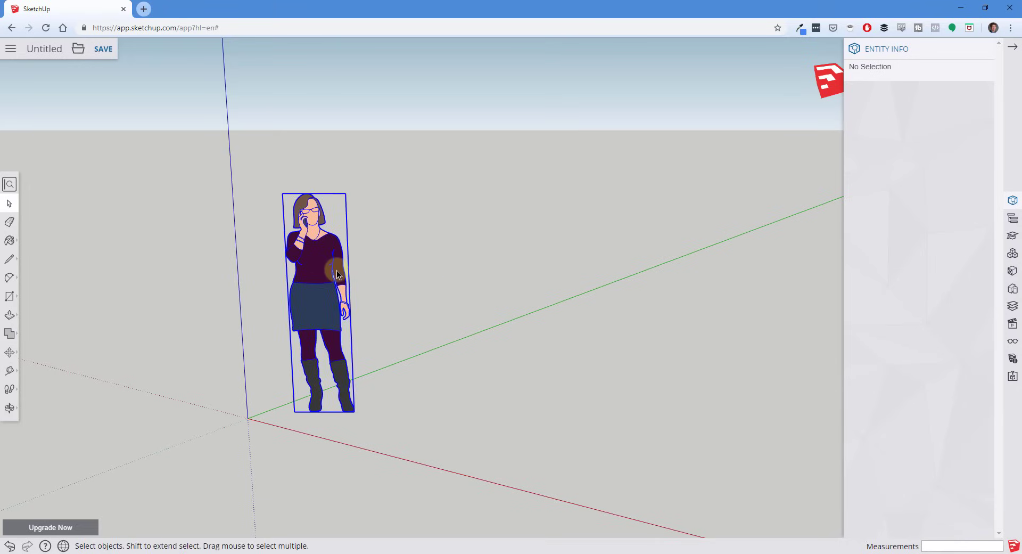
click(311, 294)
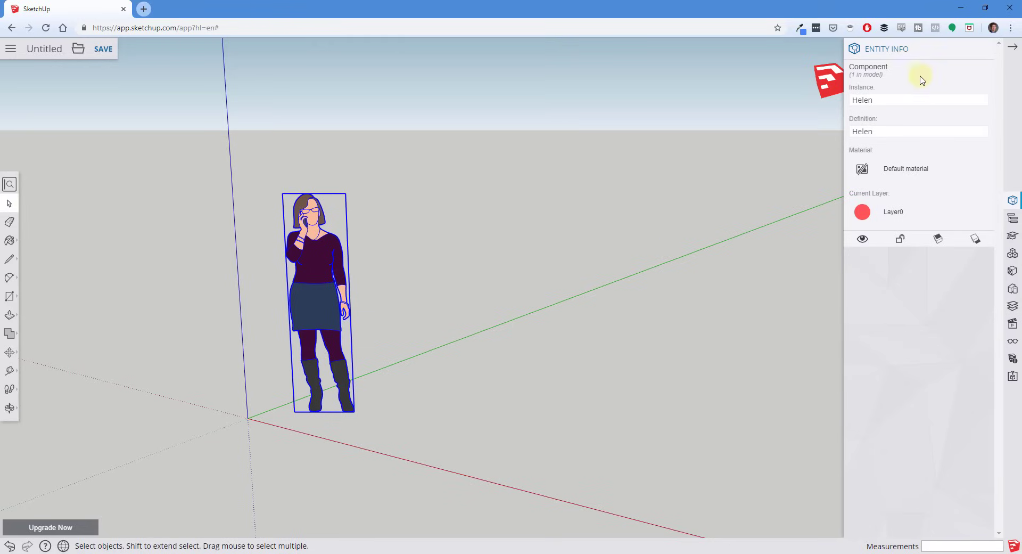
Step: Display the Outliner, Components and Materials panels alongside the entity information
click(1013, 226)
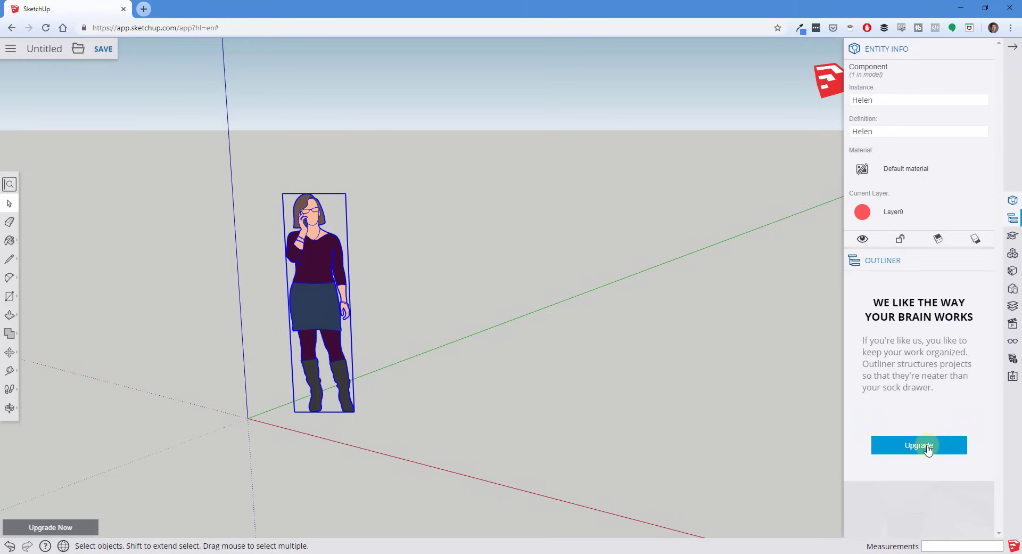
click(1013, 255)
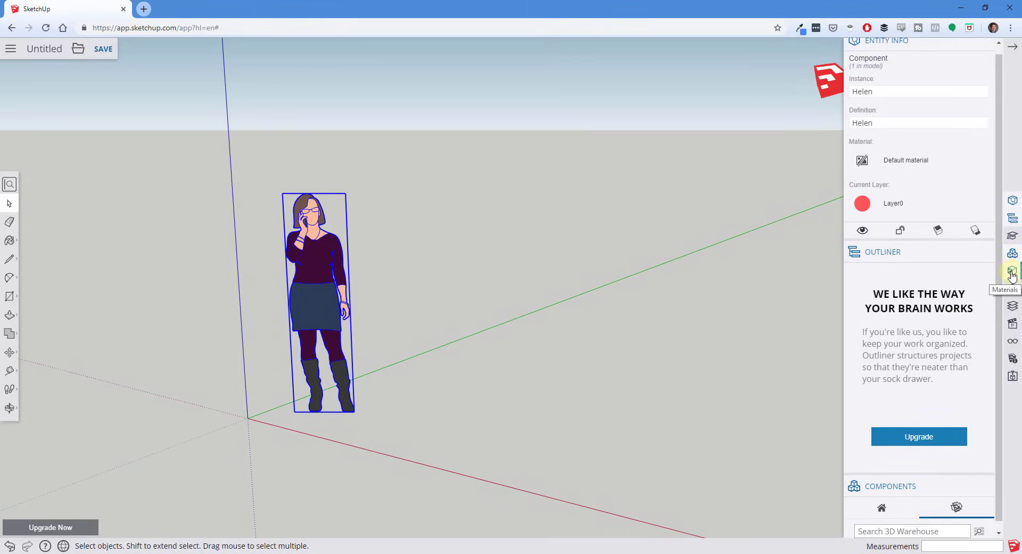
click(1013, 271)
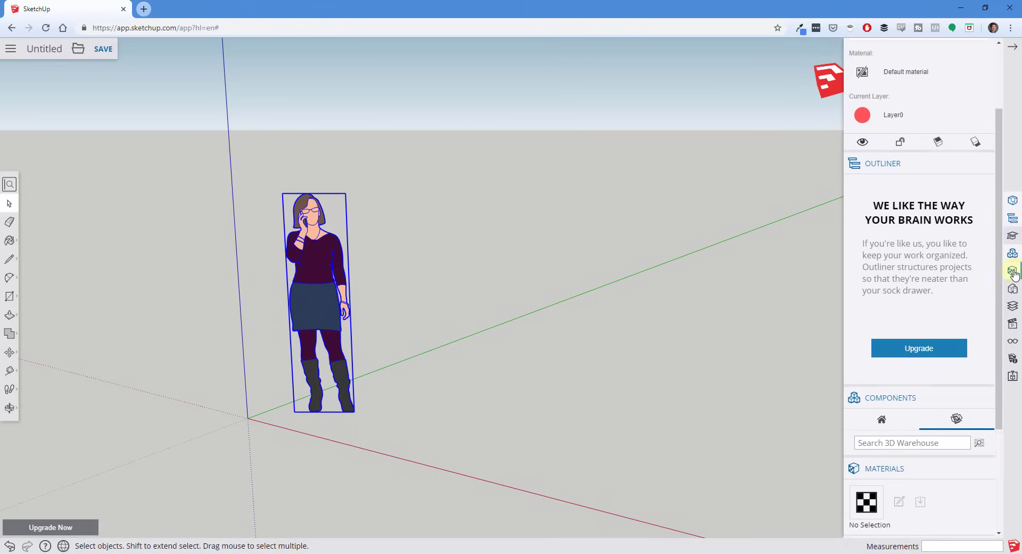
Step: Close Outliner and Entity Info, and collapse the side tray with the figure deselected
click(1013, 218)
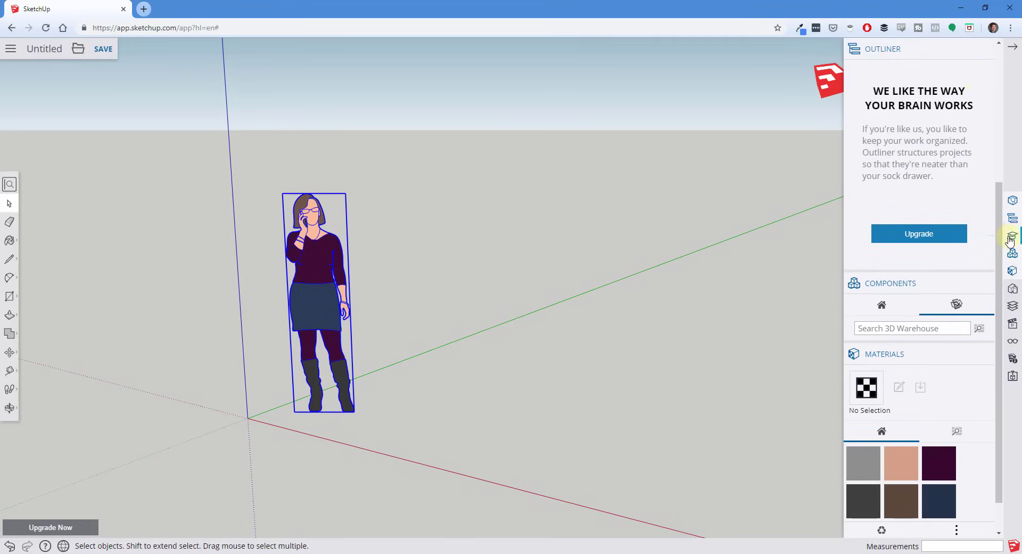
scroll(975, 60, up, 3)
click(984, 212)
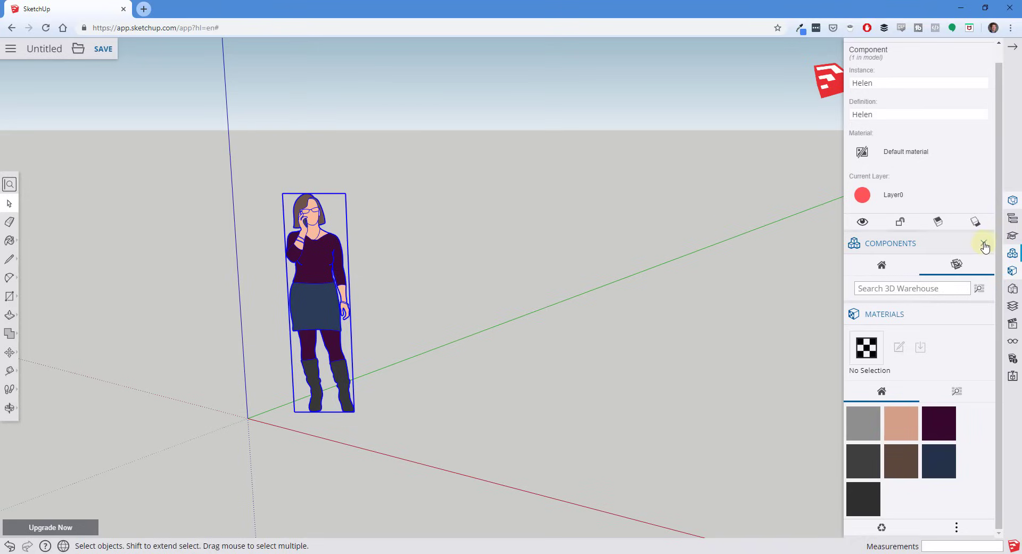
scroll(986, 75, up, 1)
click(985, 49)
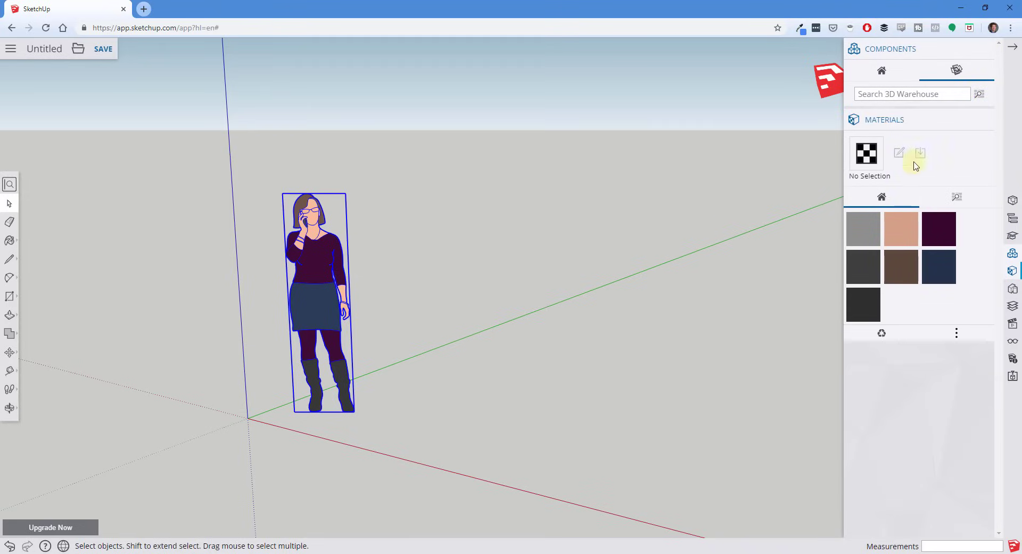
click(1014, 51)
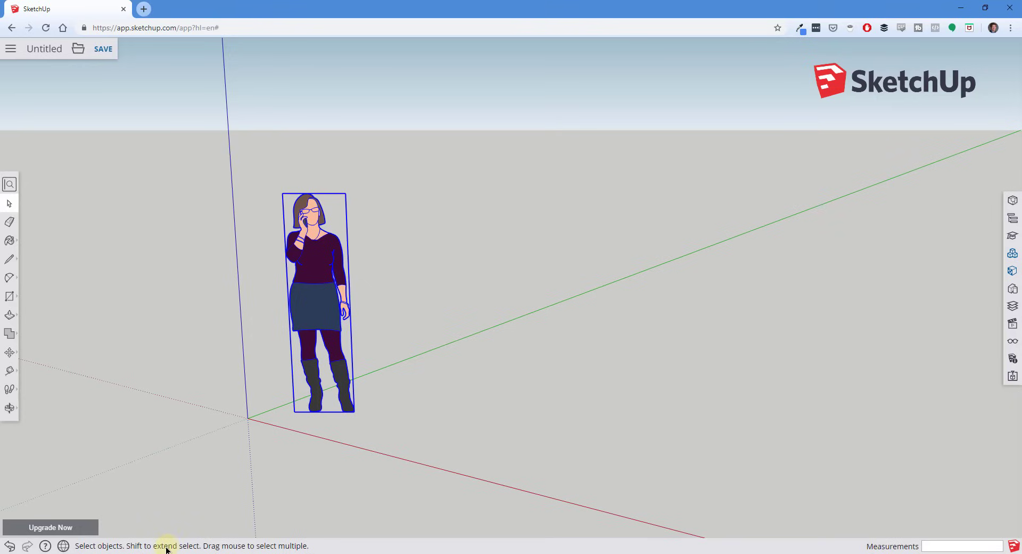
click(183, 523)
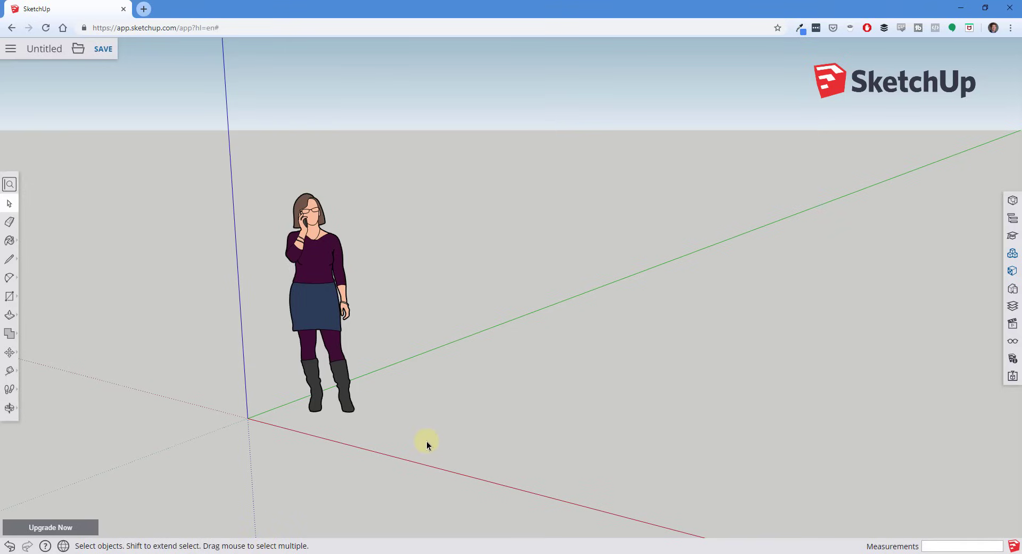
key(l)
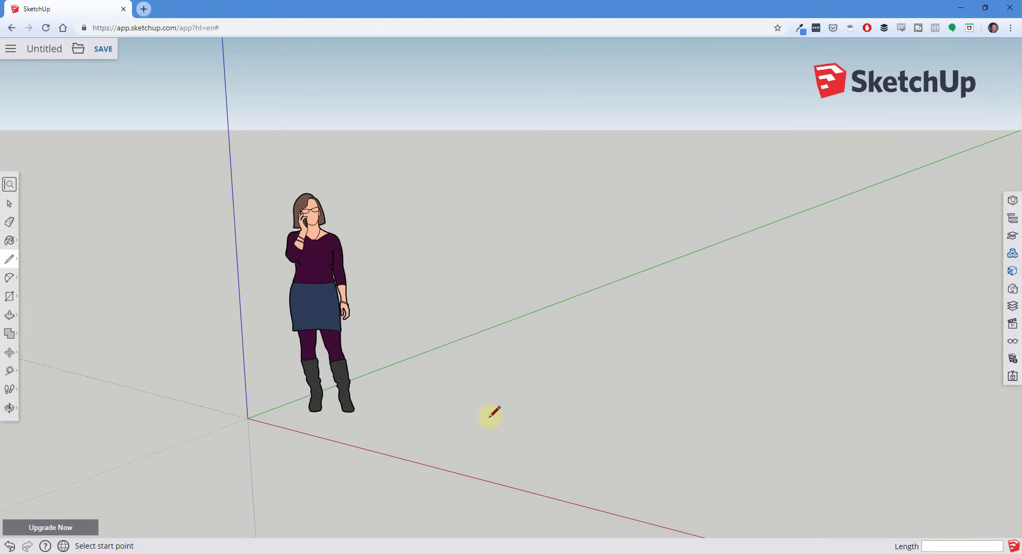
key(space)
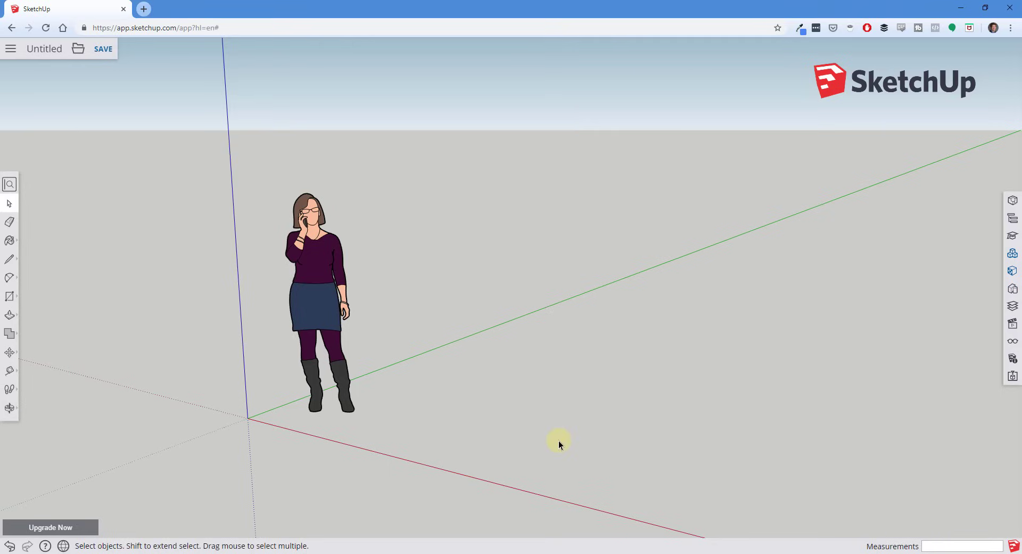
key(l)
click(452, 424)
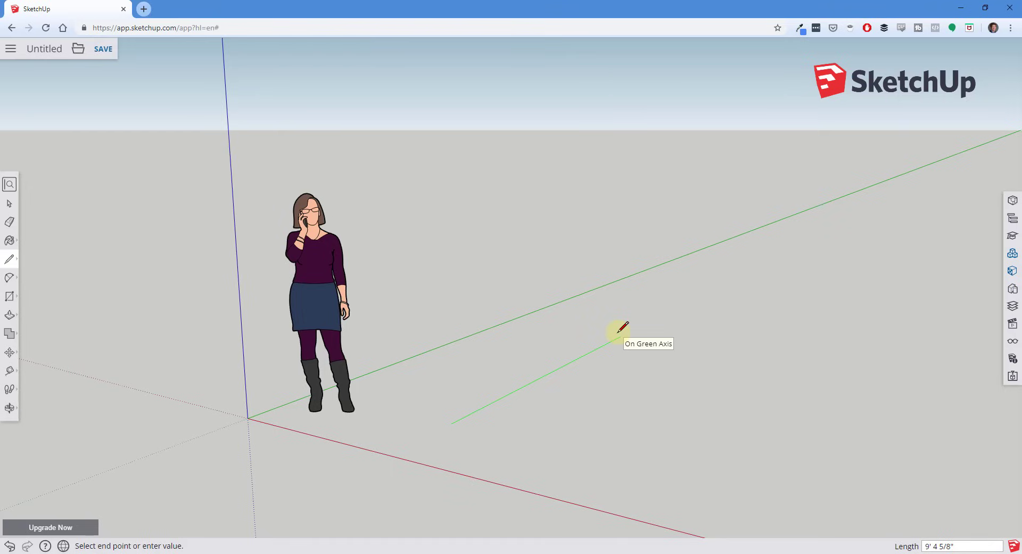
key(space)
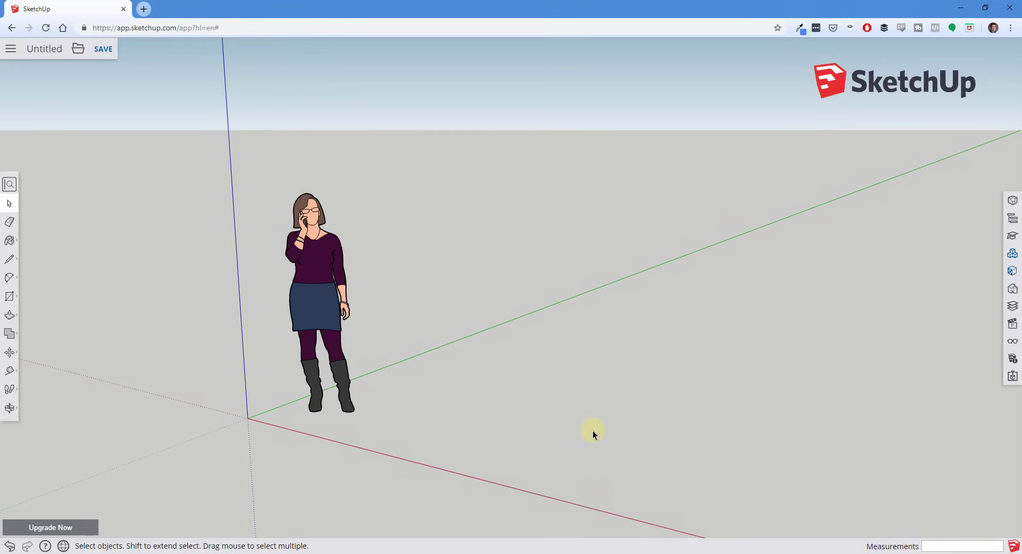
Step: Draw a 5' line on the ground beside the figure, parallel to the green axis
key(l)
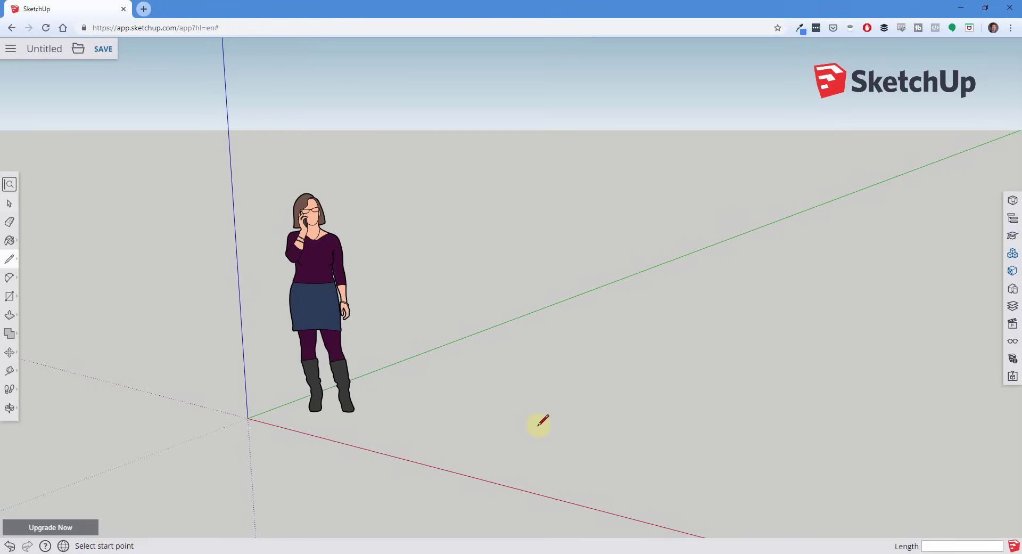
click(434, 433)
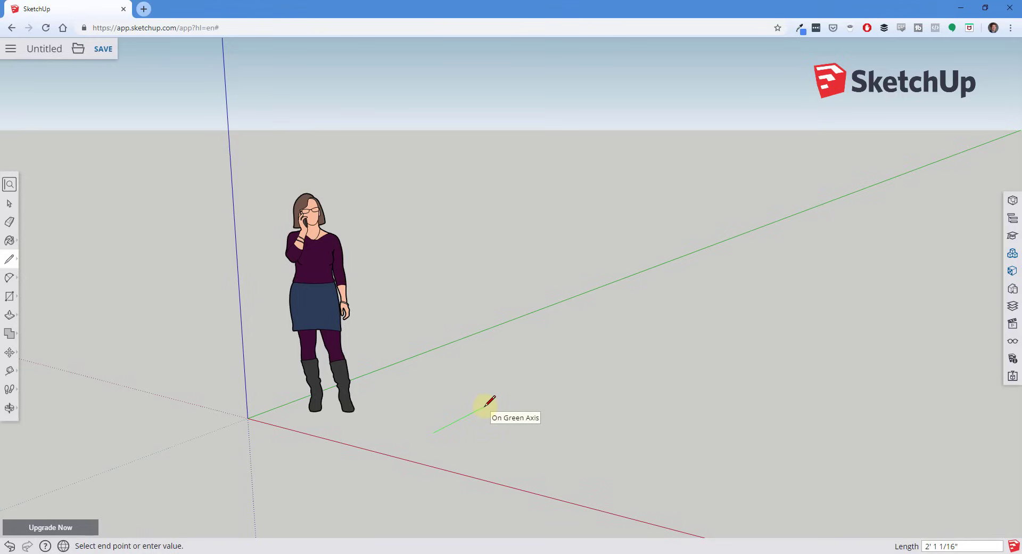
text(5)
key(Return)
key(space)
click(477, 411)
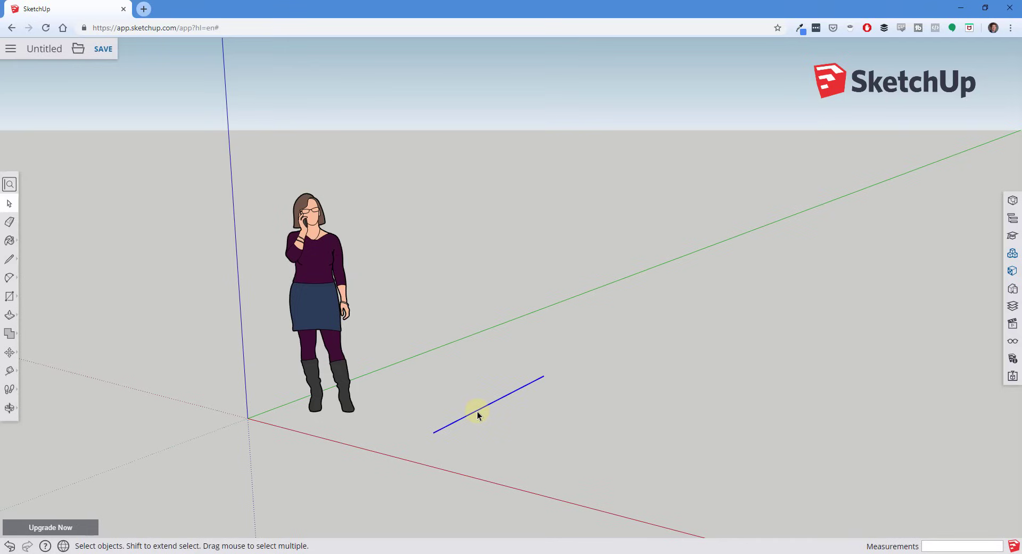
click(644, 424)
scroll(489, 411, down, 1)
scroll(493, 420, up, 1)
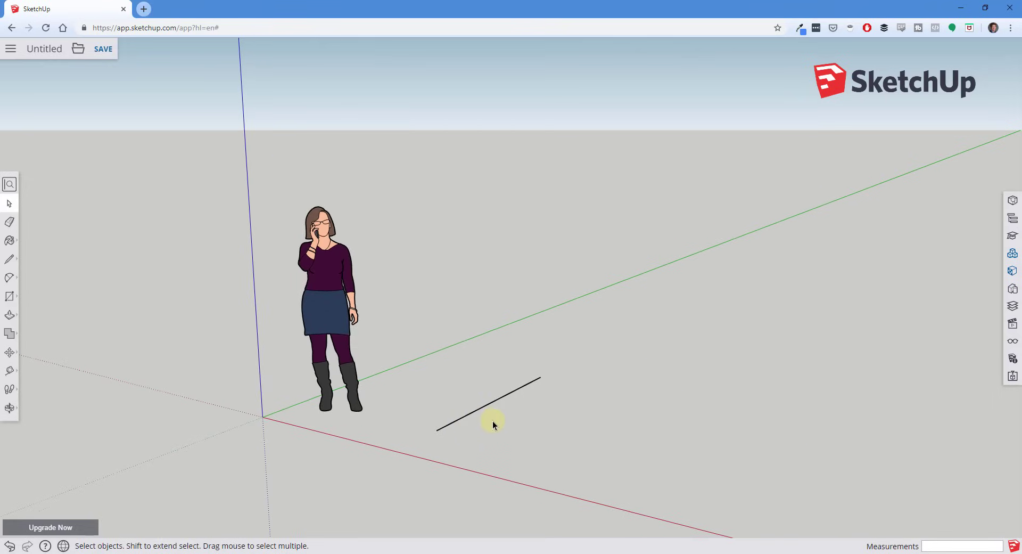
scroll(497, 423, up, 1)
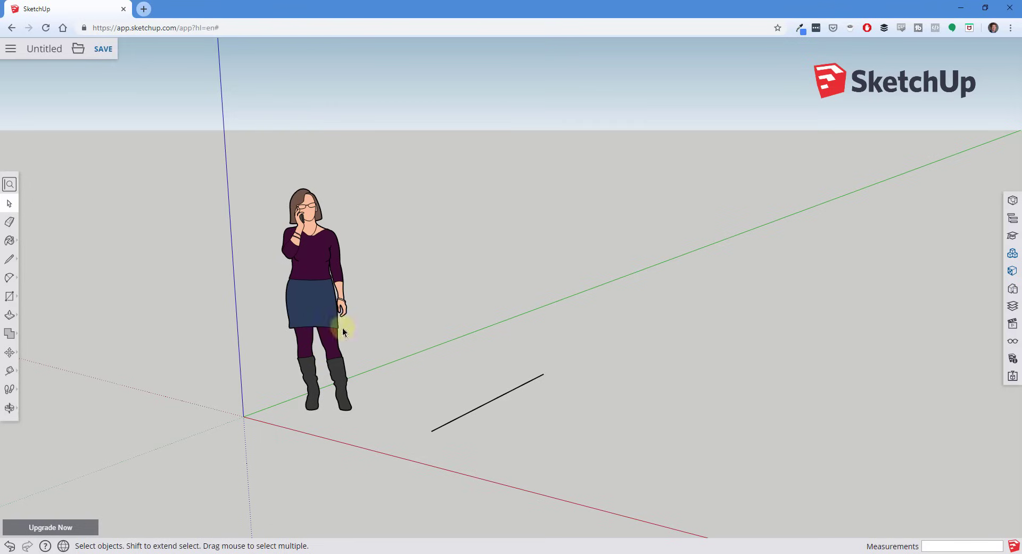
middle_drag(347, 318, 330, 354)
drag(330, 353, 516, 372)
key(space)
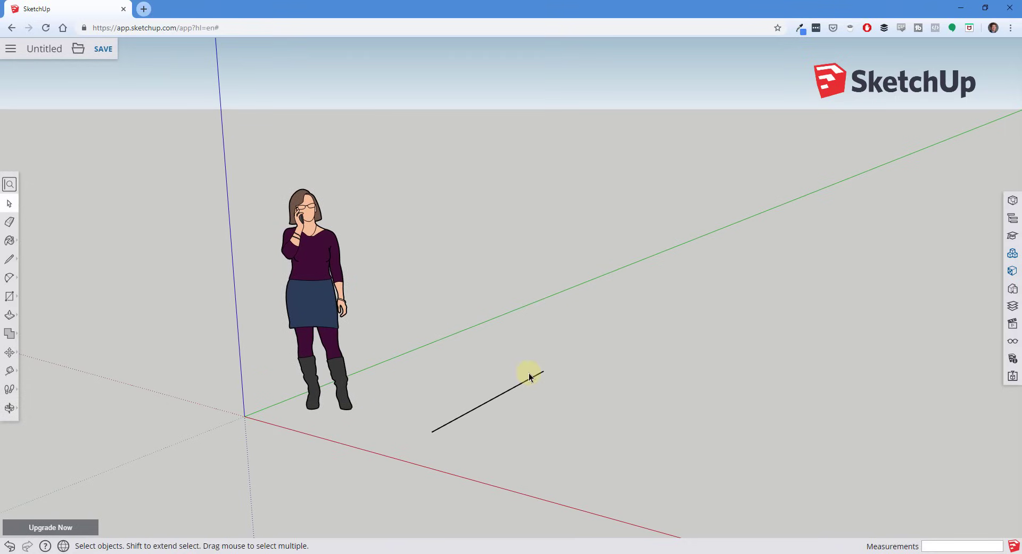
Step: Orbit around the figure and the line with the Orbit tool, and shift the view sideways with the Pan tool
middle_drag(500, 313, 530, 266)
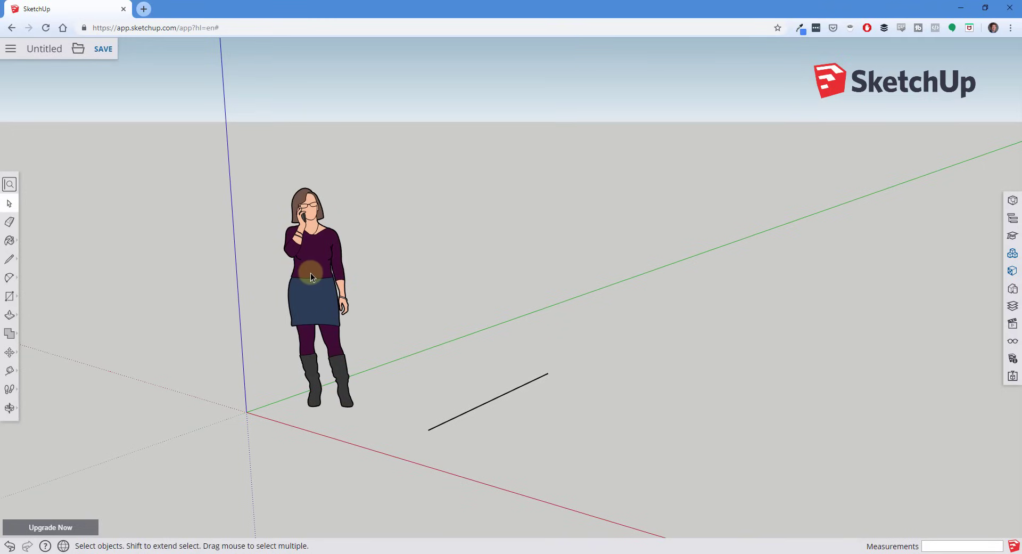
click(10, 393)
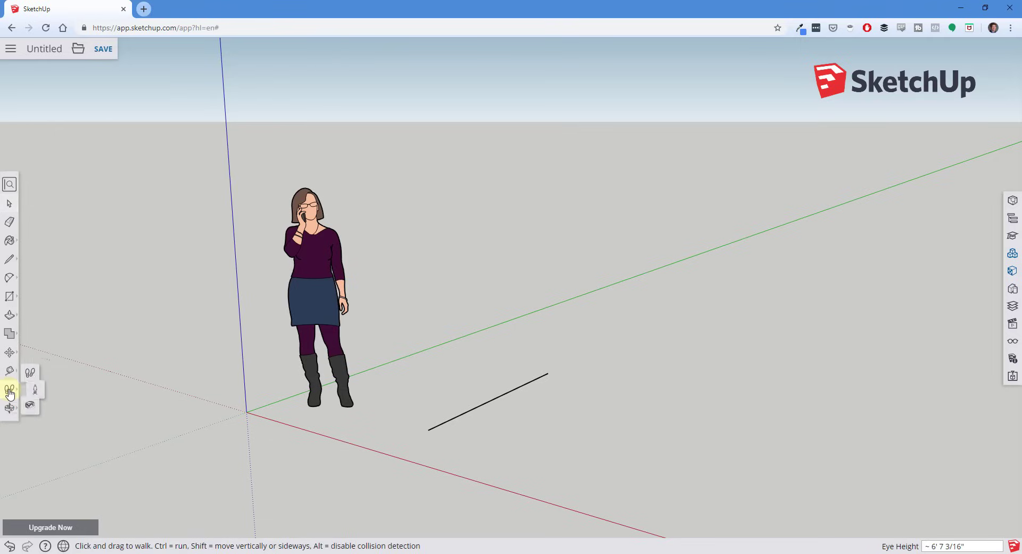
click(9, 411)
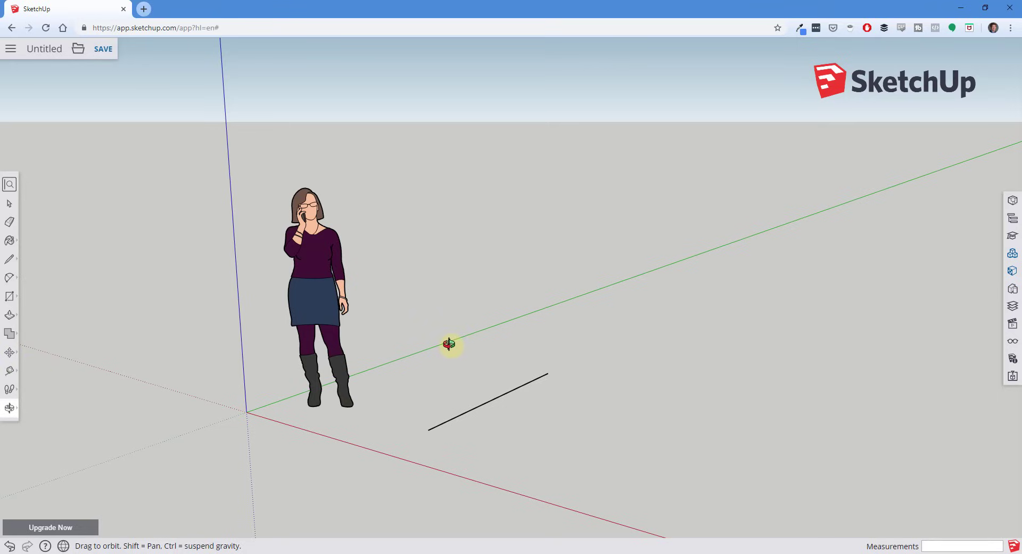
drag(449, 344, 477, 341)
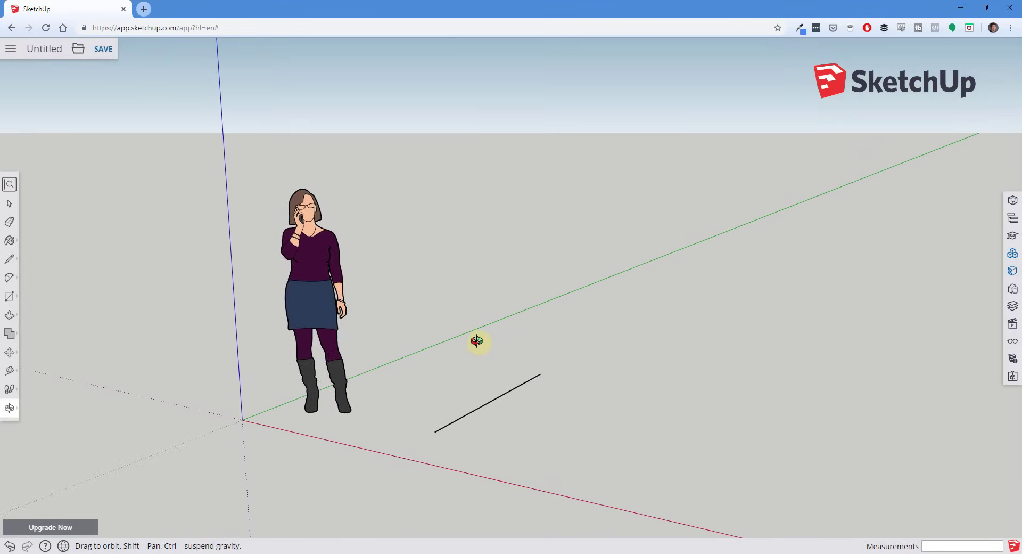
click(10, 408)
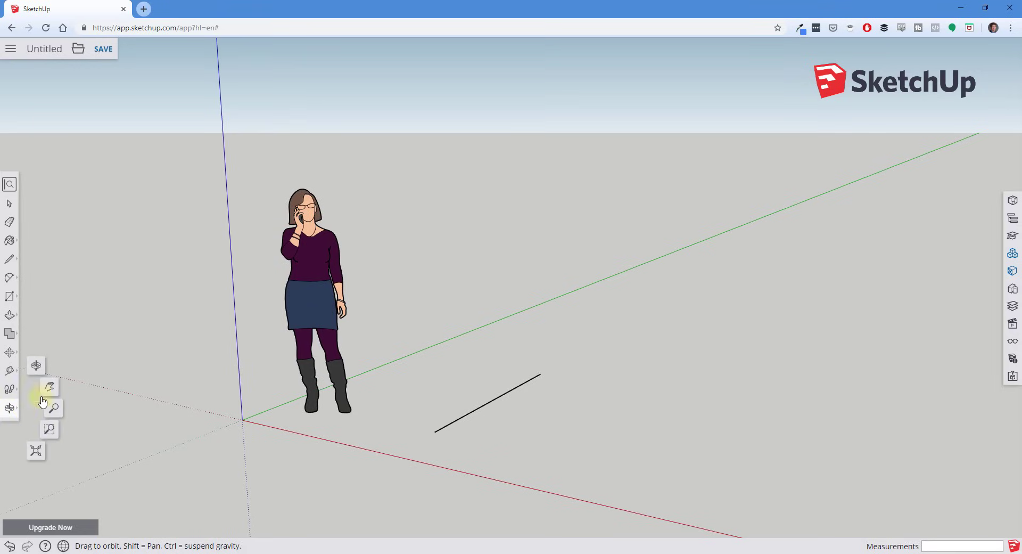
click(49, 388)
drag(410, 343, 516, 330)
Step: Adjust the magnification with the Zoom tool, and frame the figure and the line with Zoom Window
click(10, 409)
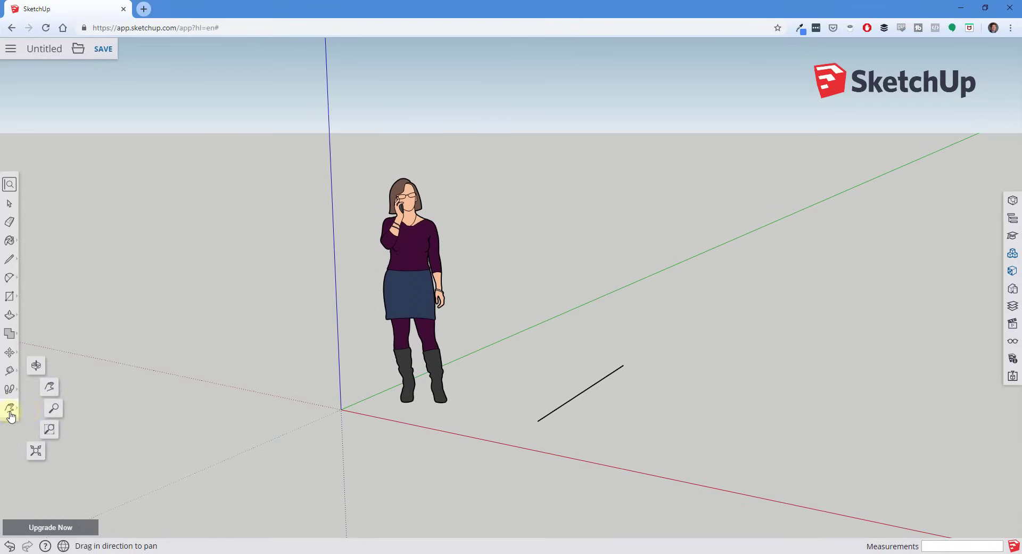
click(55, 411)
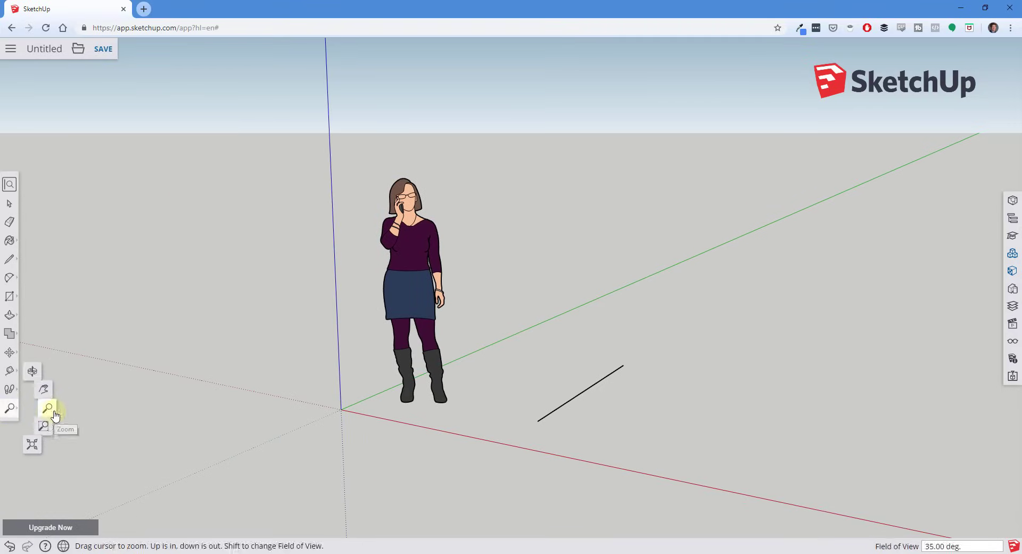
drag(493, 358, 210, 378)
click(11, 410)
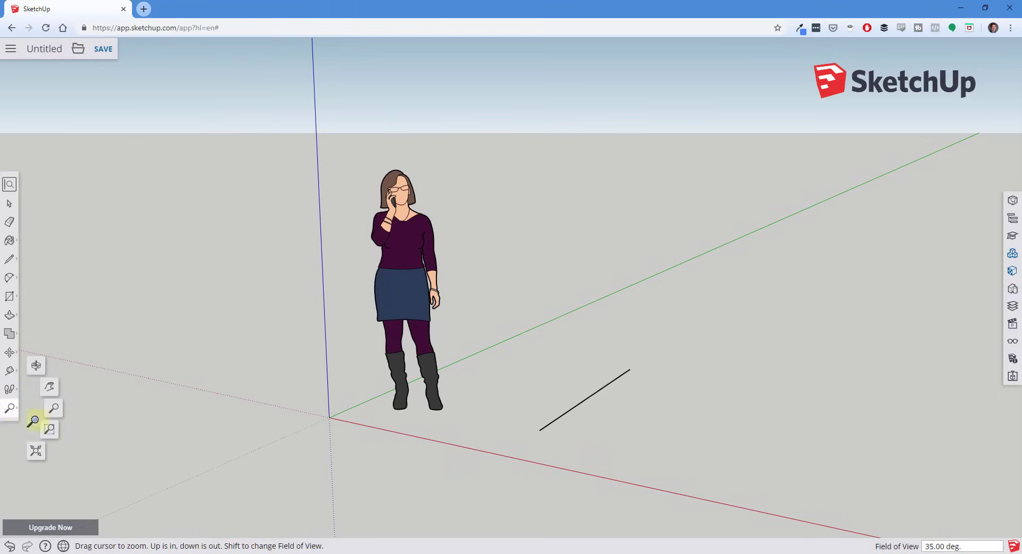
click(52, 434)
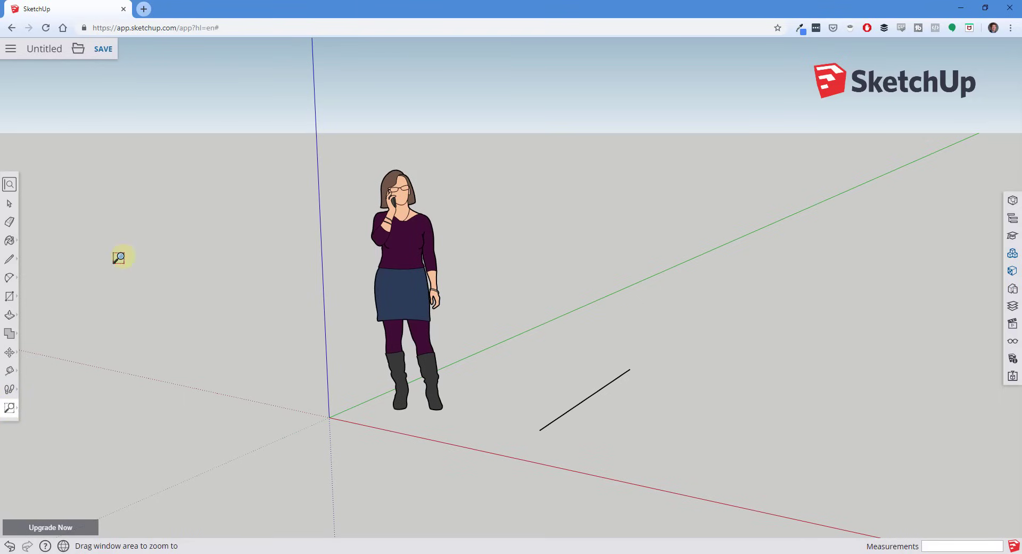
drag(206, 166, 674, 472)
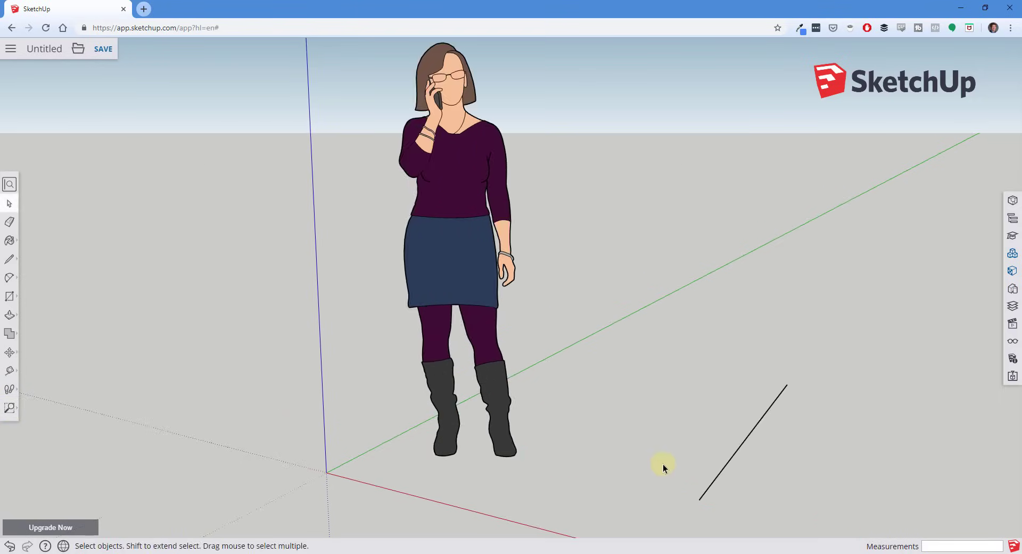
Step: Fit the whole model in view with Zoom Extents, and zoom out and pan until the figure and line are centred
click(9, 408)
click(35, 452)
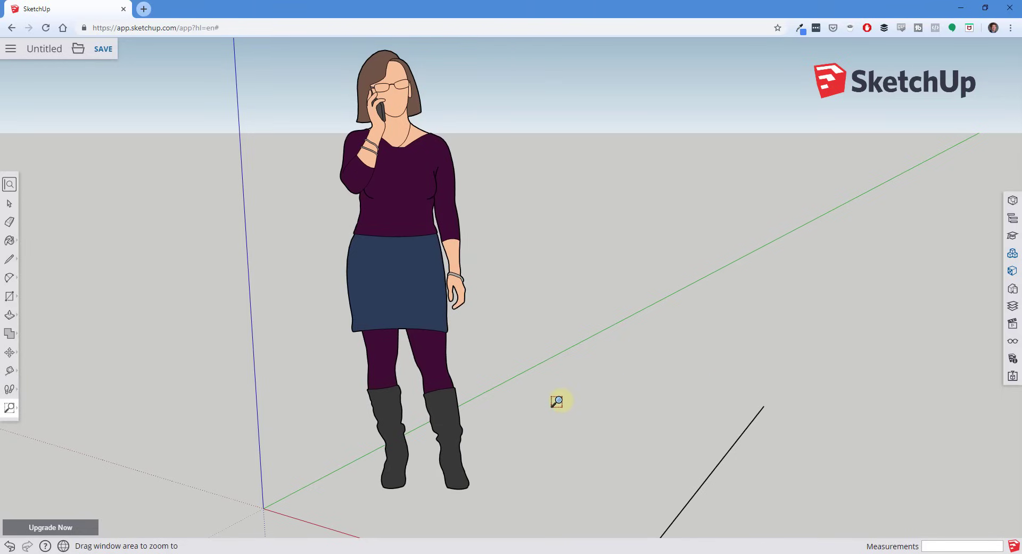
scroll(556, 397, down, 3)
key(space)
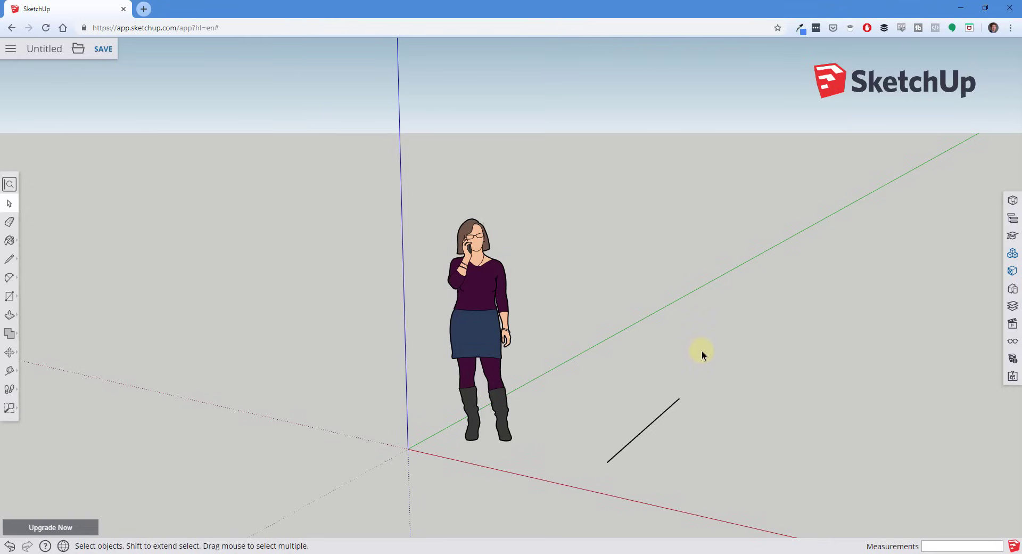
shift+middle_drag(702, 350, 637, 326)
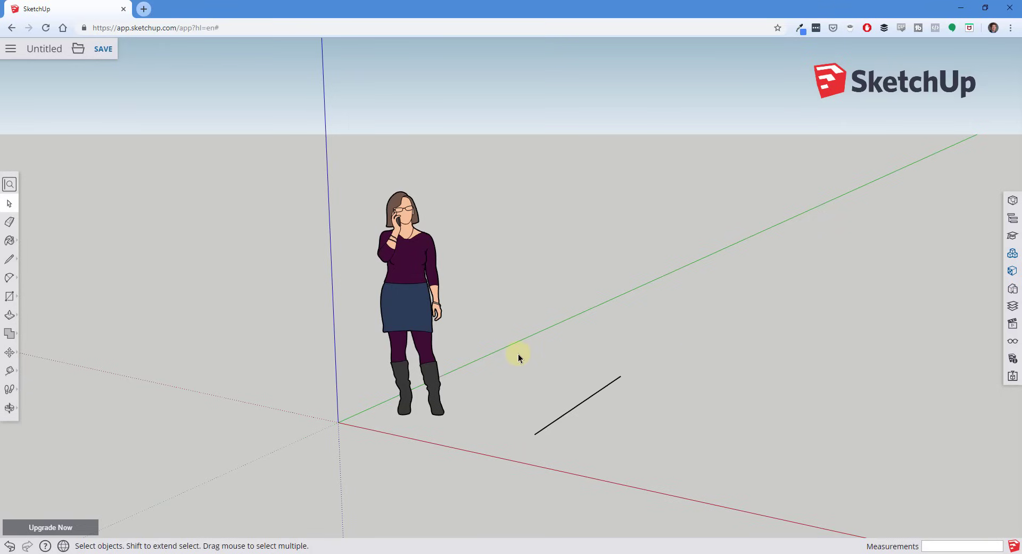
Step: Orbit the model with the Orbit tool, and pan temporarily from within the same tool
key(o)
drag(519, 354, 555, 358)
key(space)
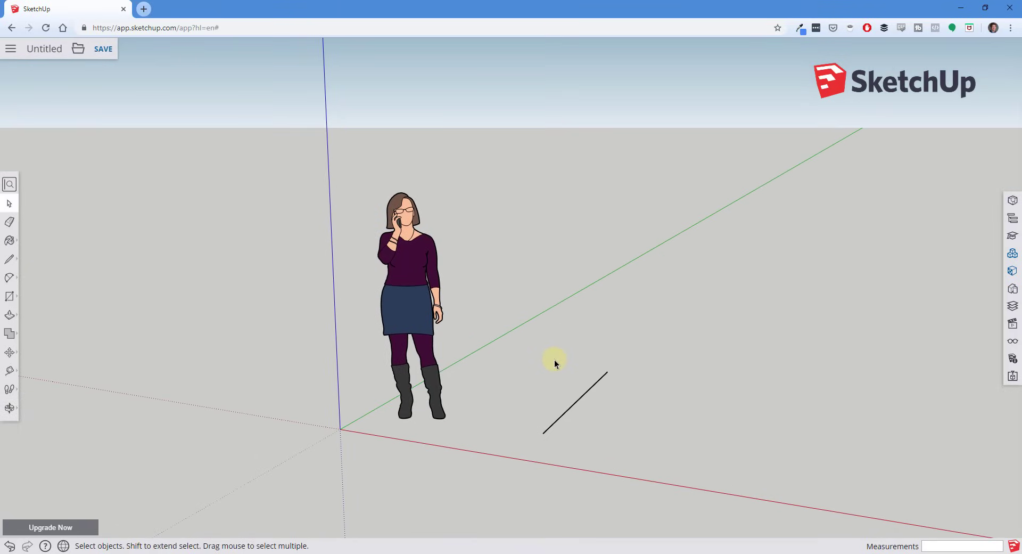
key(o)
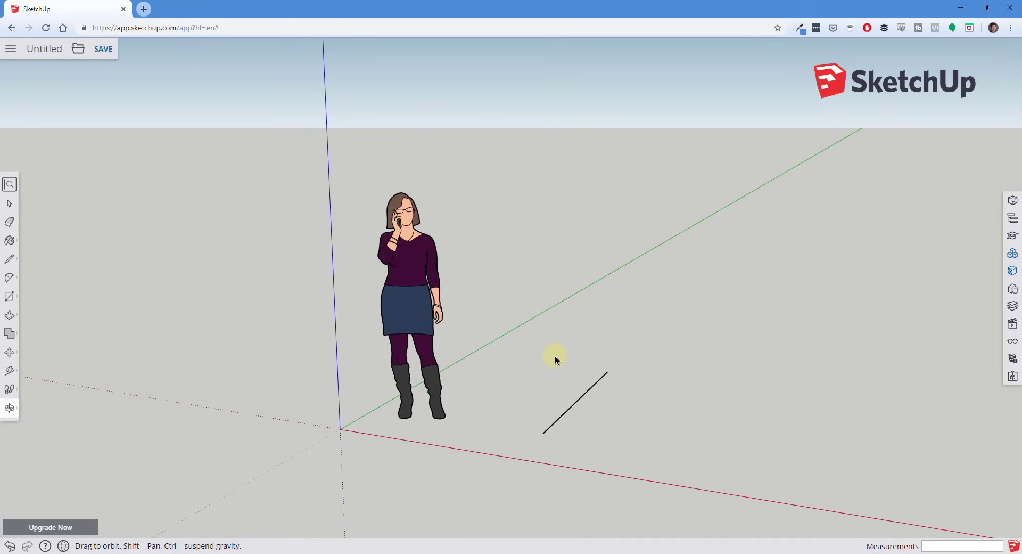
shift+drag(555, 356, 564, 336)
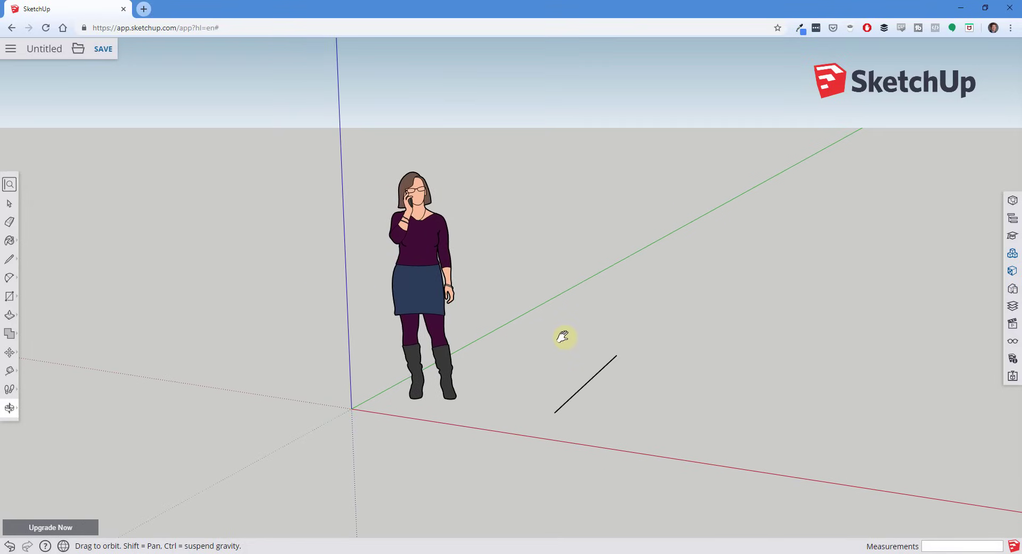
key(space)
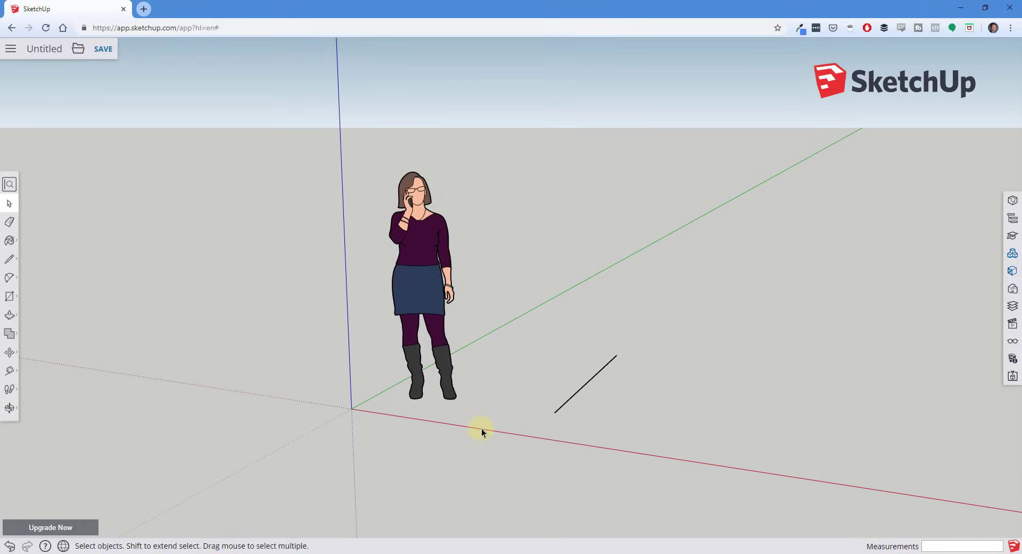
Step: Zoom in and out on the standing figure, and pan it within the view
scroll(407, 368, down, 5)
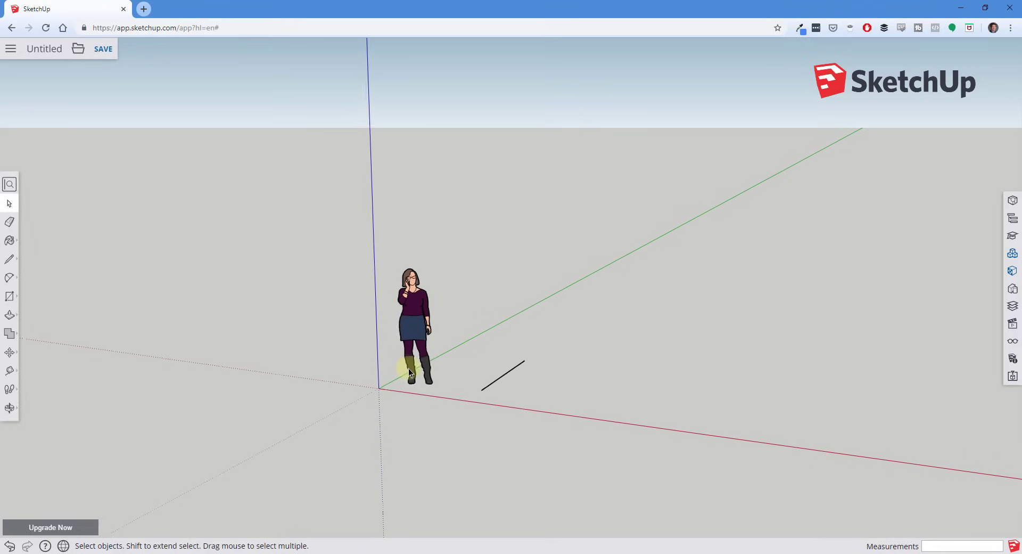
scroll(413, 371, up, 5)
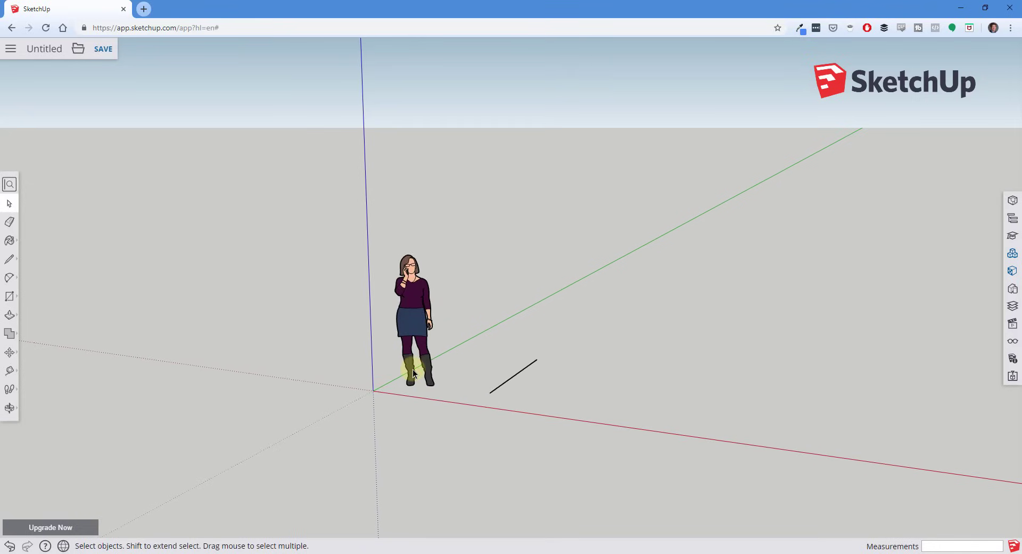
scroll(411, 369, down, 3)
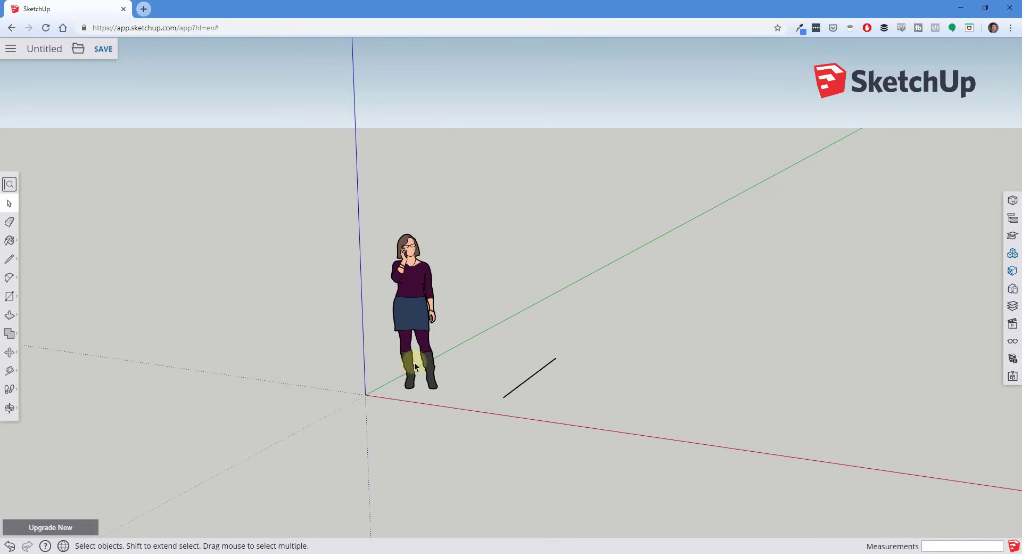
scroll(410, 363, up, 5)
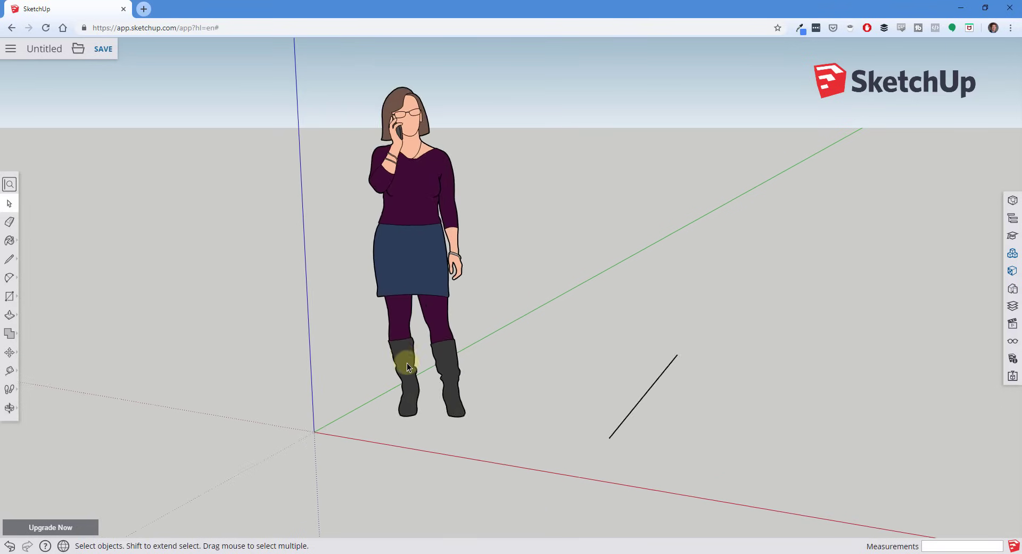
shift+middle_drag(411, 326, 426, 364)
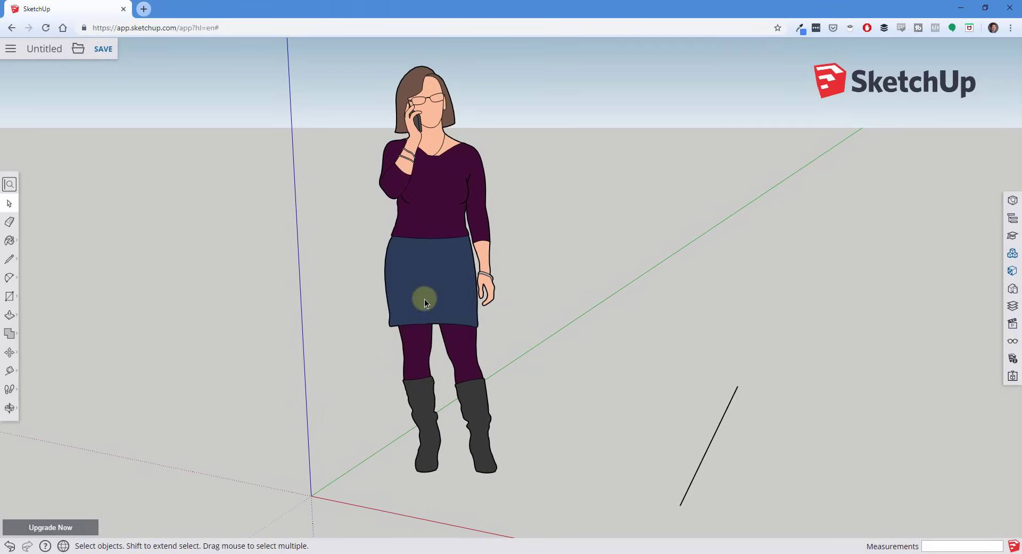
scroll(420, 297, down, 6)
scroll(418, 292, down, 2)
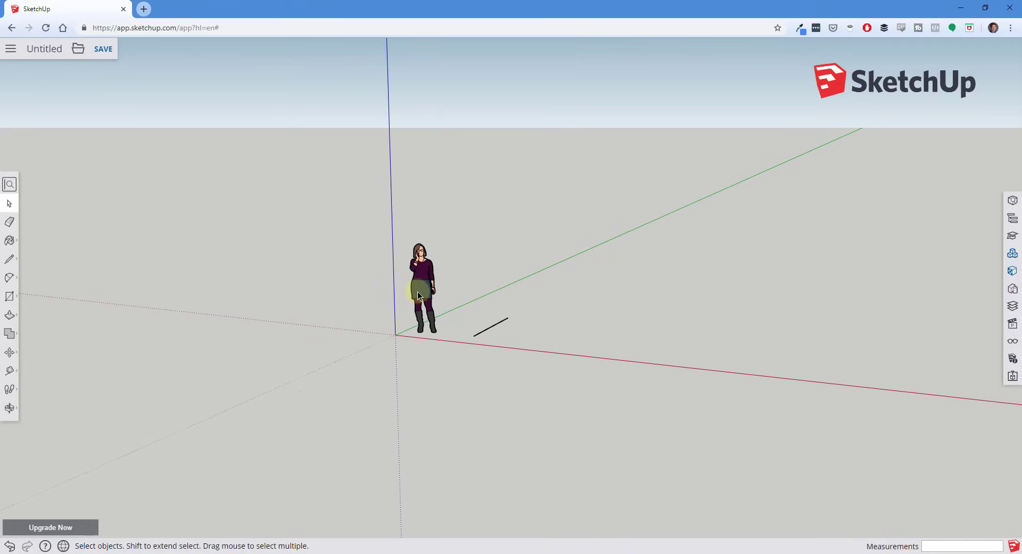
scroll(418, 292, up, 5)
Step: Orbit and zoom around the figure and line to view the ground from a higher angle
middle_drag(418, 292, 442, 288)
mouse_move(593, 347)
middle_down()
mouse_move(347, 274)
mouse_move(518, 283)
mouse_move(271, 289)
mouse_move(277, 264)
mouse_move(361, 247)
mouse_move(228, 239)
mouse_move(285, 221)
mouse_move(318, 228)
mouse_move(406, 266)
mouse_move(385, 290)
middle_up()
scroll(273, 243, up, 5)
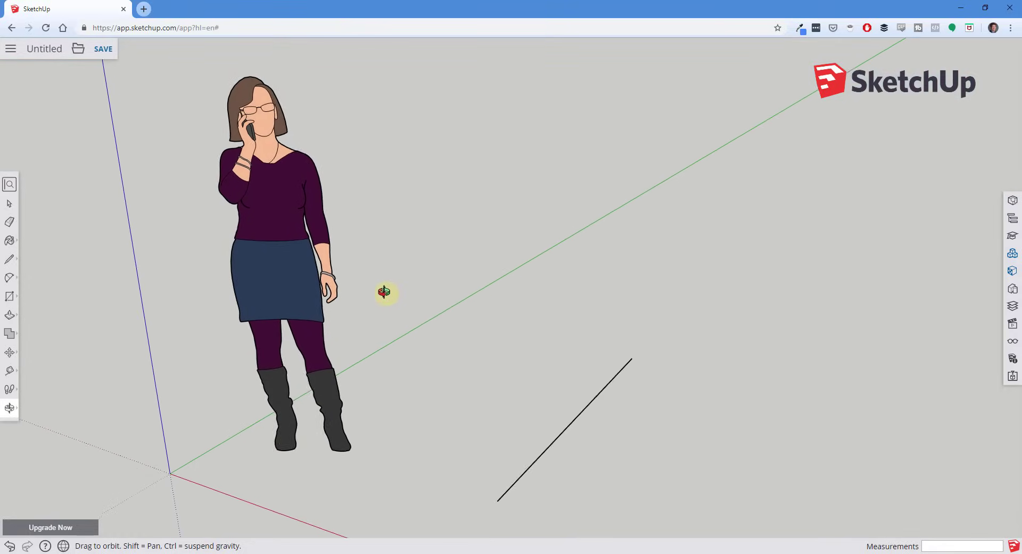
scroll(426, 292, down, 5)
mouse_move(484, 298)
middle_down()
mouse_move(657, 281)
mouse_move(705, 262)
mouse_move(474, 232)
mouse_move(525, 274)
mouse_move(712, 283)
mouse_move(584, 280)
middle_up()
middle_drag(473, 289, 365, 251)
scroll(370, 254, up, 3)
scroll(331, 247, down, 4)
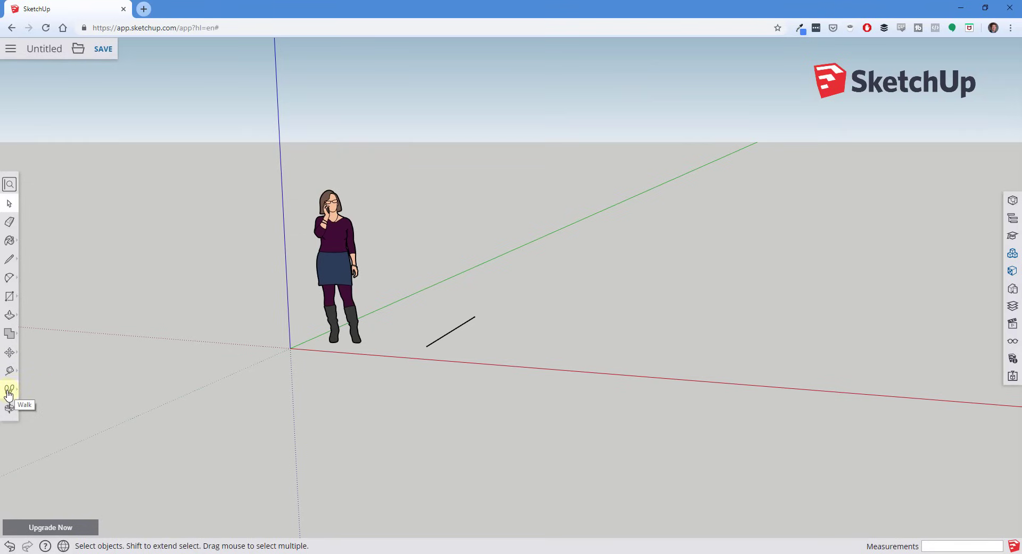
middle_drag(576, 250, 596, 283)
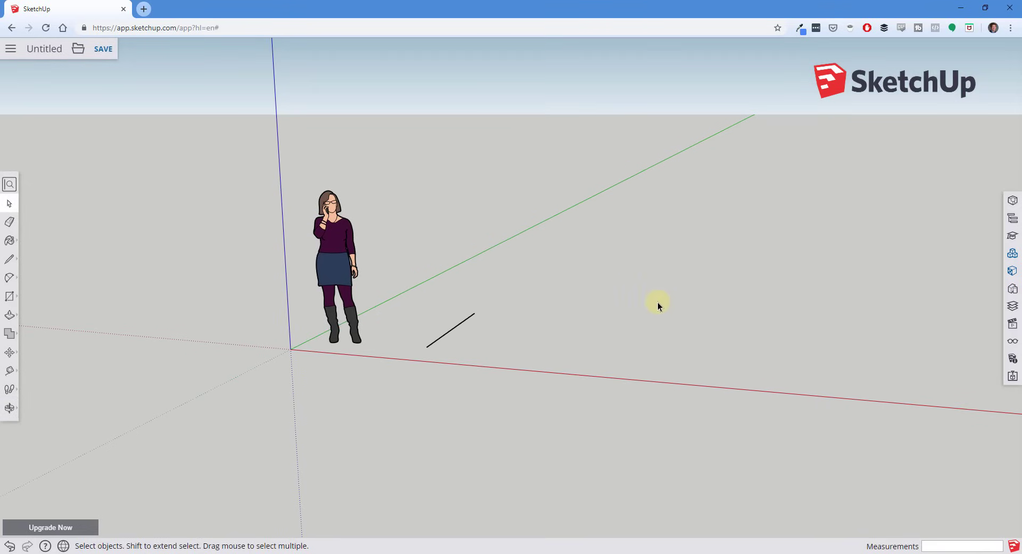
middle_drag(646, 315, 486, 288)
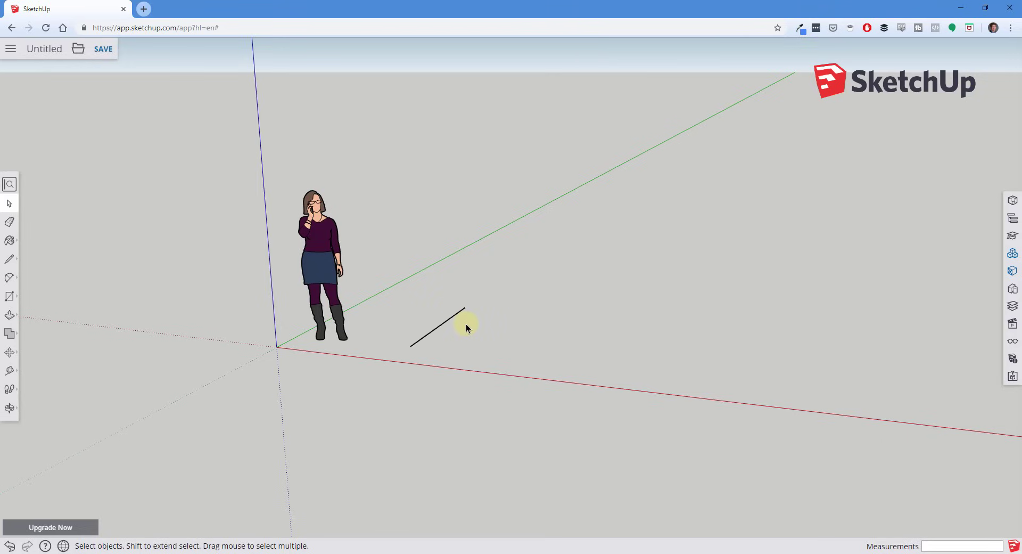
middle_drag(481, 333, 442, 349)
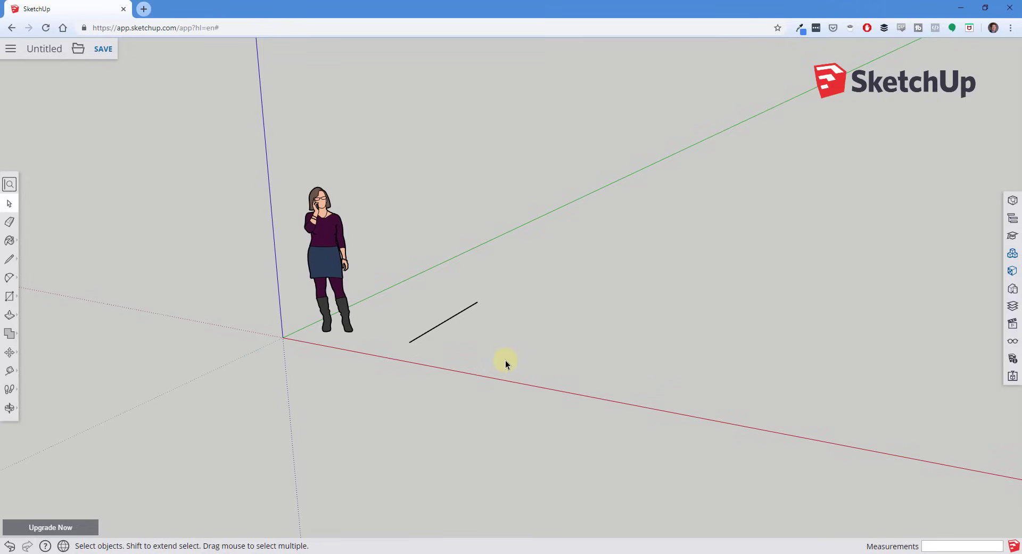
Step: Draw a second, longer line on the ground beside the first one, parallel to the green axis
click(10, 262)
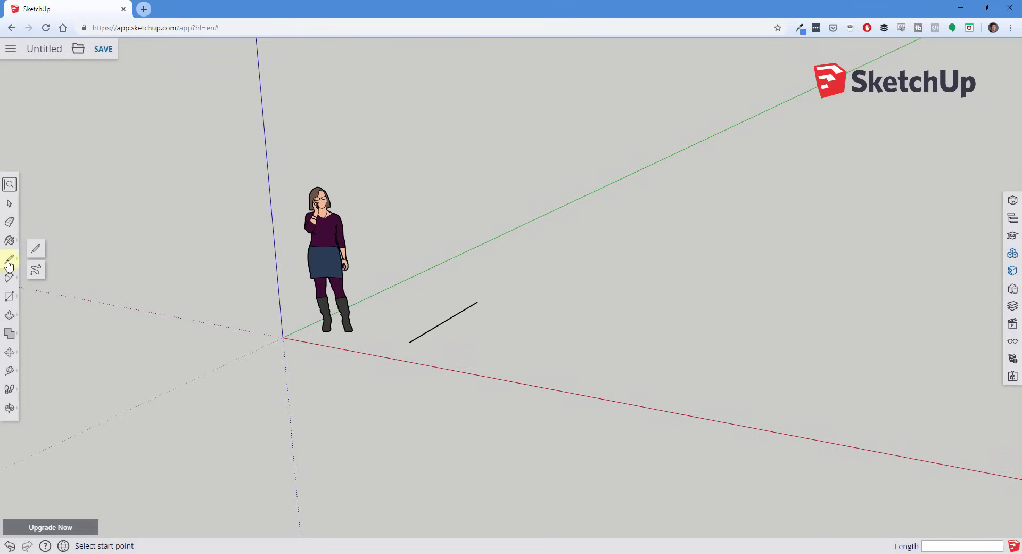
click(9, 264)
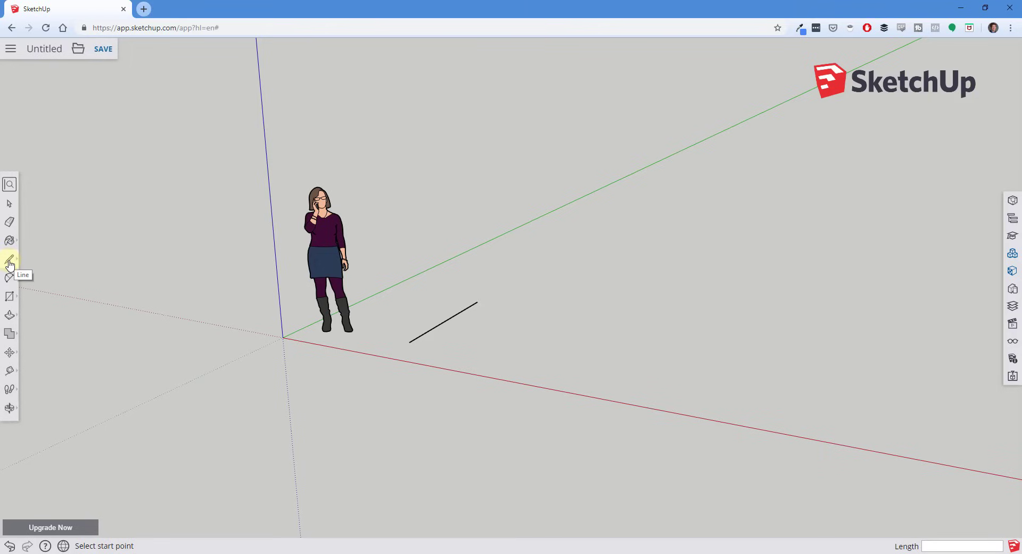
click(462, 357)
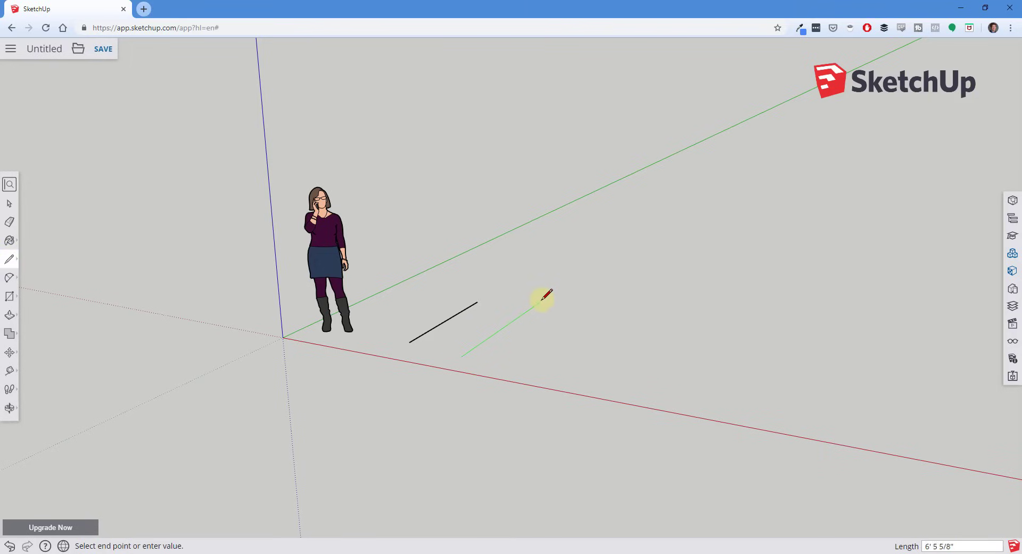
click(559, 288)
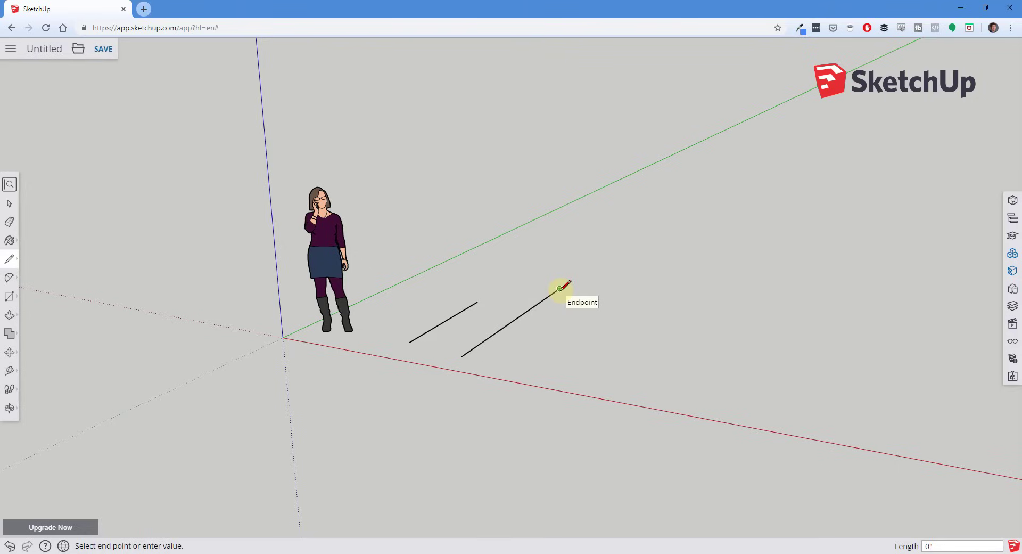
key(space)
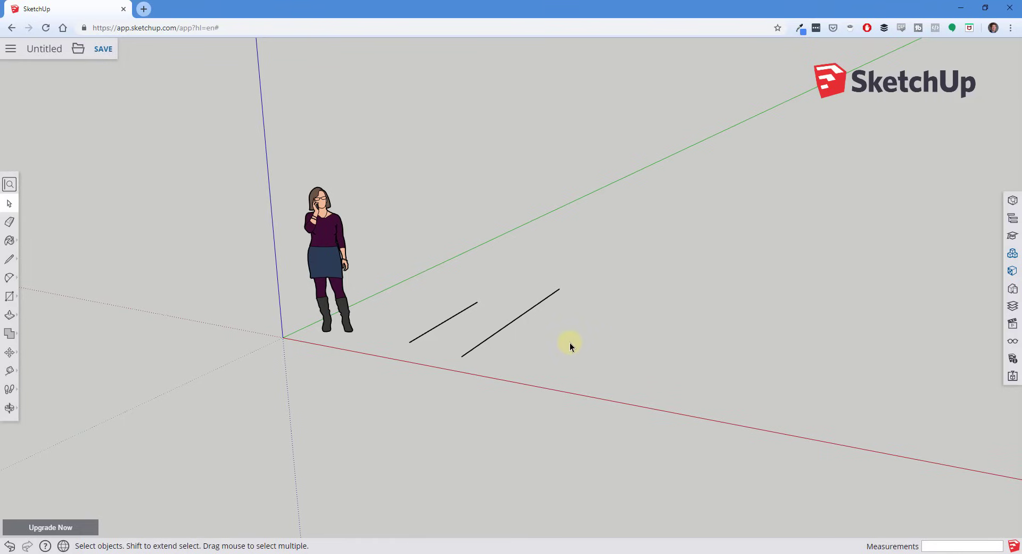
Step: Draw a third line on the ground beside the other two, parallel to the green axis and 10 feet long
middle_drag(602, 352, 530, 377)
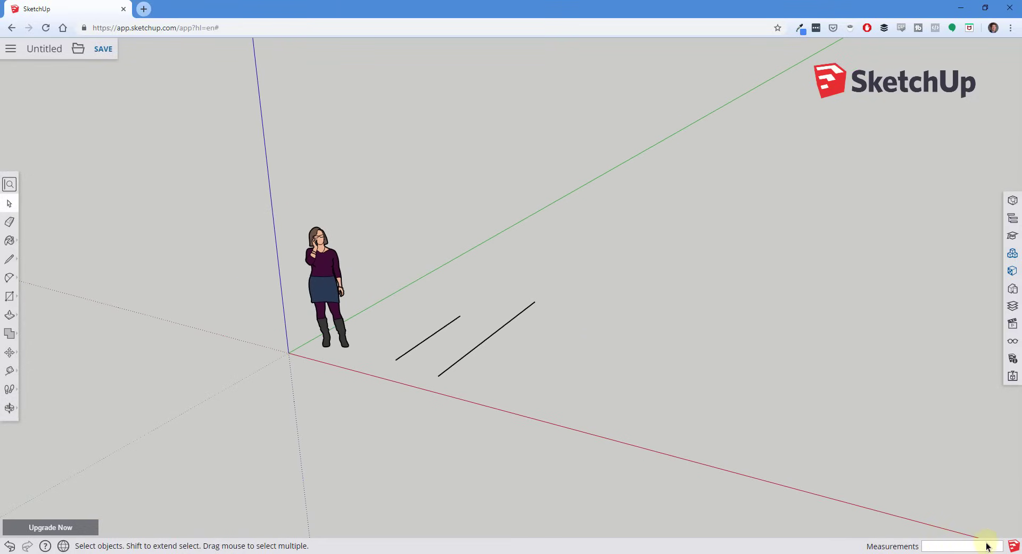
click(9, 259)
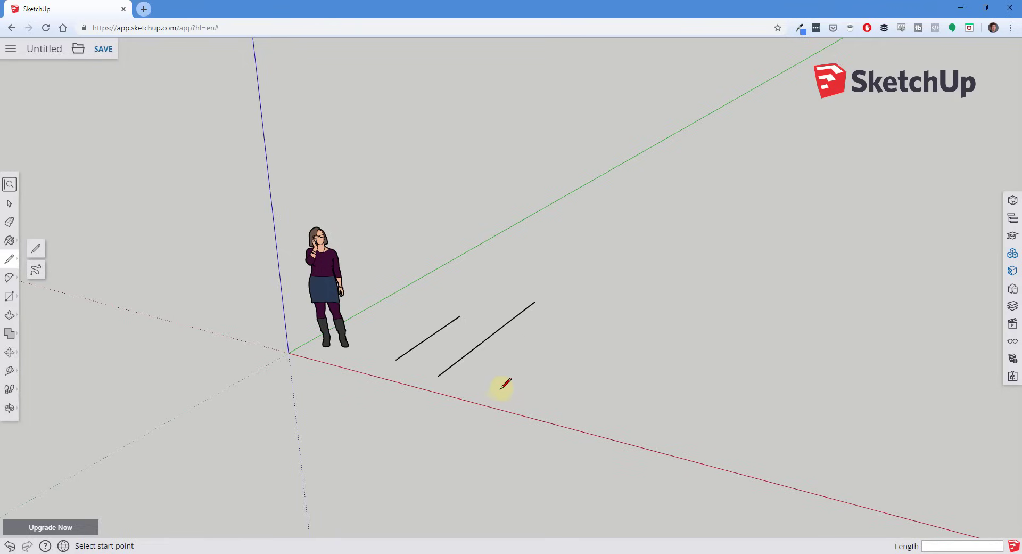
click(498, 386)
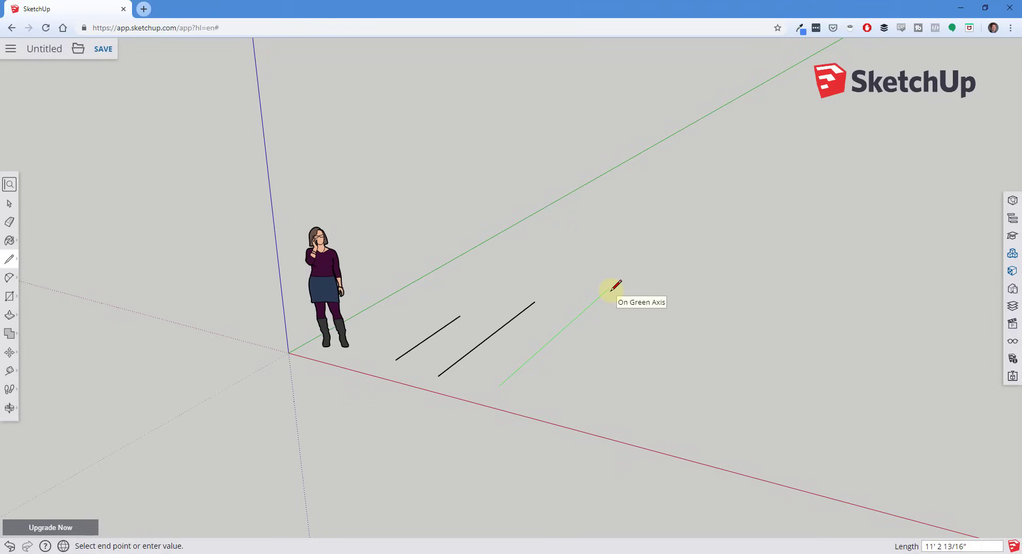
text(10)
key(Return)
key(space)
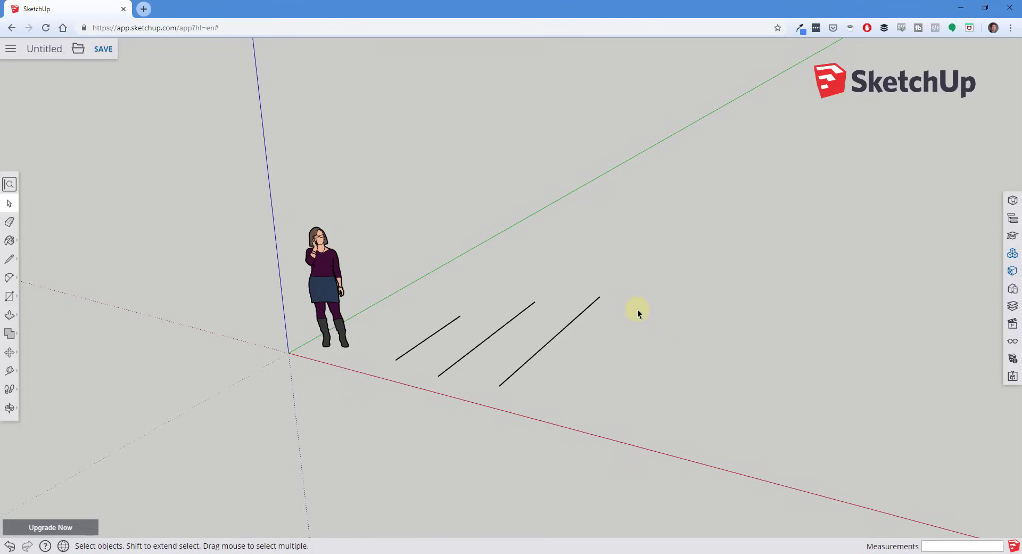
Step: Draw a fourth line beside the 10-foot one, about 15' 7" long and parallel to the green axis
key(l)
click(562, 394)
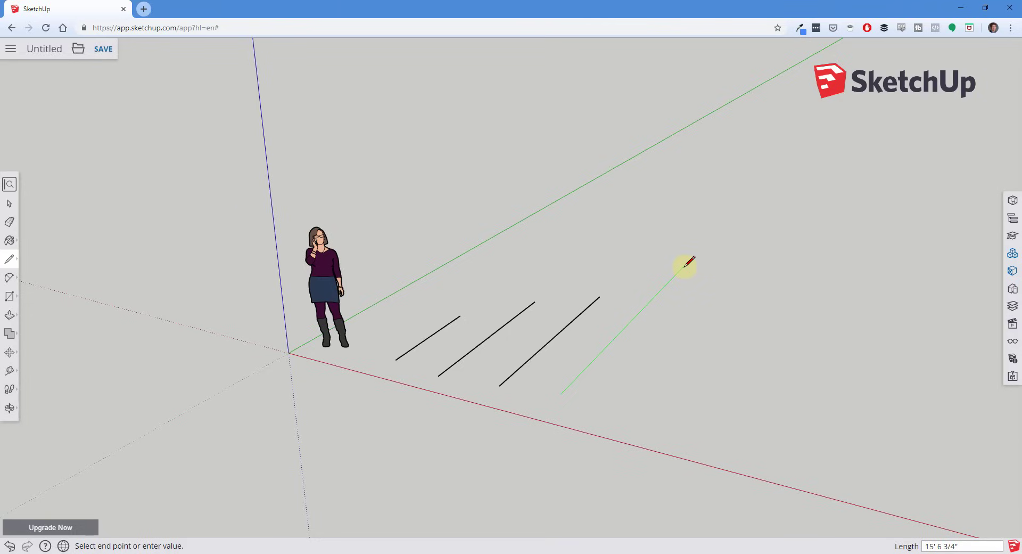
click(684, 265)
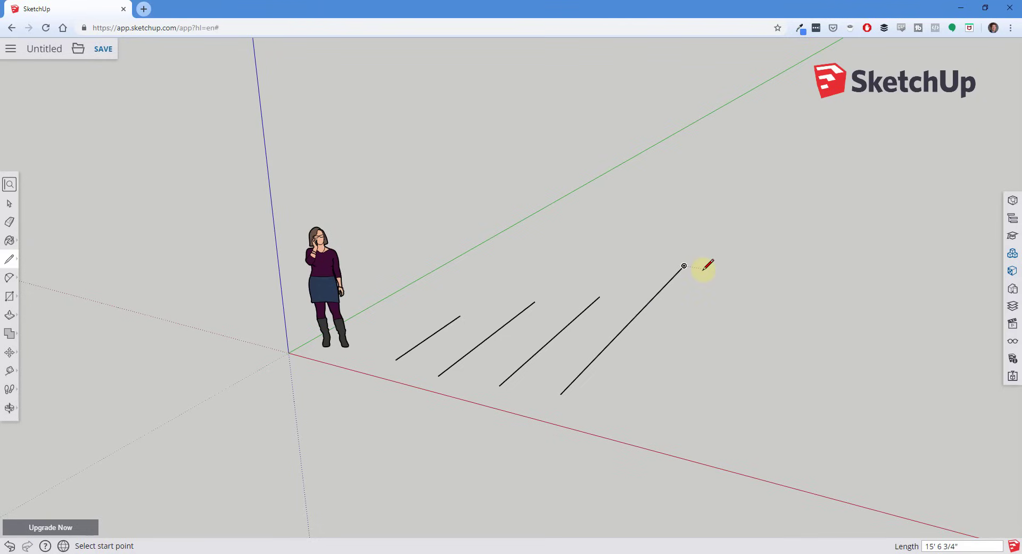
key(space)
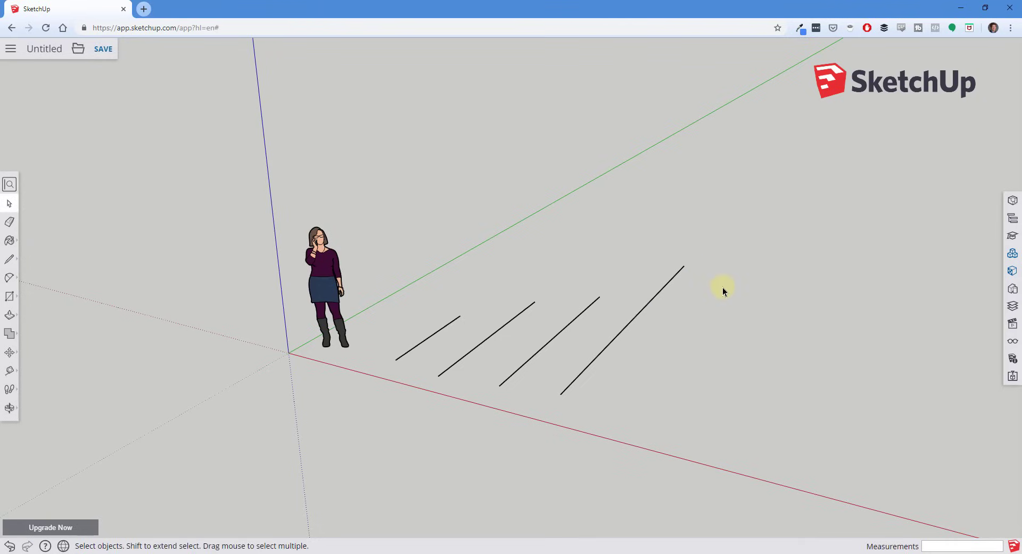
Step: Draw a fifth parallel line along the green direction, with an exact length of 15'4"
key(l)
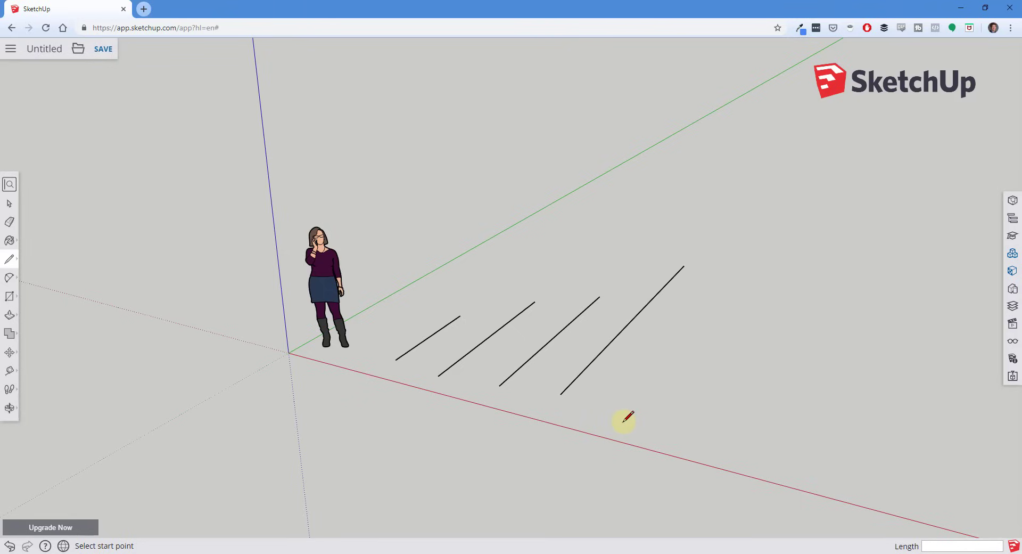
click(622, 421)
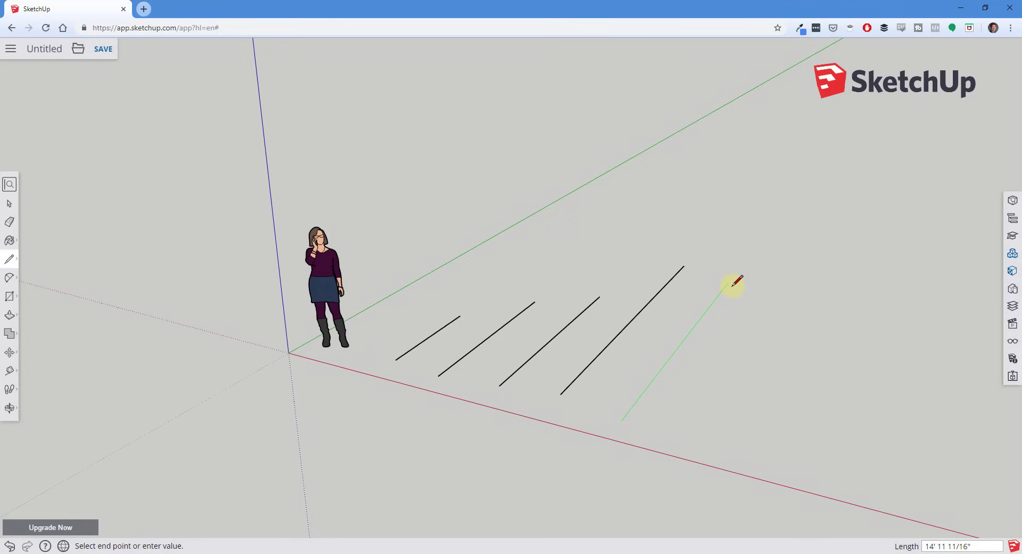
text(15'4)
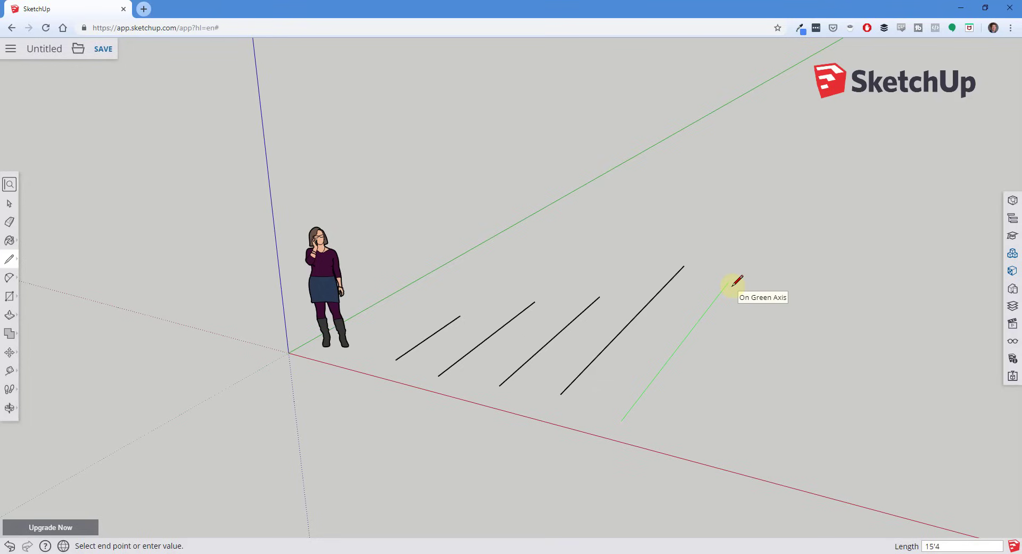
key(Return)
key(space)
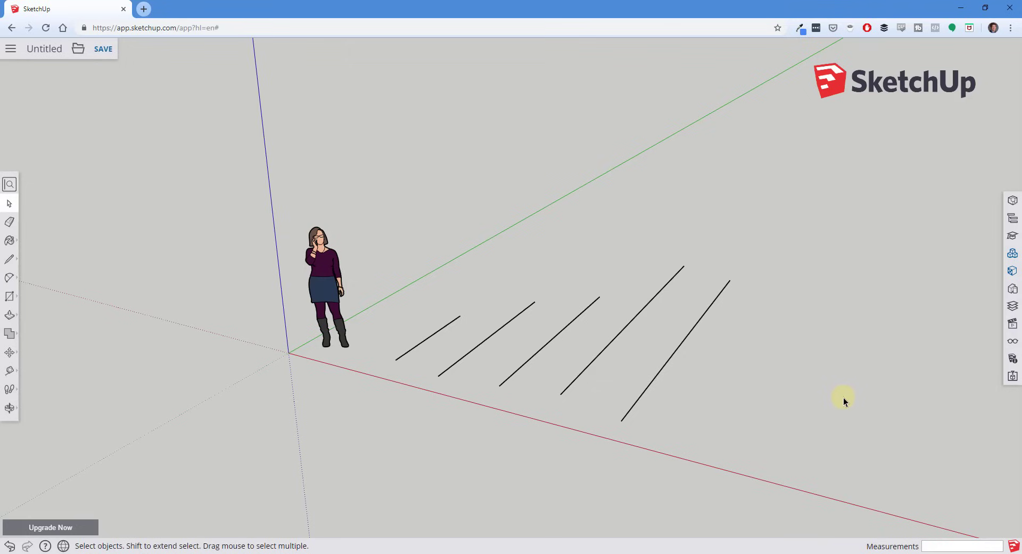
Step: Draw three connected lines on the ground beyond the fifth line, closing them into a triangular face
shift+middle_drag(810, 410, 758, 400)
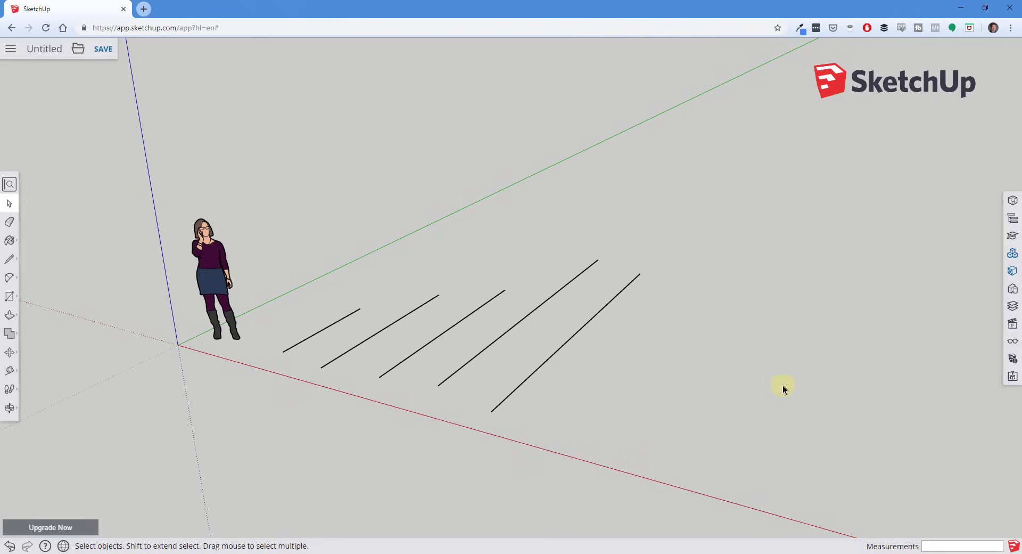
shift+middle_drag(816, 391, 768, 386)
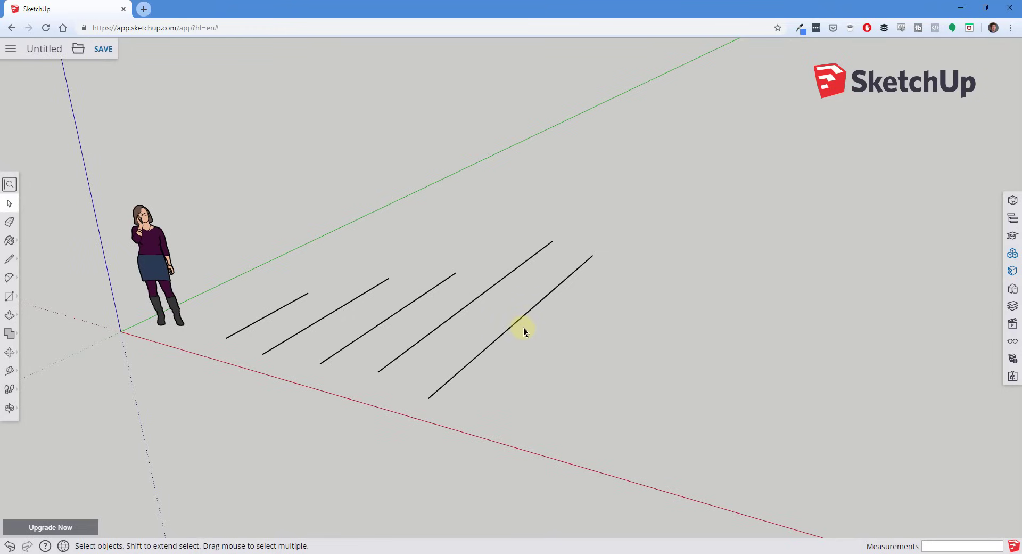
mouse_move(650, 385)
middle_down()
mouse_move(623, 391)
mouse_move(635, 396)
middle_up()
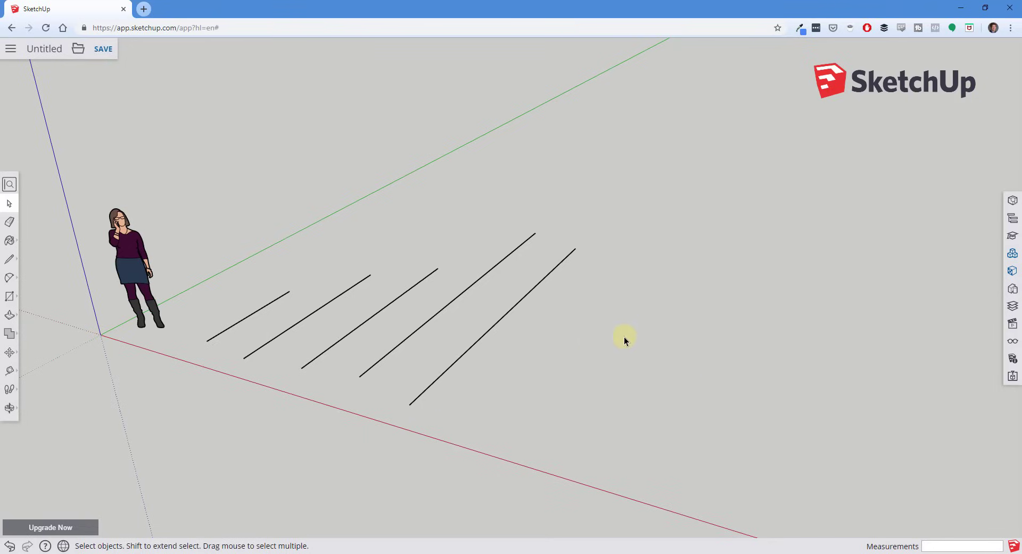
key(l)
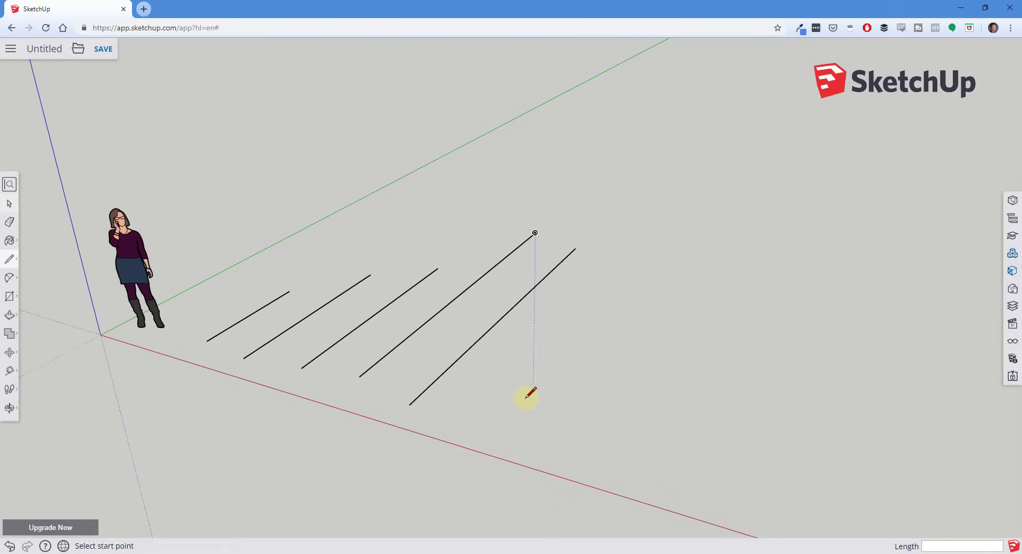
click(483, 406)
click(553, 331)
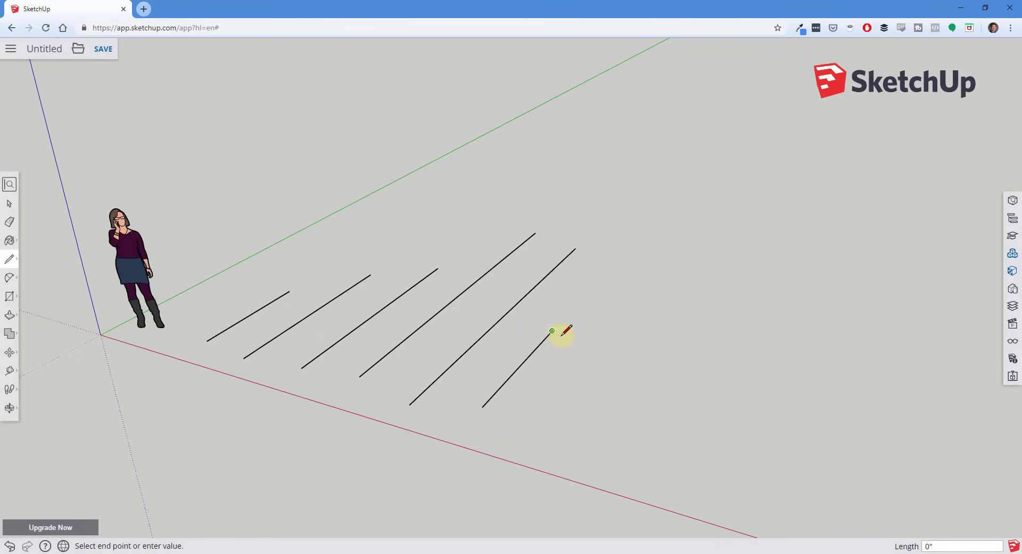
click(658, 355)
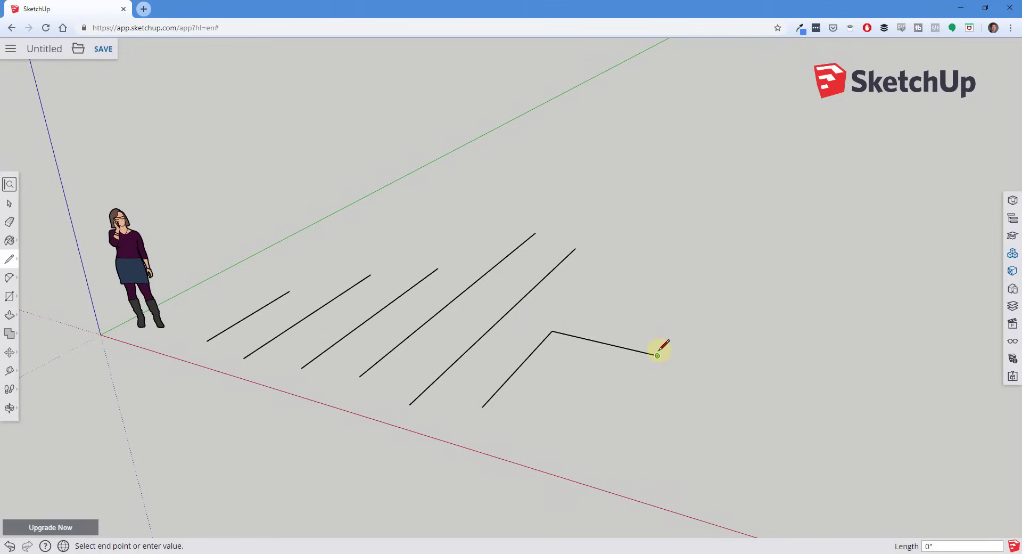
click(483, 407)
key(space)
Step: Examine the triangle's face on the ground from lower and higher angles
middle_drag(613, 398, 595, 339)
scroll(557, 358, up, 3)
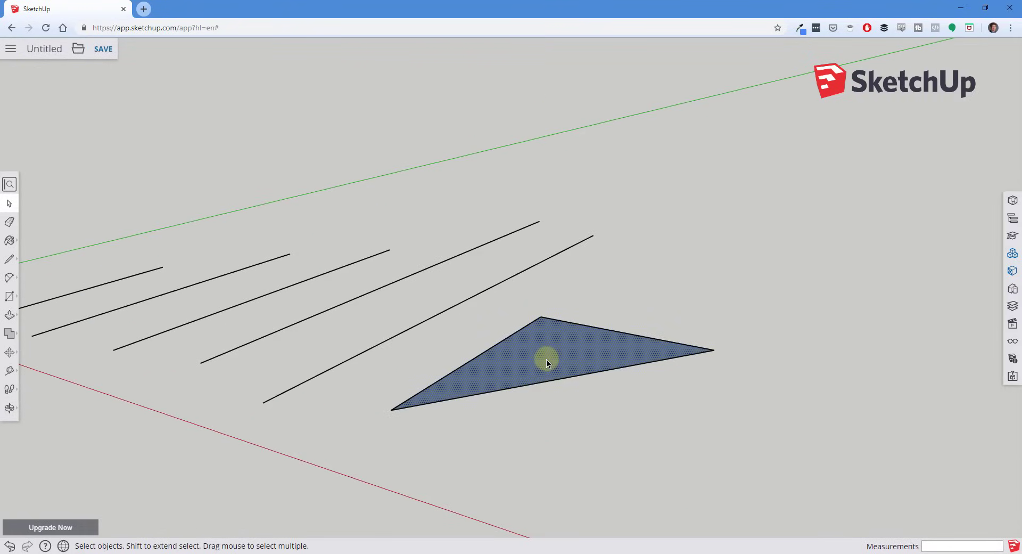
middle_drag(547, 359, 550, 417)
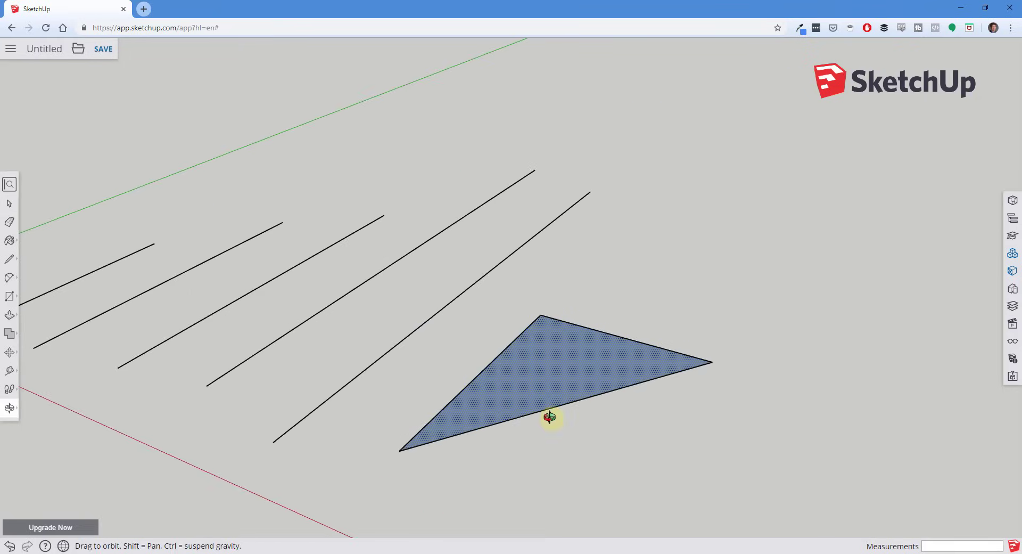
scroll(559, 343, down, 3)
scroll(528, 301, up, 3)
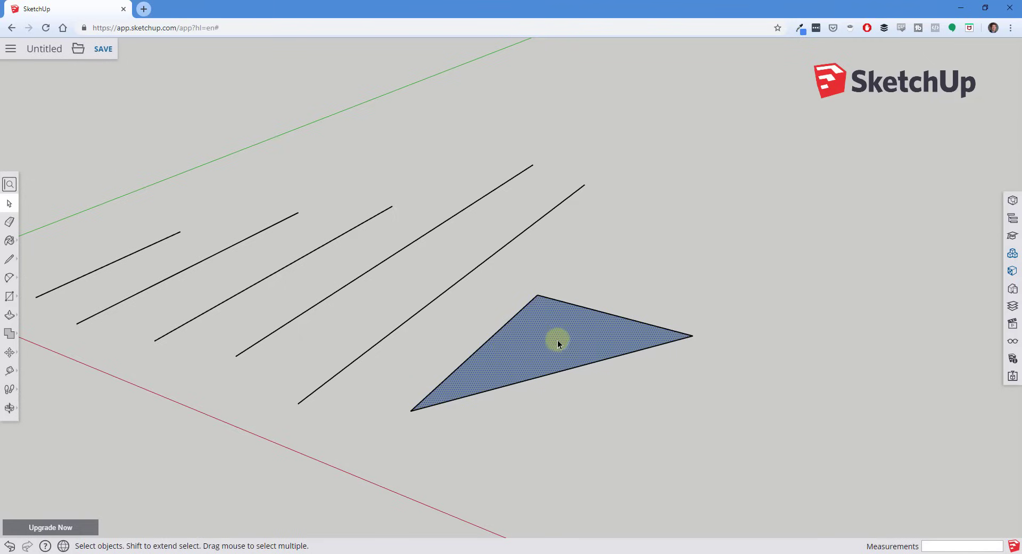
Step: Draw a line on the open ground beyond the triangle, and a vertical line up from its near end along the blue axis
shift+middle_drag(696, 357, 578, 329)
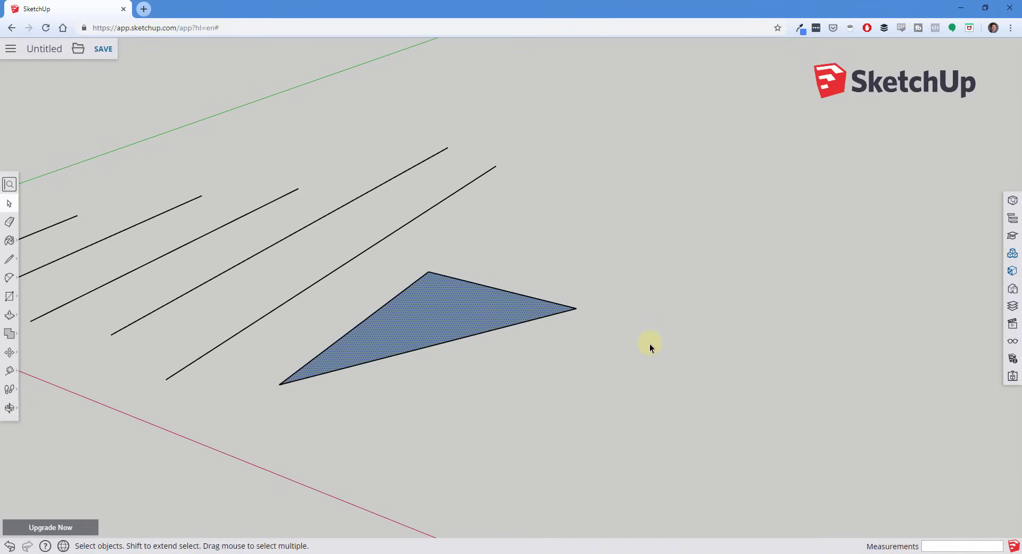
shift+middle_drag(696, 349, 656, 334)
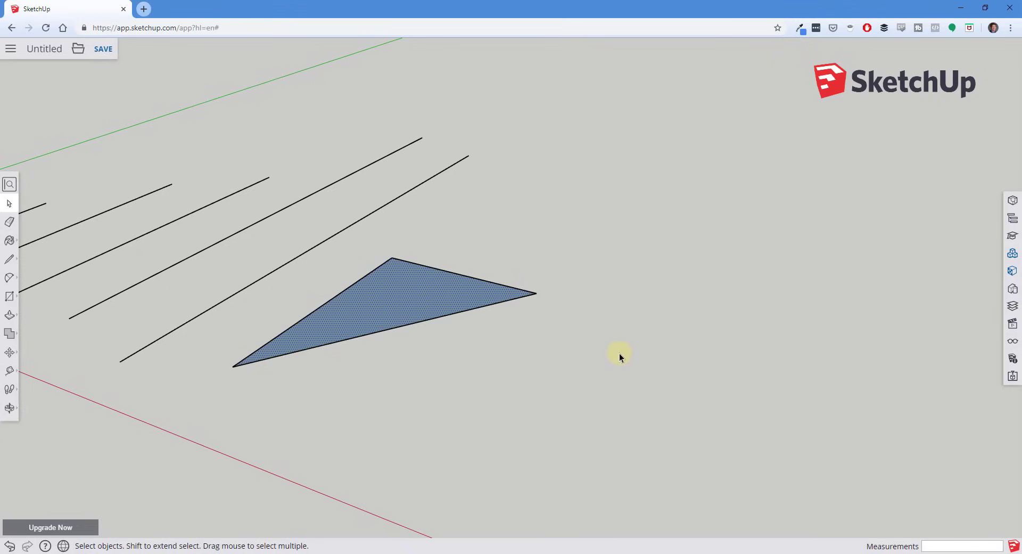
click(630, 339)
key(l)
click(634, 304)
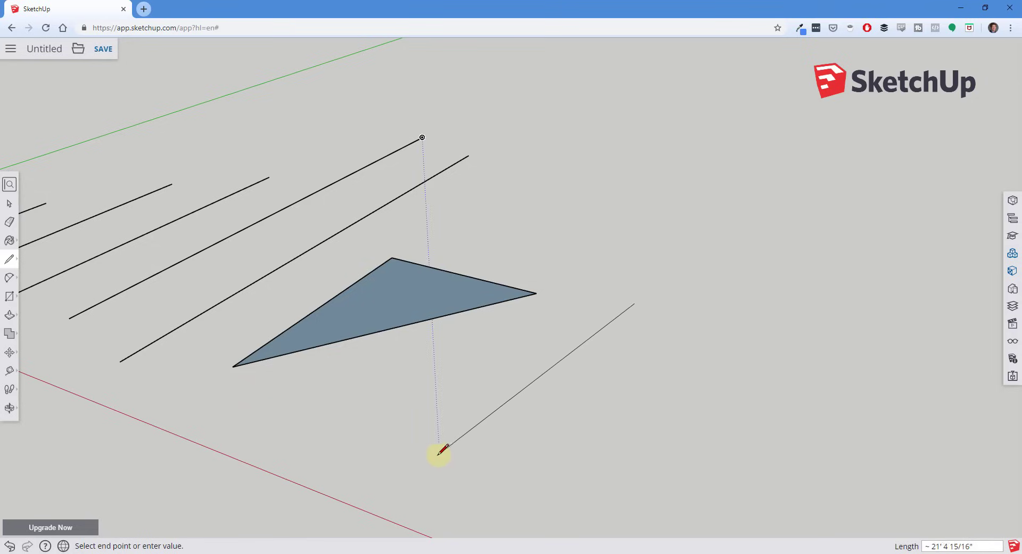
click(509, 460)
middle_drag(512, 455, 513, 291)
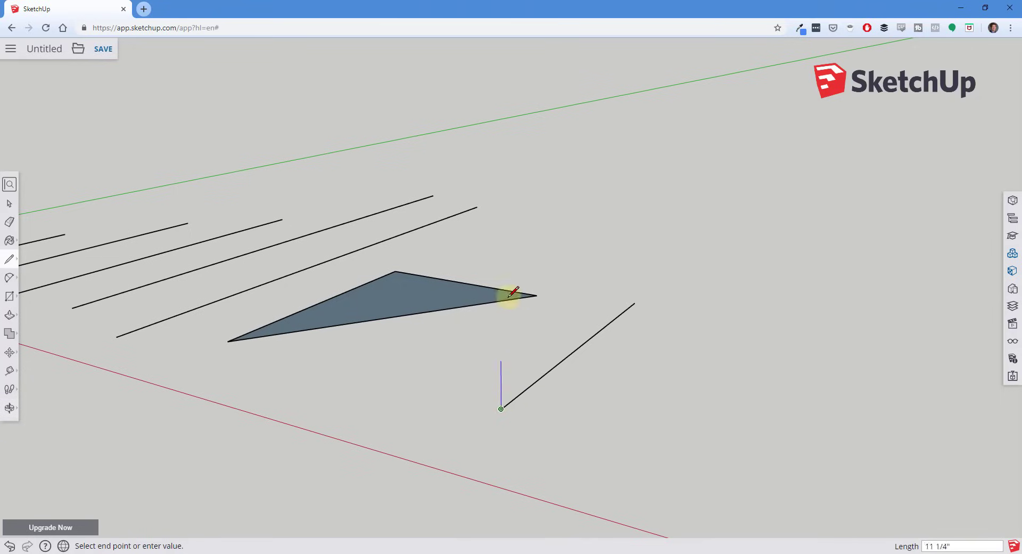
click(500, 229)
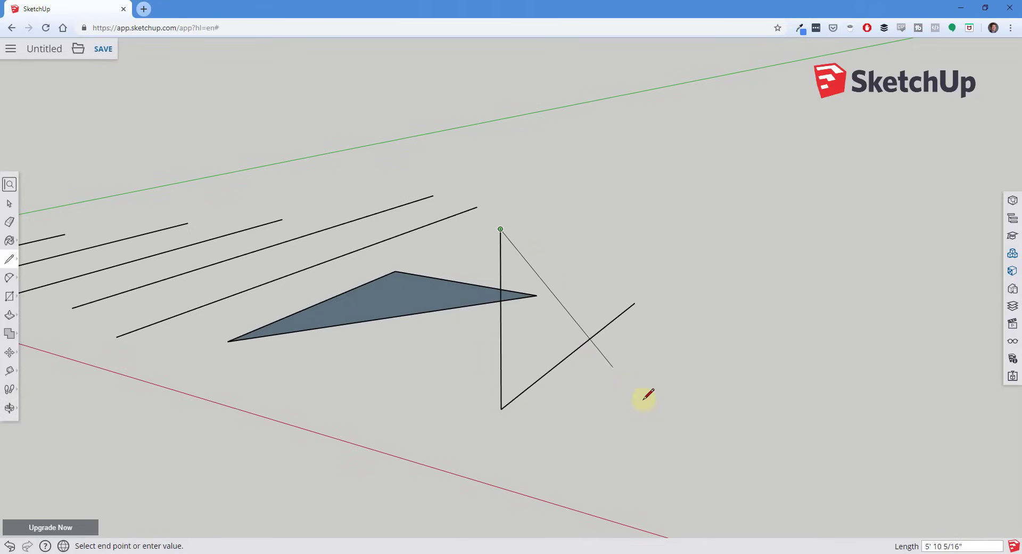
key(space)
Step: Draw a base edge from the foot of the vertical line and a sloping edge to its top, closing an upright triangle
key(l)
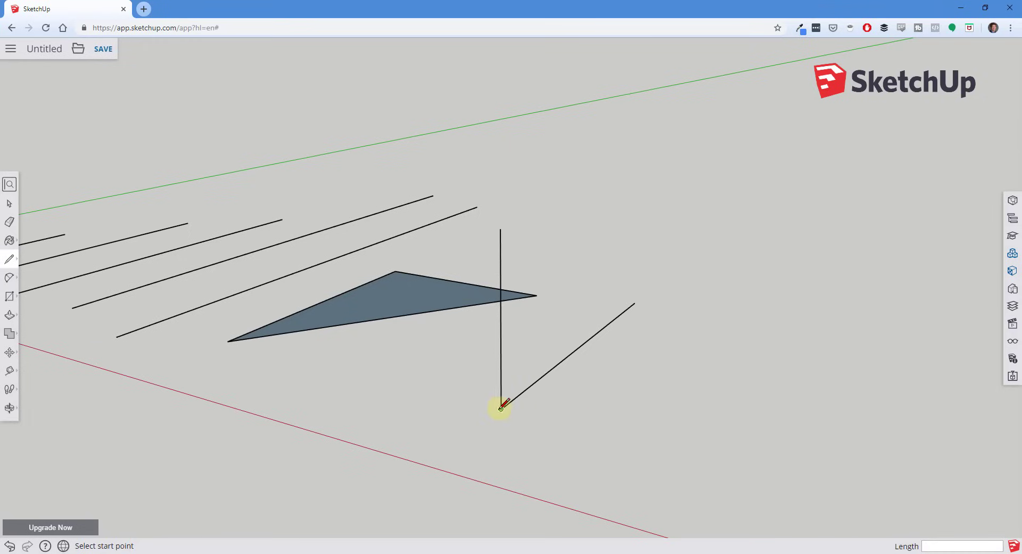
click(501, 408)
click(674, 452)
click(501, 229)
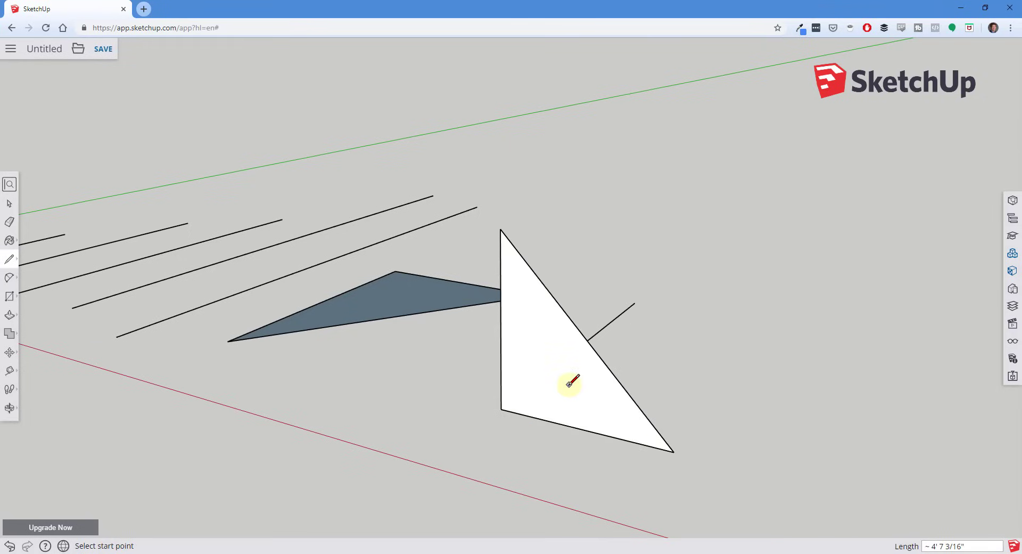
Step: Delete the base edge of the upright triangle
key(space)
click(571, 426)
key(Delete)
Step: Connect the lower end of the sloping edge to the free end of the ground line
middle_drag(692, 448, 635, 450)
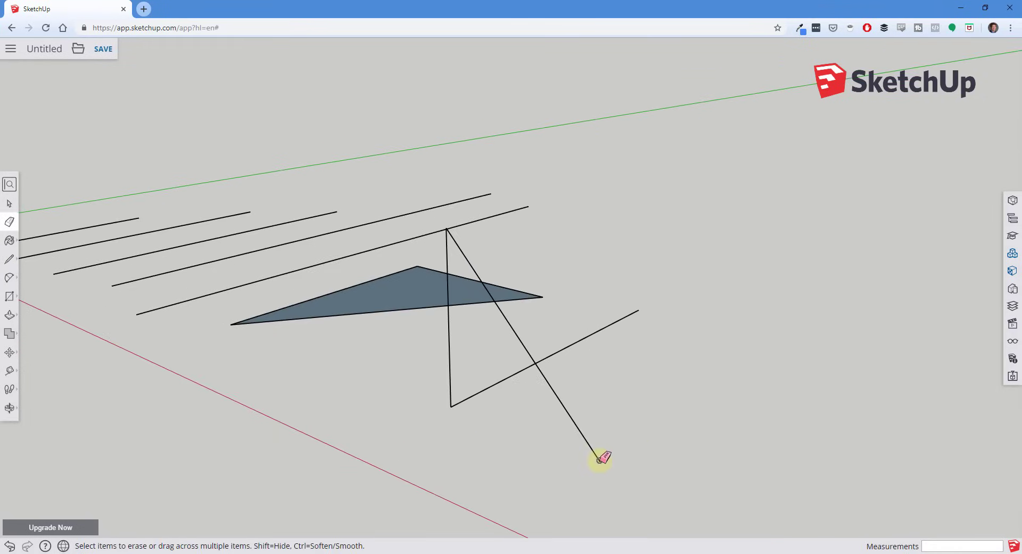
key(l)
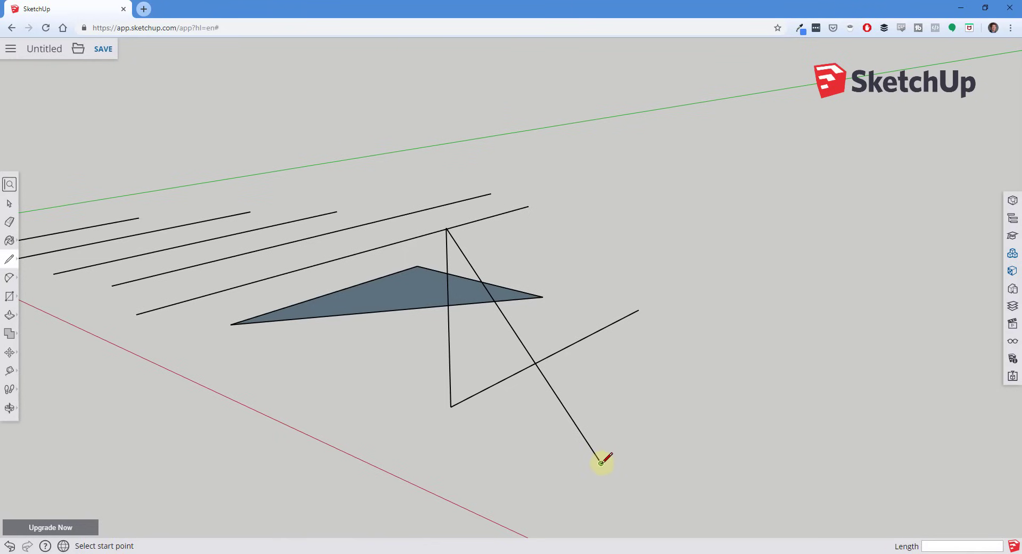
click(601, 461)
click(639, 311)
key(space)
Step: Redraw the missing base edge from the sloping edge's lower end to the vertical line's foot, forming an upright and a ground face
middle_drag(684, 406, 575, 207)
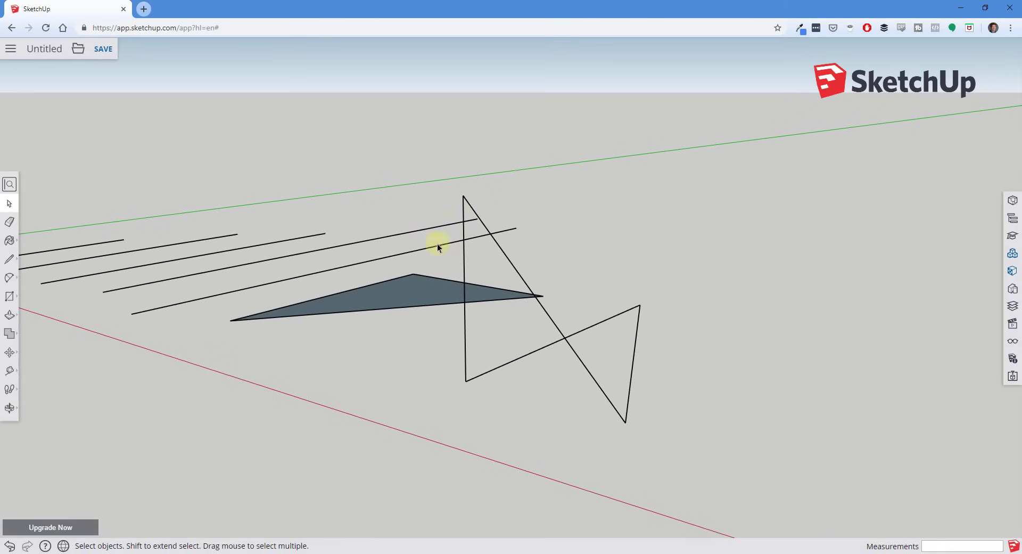
middle_drag(634, 402, 327, 312)
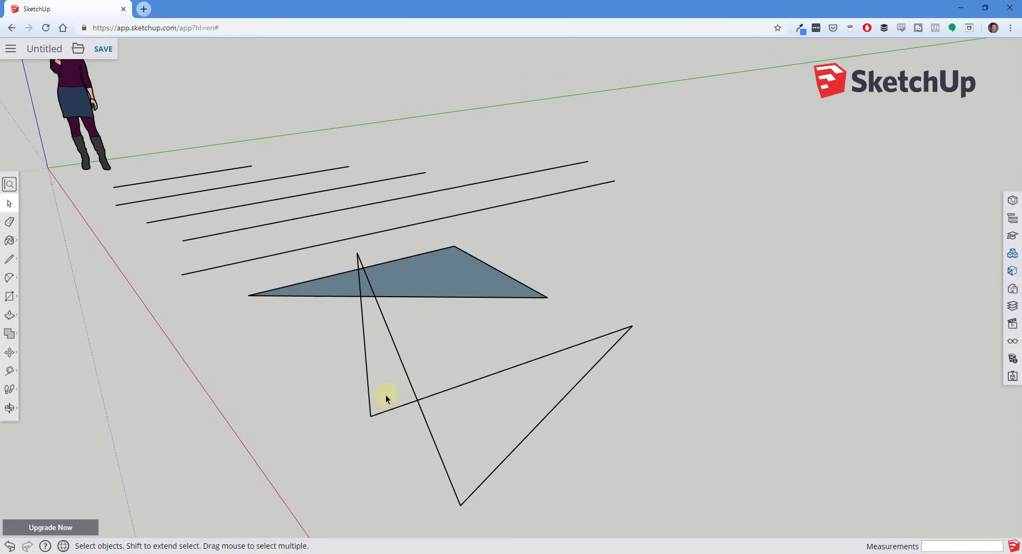
mouse_move(522, 370)
middle_down()
mouse_move(513, 365)
mouse_move(522, 367)
middle_up()
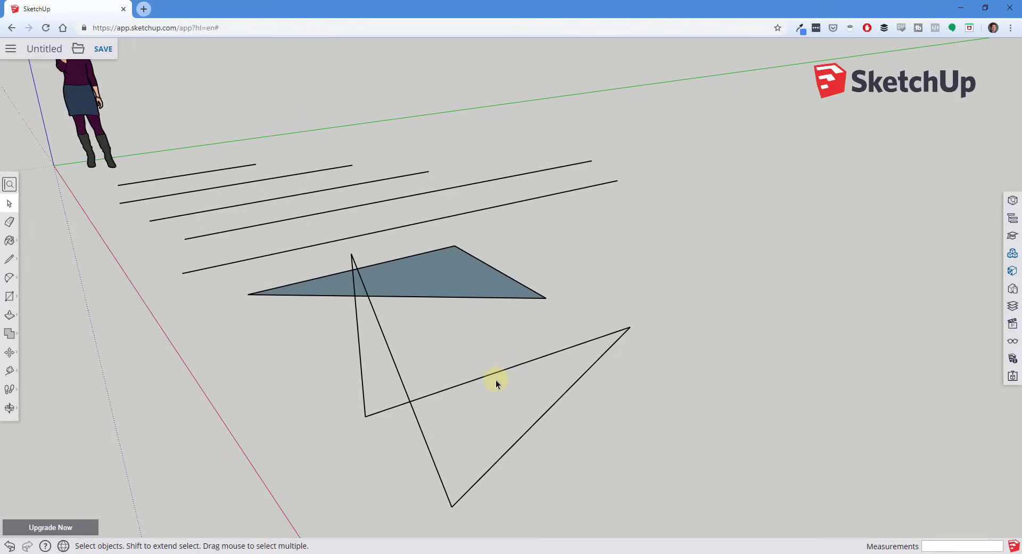
key(l)
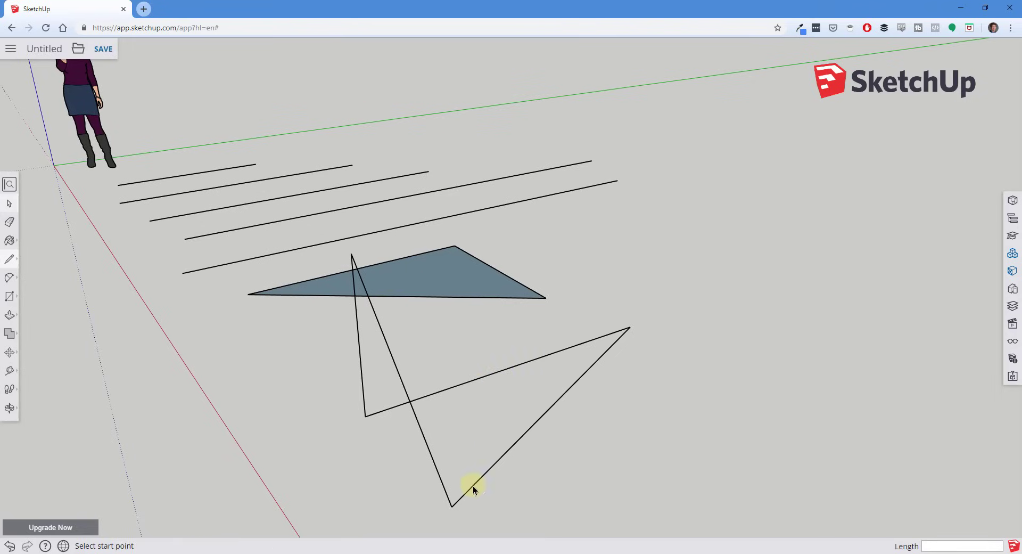
click(452, 506)
click(365, 416)
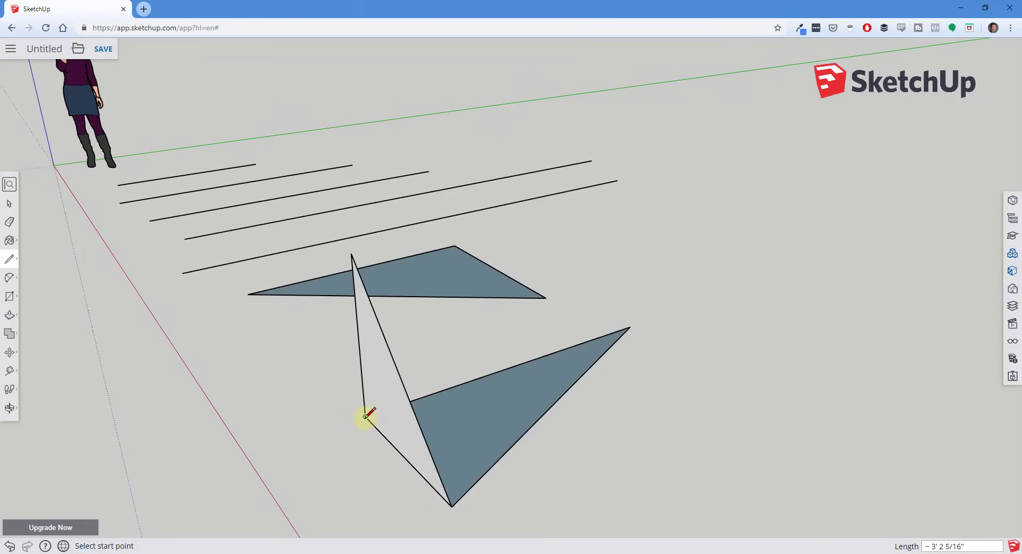
key(space)
middle_drag(498, 425, 203, 325)
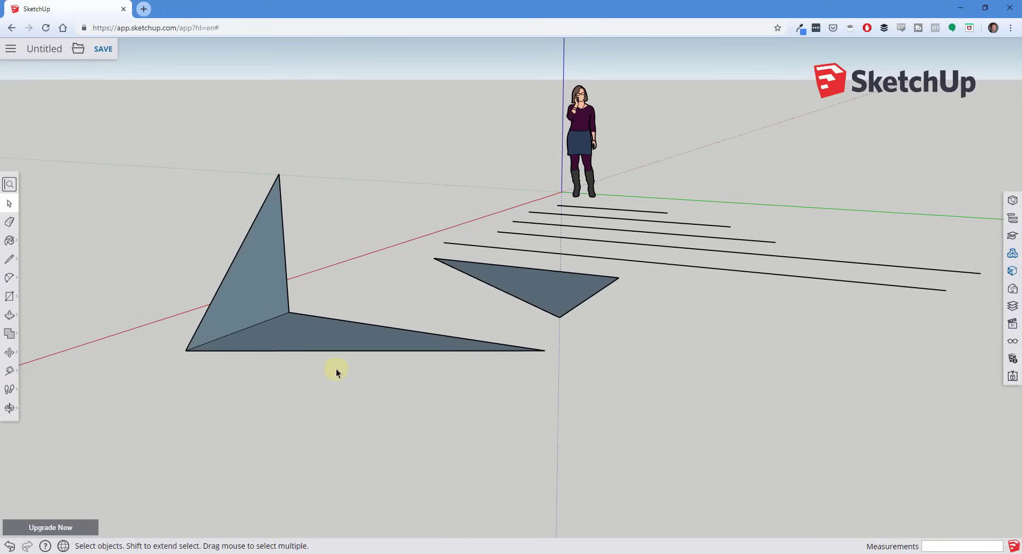
Step: Select the three edges bounding the ground triangle and the three edges bounding the upright triangle as separate selections
click(257, 325)
shift+click(347, 322)
shift+click(332, 351)
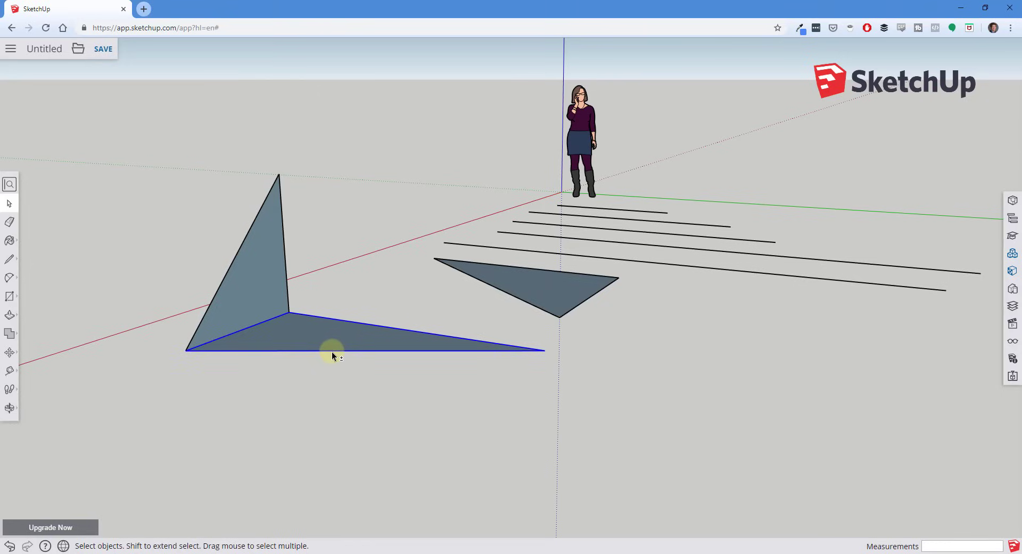
click(286, 281)
shift+click(270, 319)
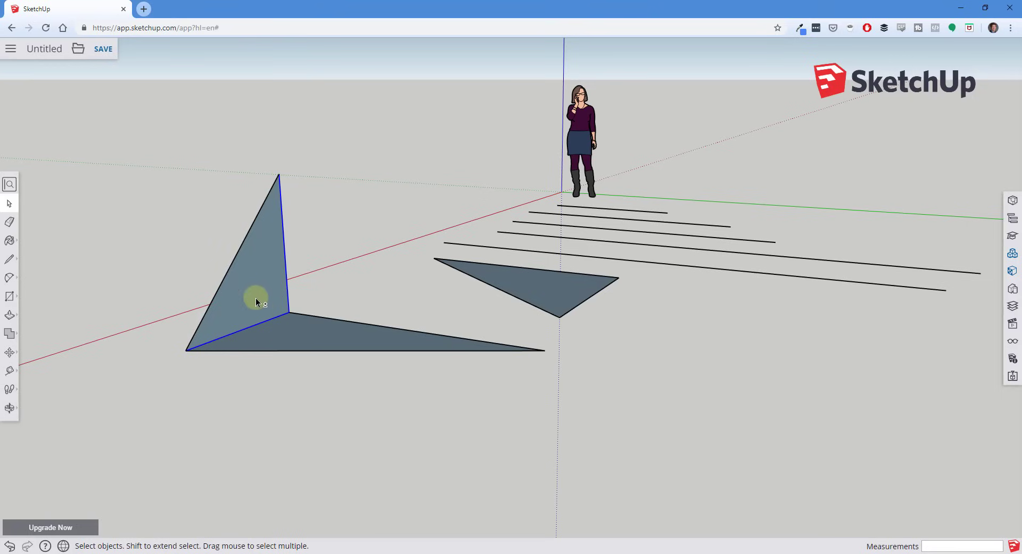
shift+click(232, 264)
Step: Draw a closed four-sided outline, about 6' 8" by 3', on the ground in front of the joined triangles
middle_drag(305, 269, 278, 343)
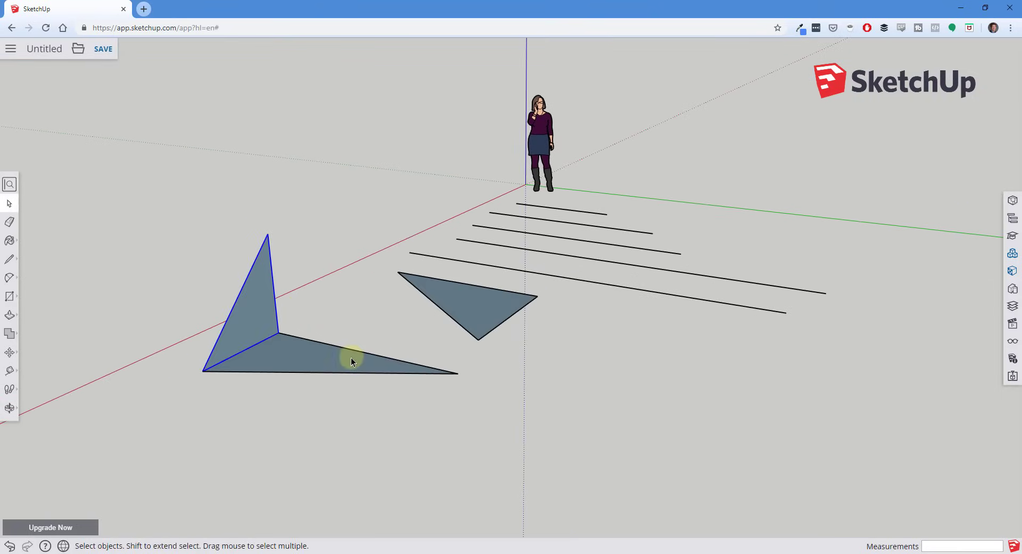
middle_drag(351, 361, 374, 477)
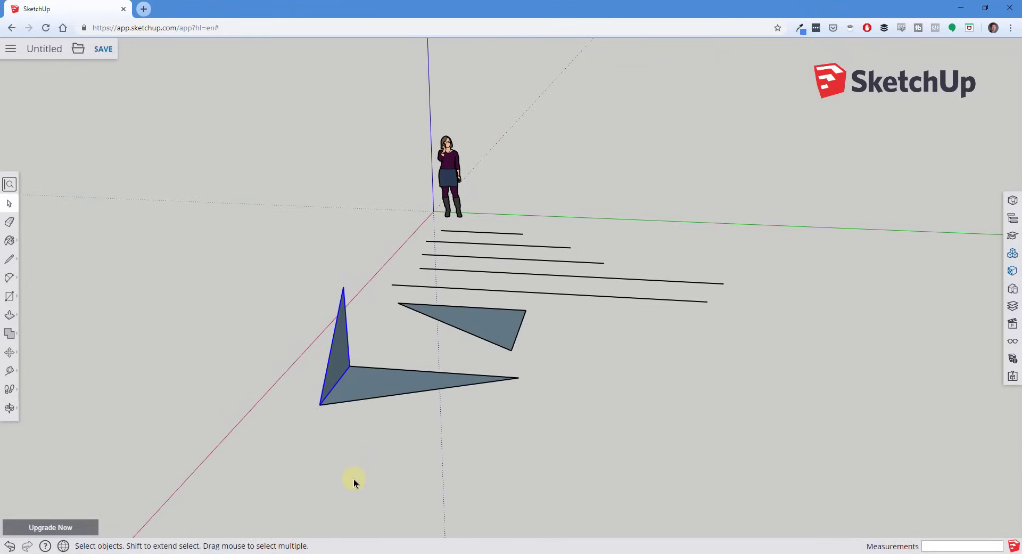
key(l)
click(299, 432)
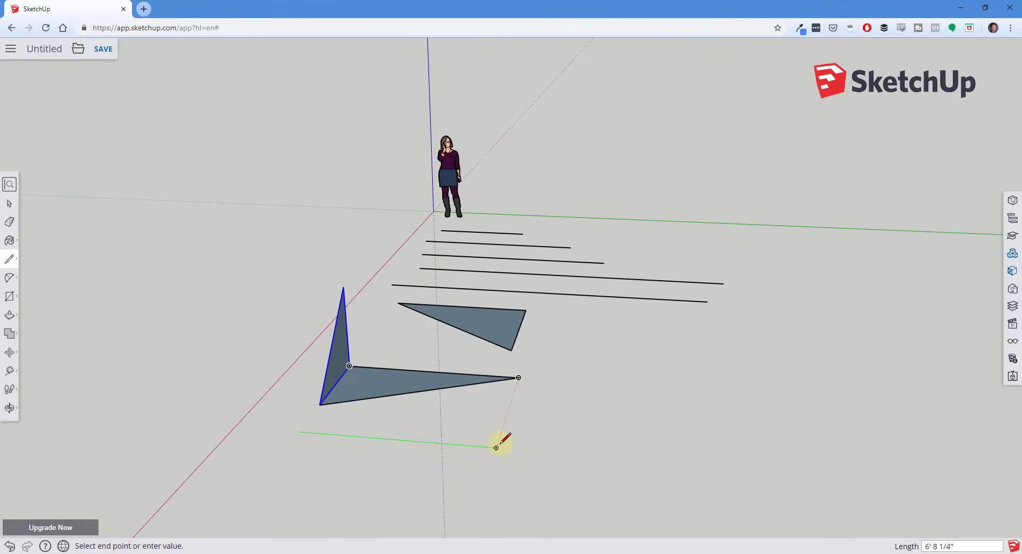
click(496, 448)
click(480, 501)
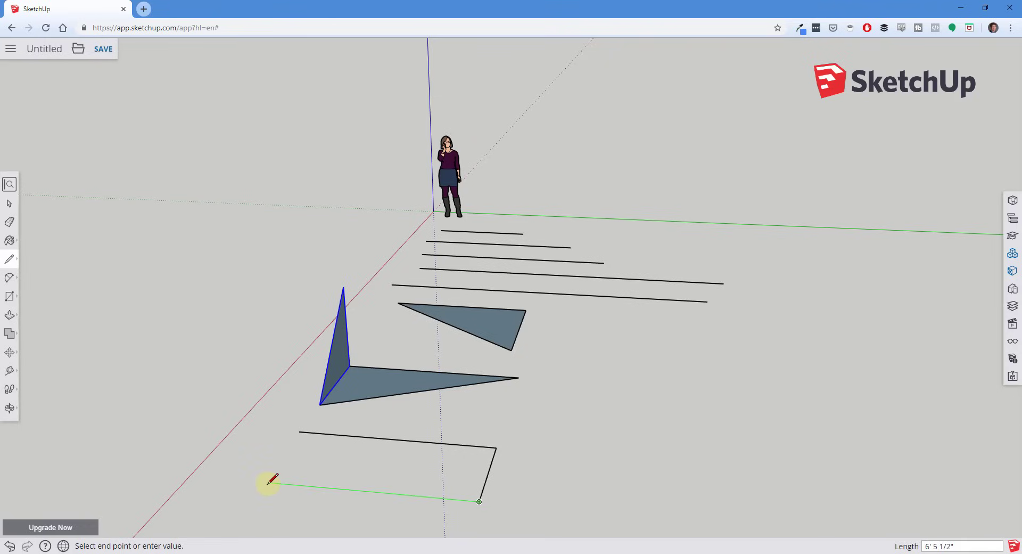
click(260, 482)
click(300, 432)
key(space)
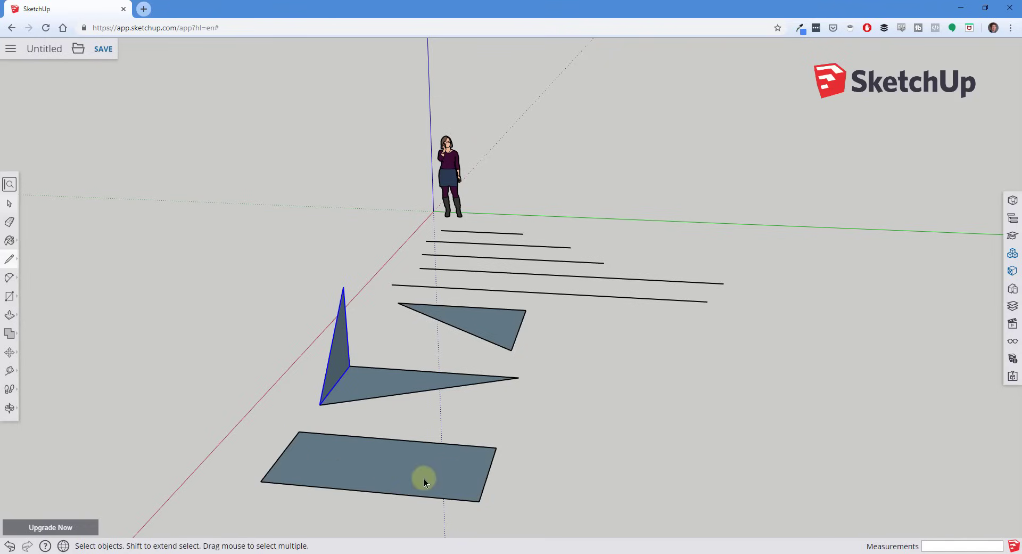
Step: Select the rectangle's face and its bounding edges one at a time to examine them as separate entities
middle_drag(442, 478, 612, 400)
scroll(410, 462, down, 2)
scroll(560, 429, up, 2)
scroll(522, 382, up, 3)
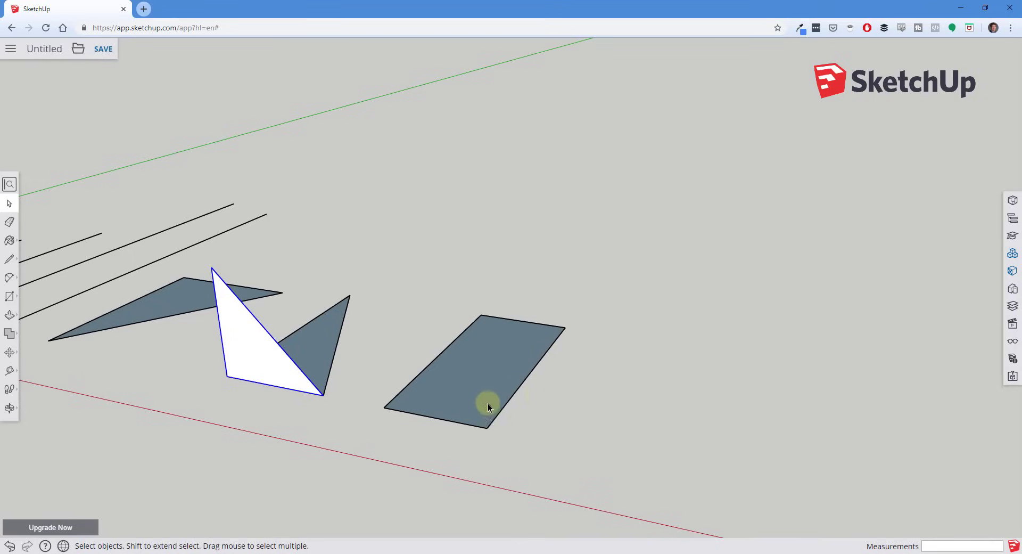
click(520, 388)
click(527, 356)
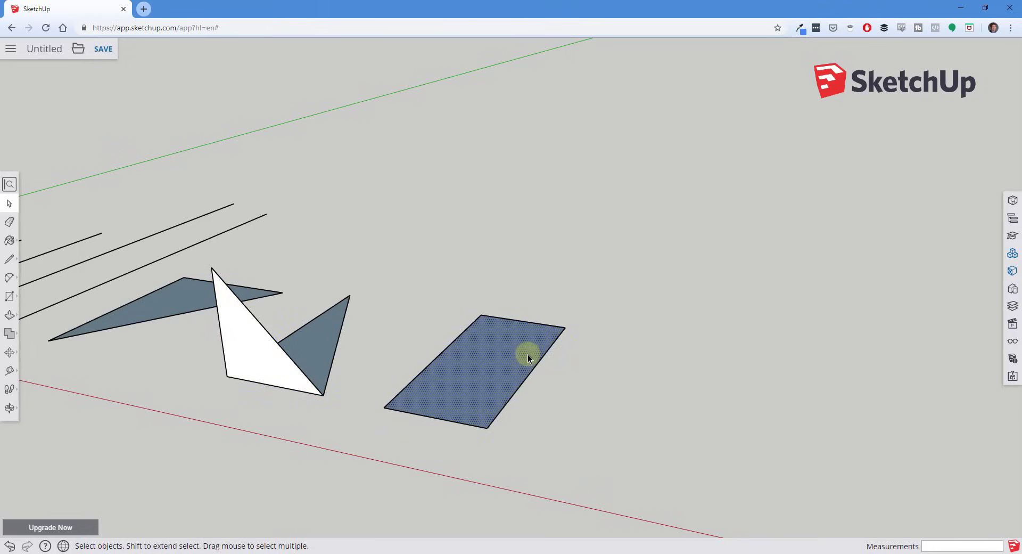
click(544, 324)
click(447, 346)
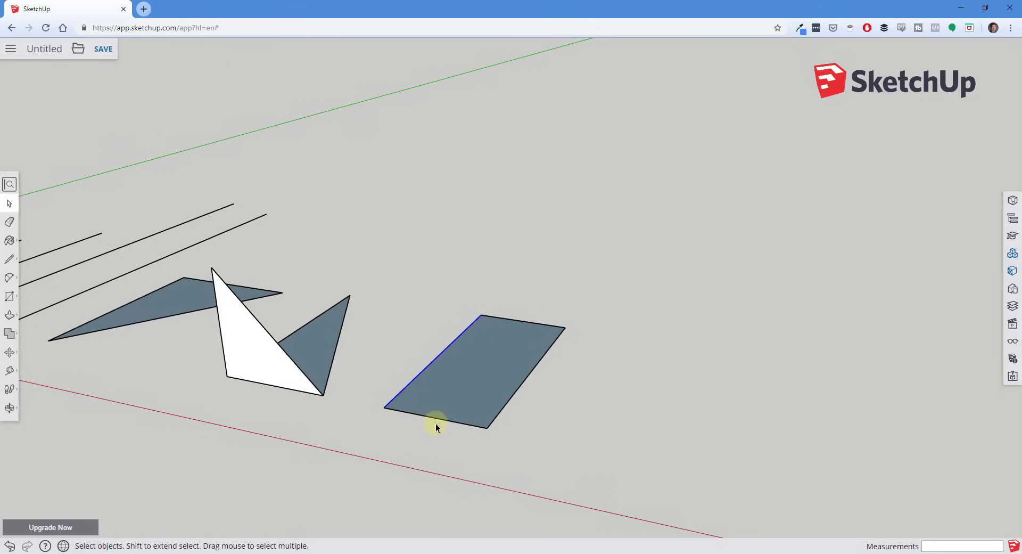
click(439, 420)
Step: Delete the rectangle's long edge farthest from the triangles and redraw it between the two open corners to restore the face
click(512, 396)
key(Delete)
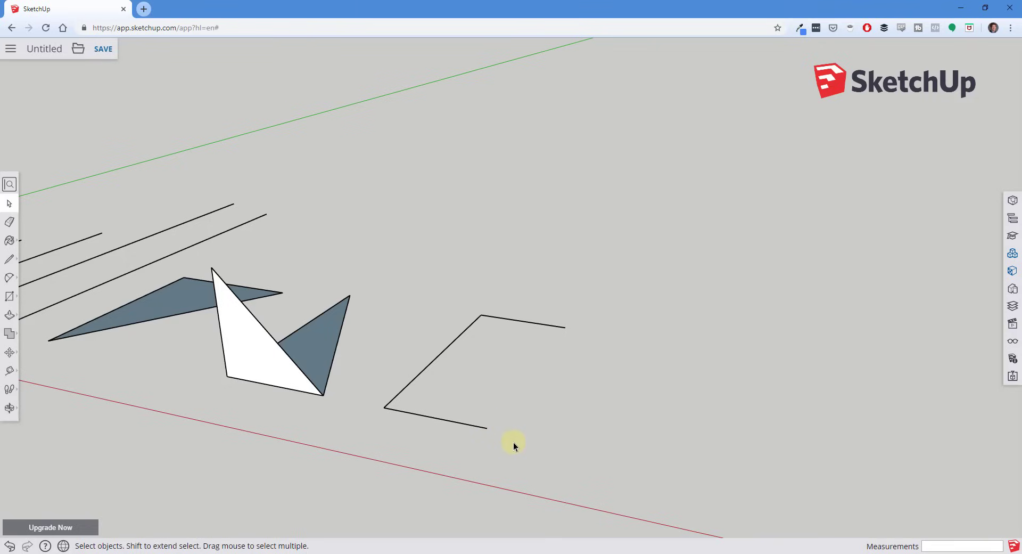
key(l)
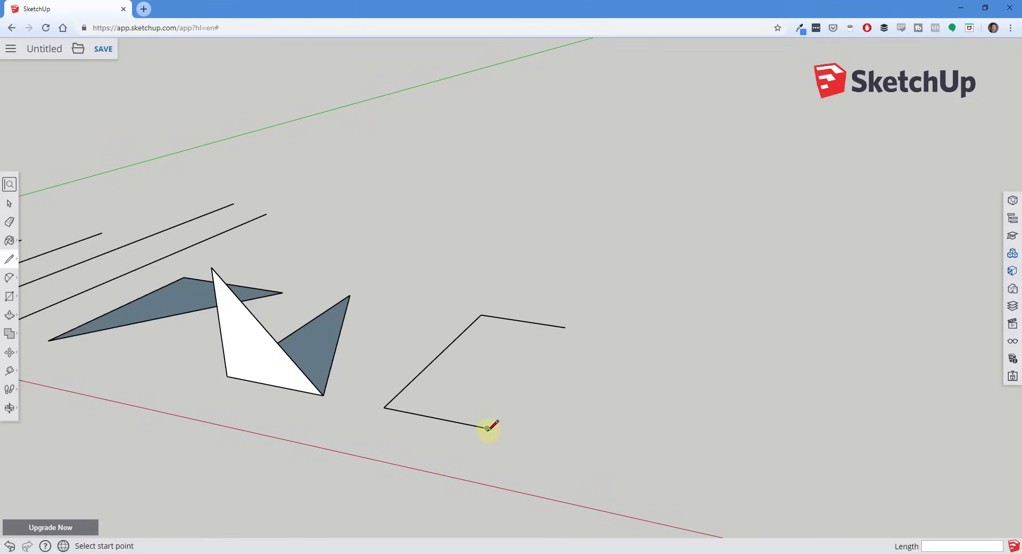
click(488, 427)
click(566, 328)
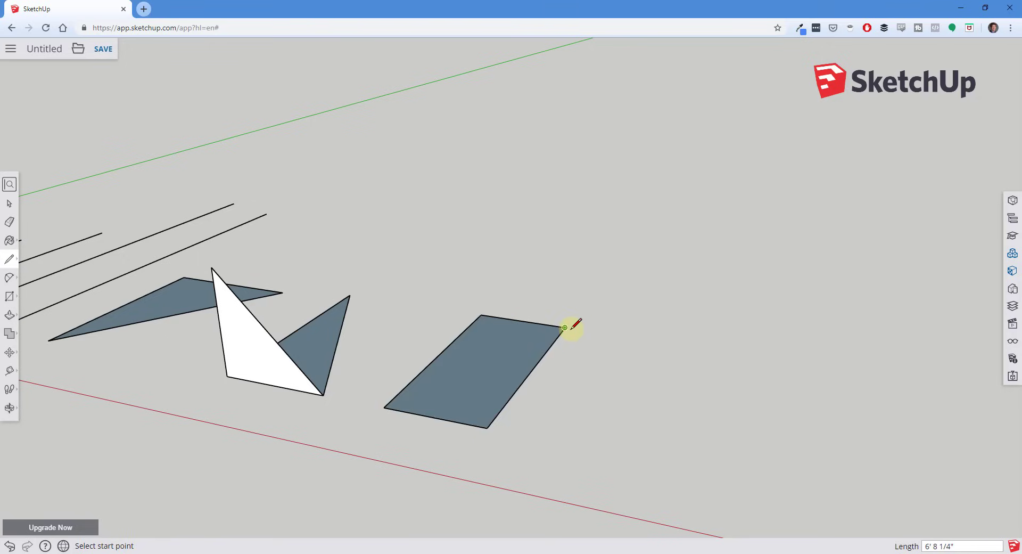
key(space)
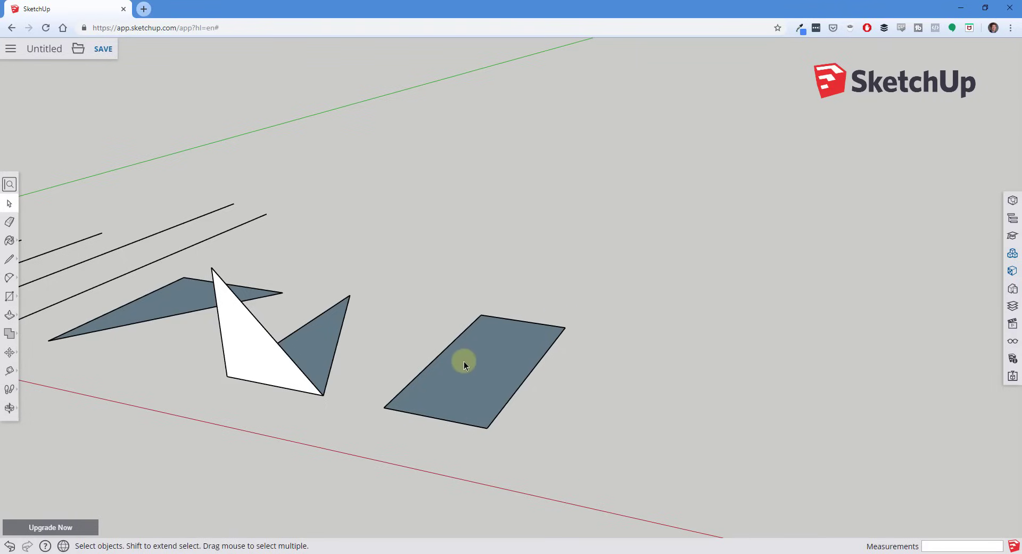
Step: Select the rectangle's face and the upright triangle's face in turn to examine them, and clear the selection
click(491, 368)
middle_drag(520, 380, 460, 379)
scroll(474, 389, up, 2)
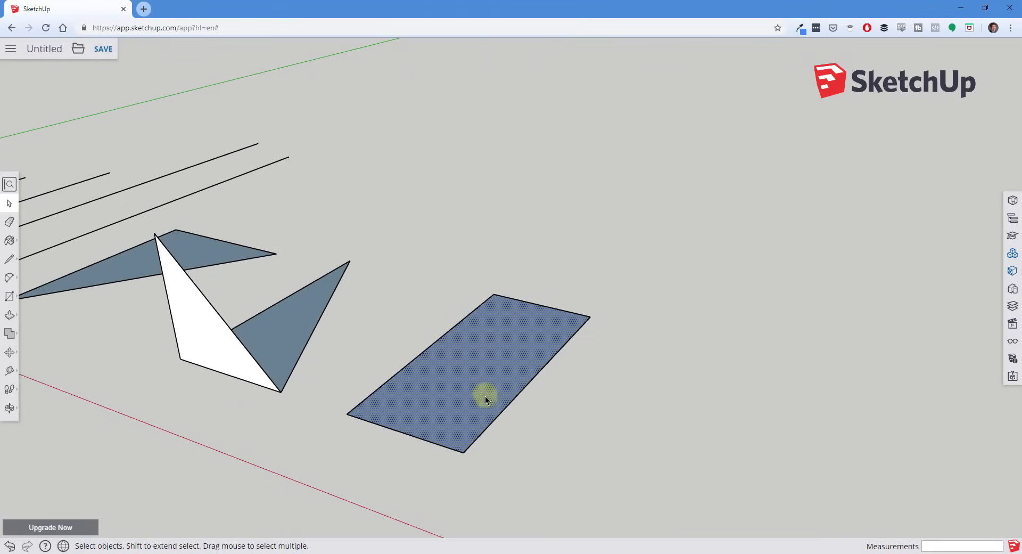
scroll(474, 383, up, 1)
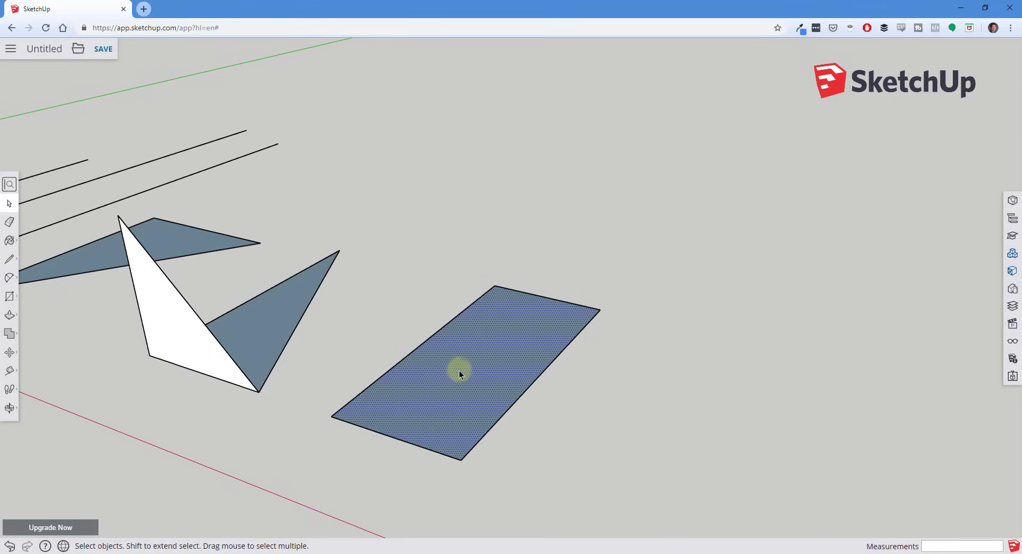
click(187, 341)
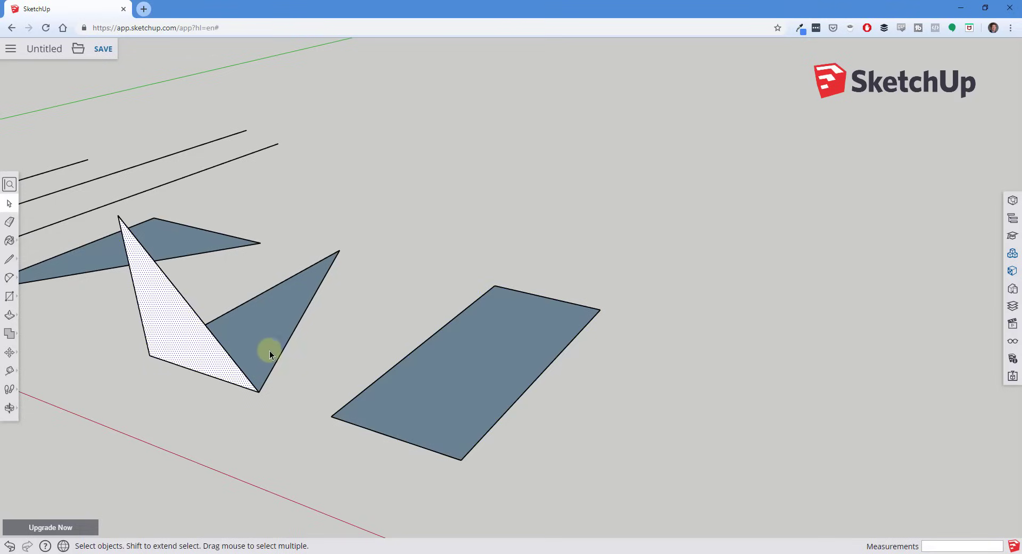
click(282, 351)
click(338, 352)
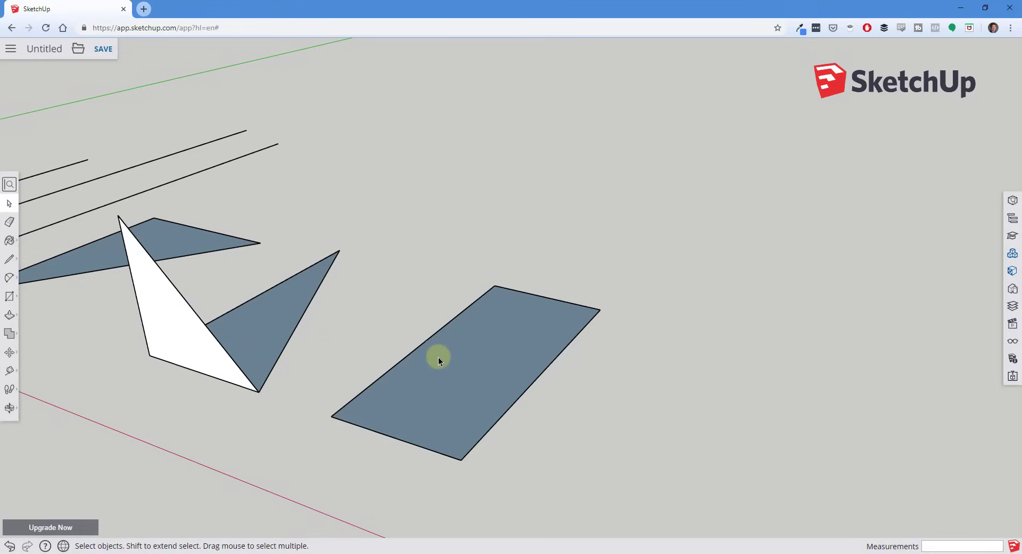
Step: Delete only the rectangle's face, keeping its four edges, and inspect the empty outline from several angles
click(495, 370)
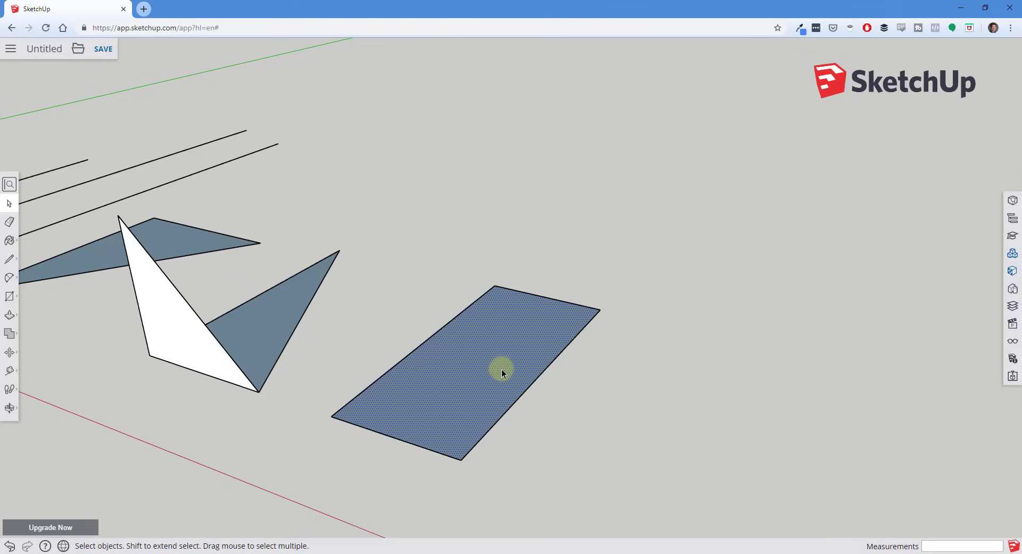
key(Delete)
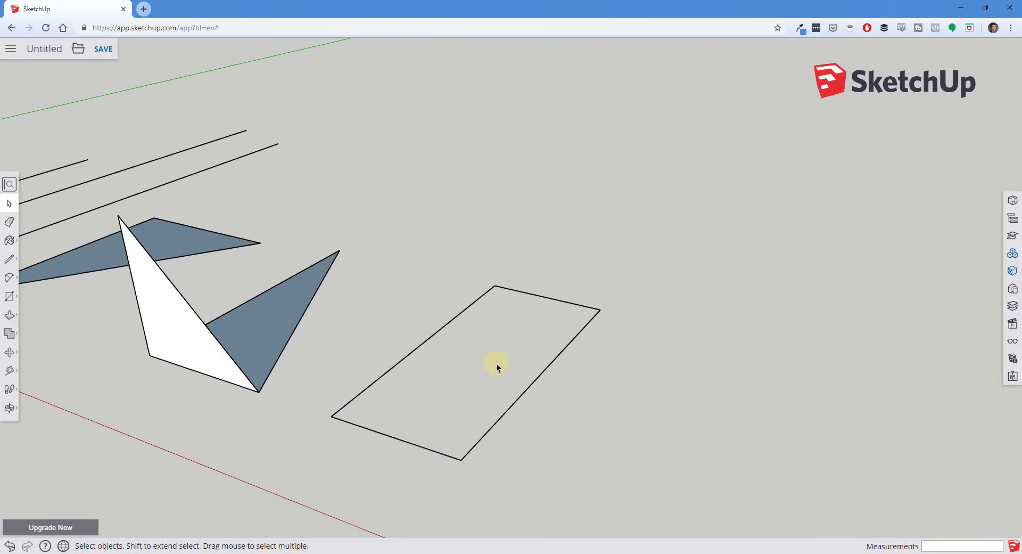
key(o)
drag(501, 355, 523, 400)
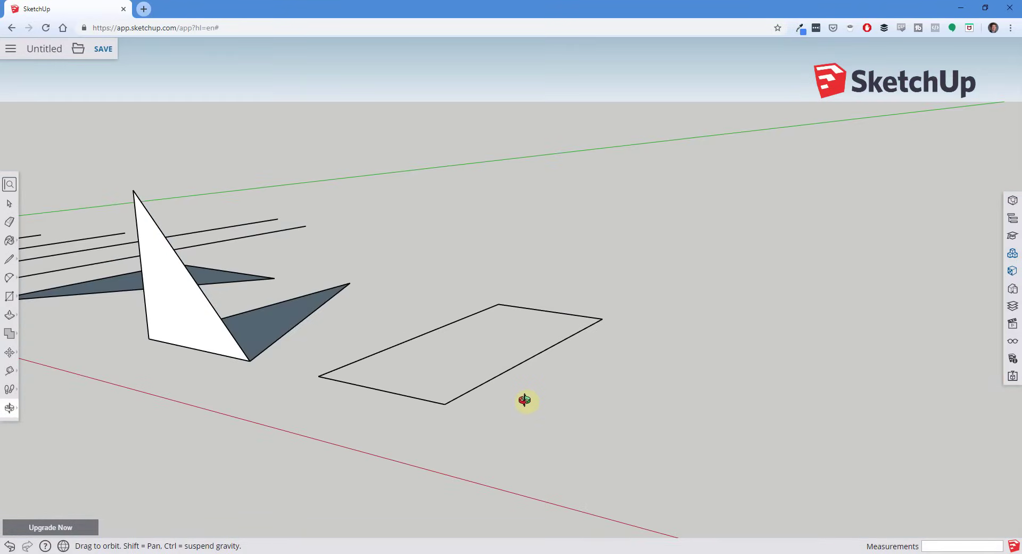
mouse_move(500, 367)
mouse_down()
mouse_move(505, 394)
mouse_move(505, 379)
mouse_up()
key(space)
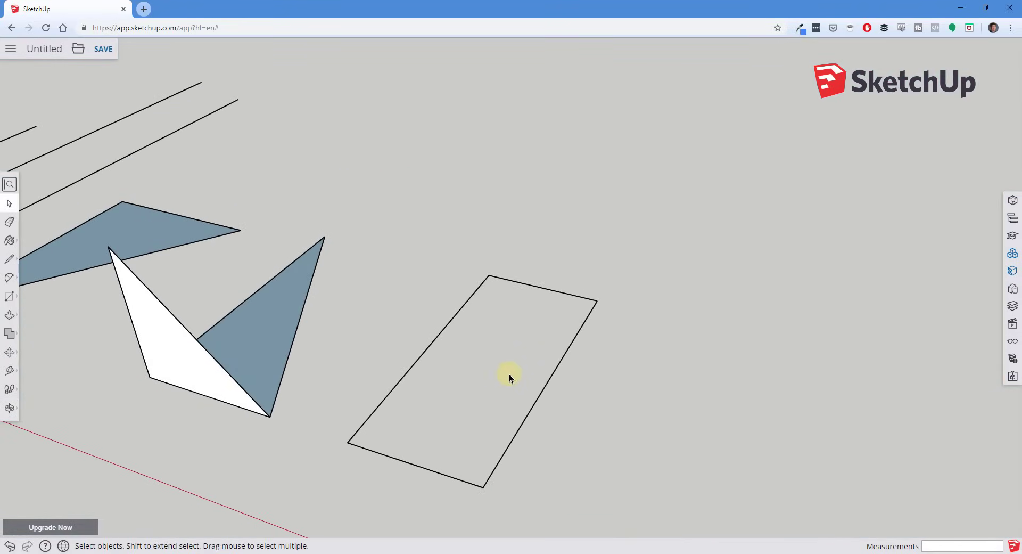
Step: Retrace the rectangle's short edge farthest from the red axis, corner to corner, to regenerate the face
key(l)
click(489, 275)
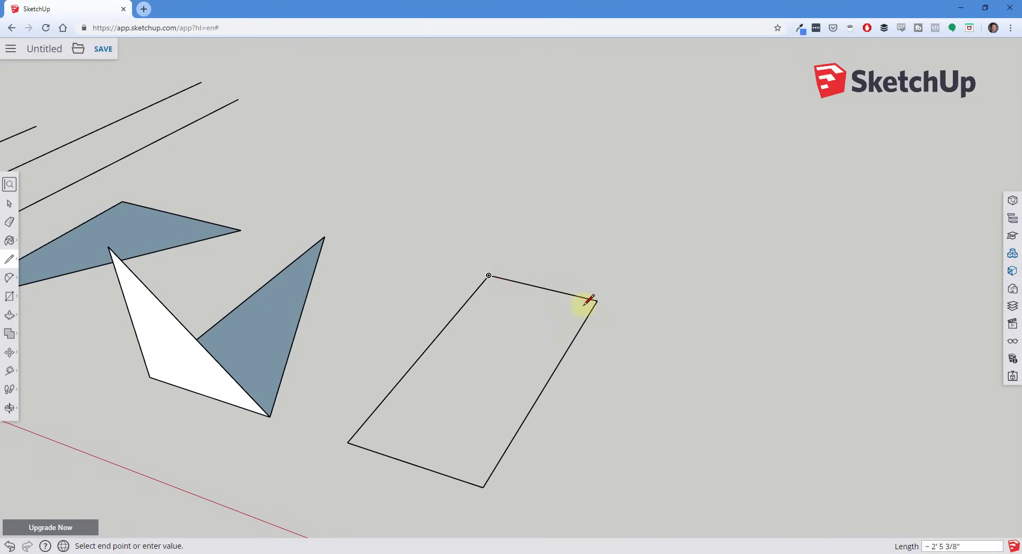
click(597, 301)
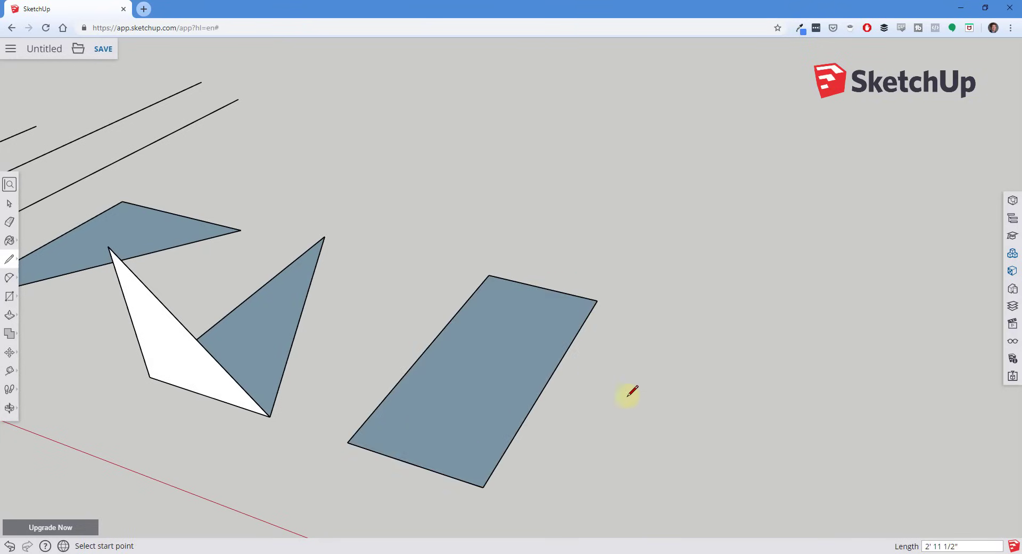
key(space)
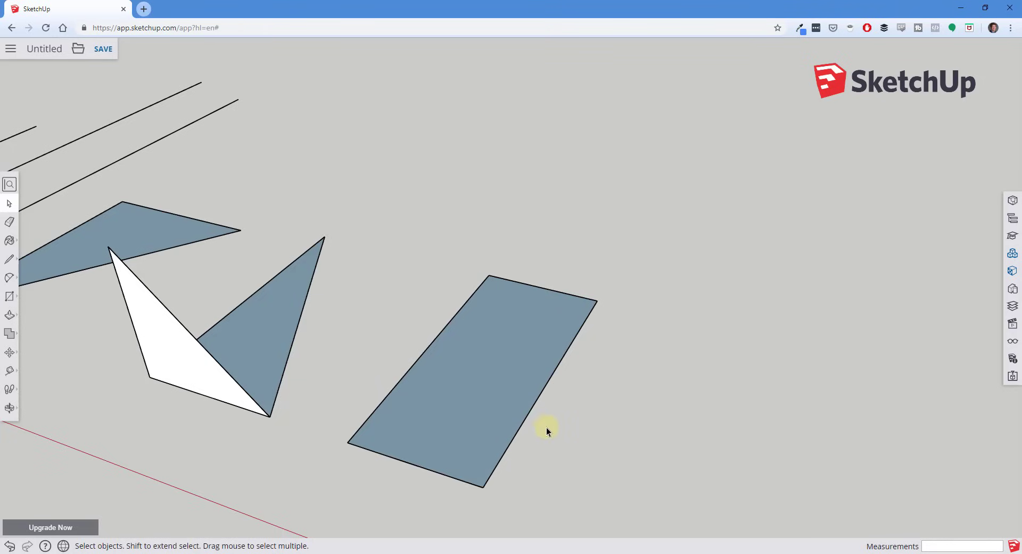
Step: Draw a line from the midpoint of the rectangle's outer long edge, running away from the face parallel to the red axis
middle_drag(547, 427, 525, 363)
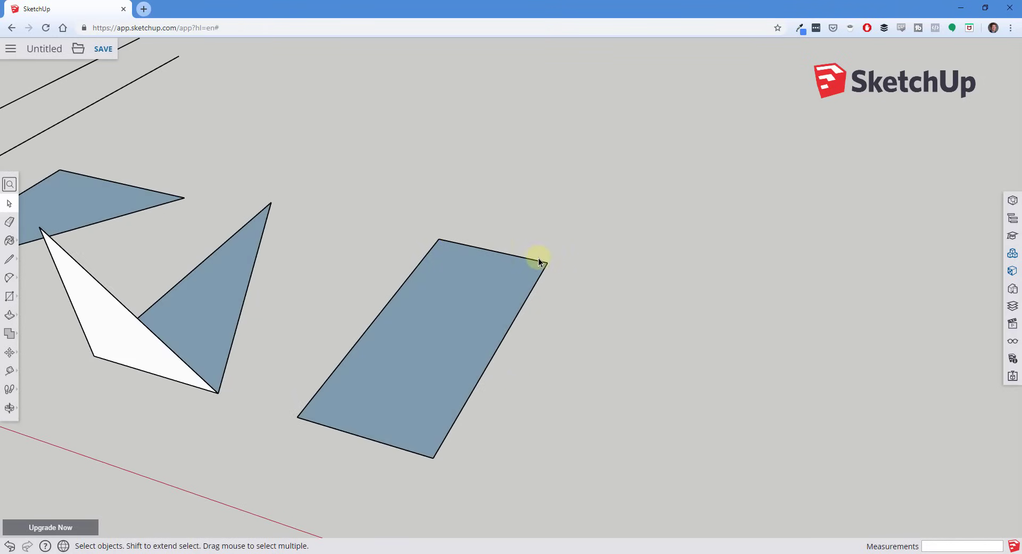
middle_drag(566, 331, 567, 359)
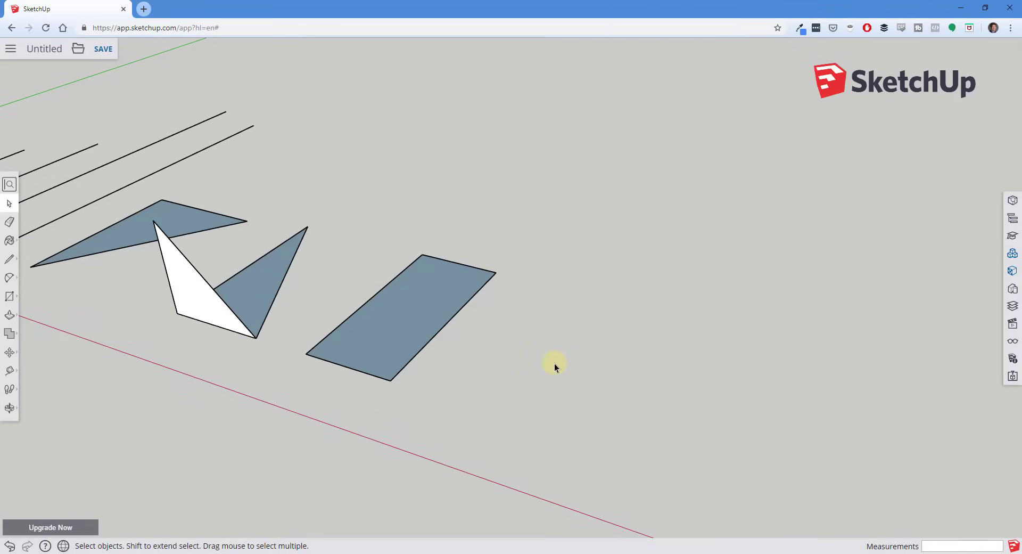
key(l)
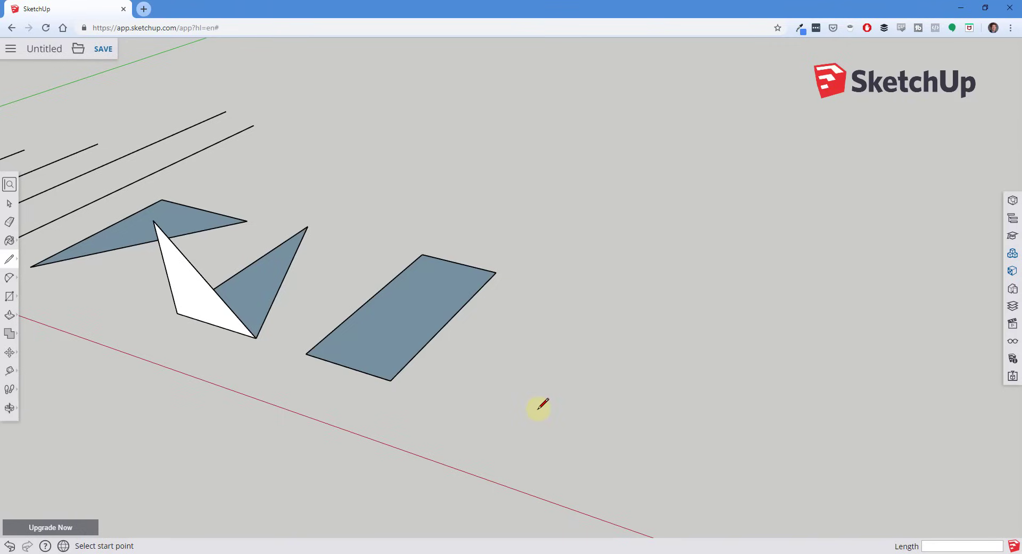
click(448, 321)
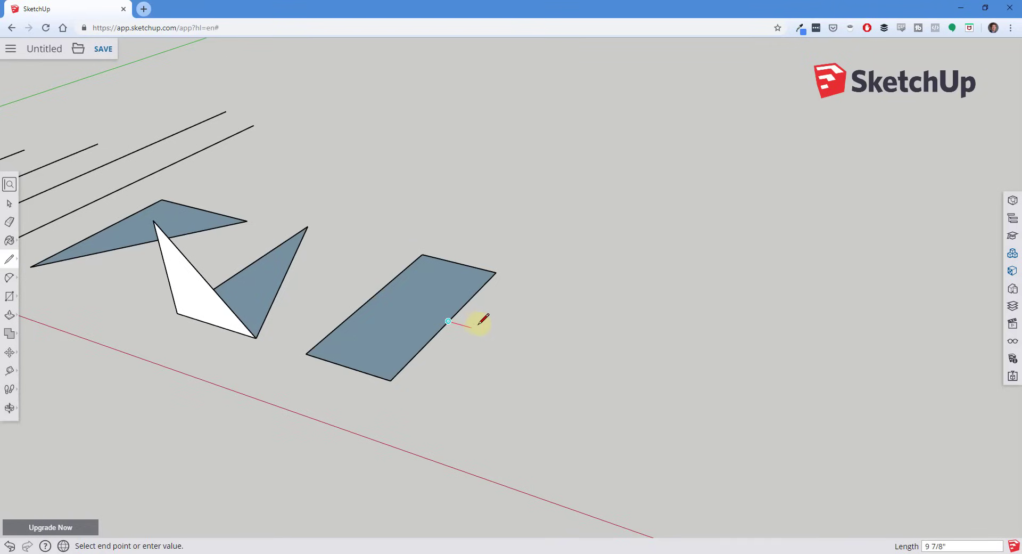
click(542, 347)
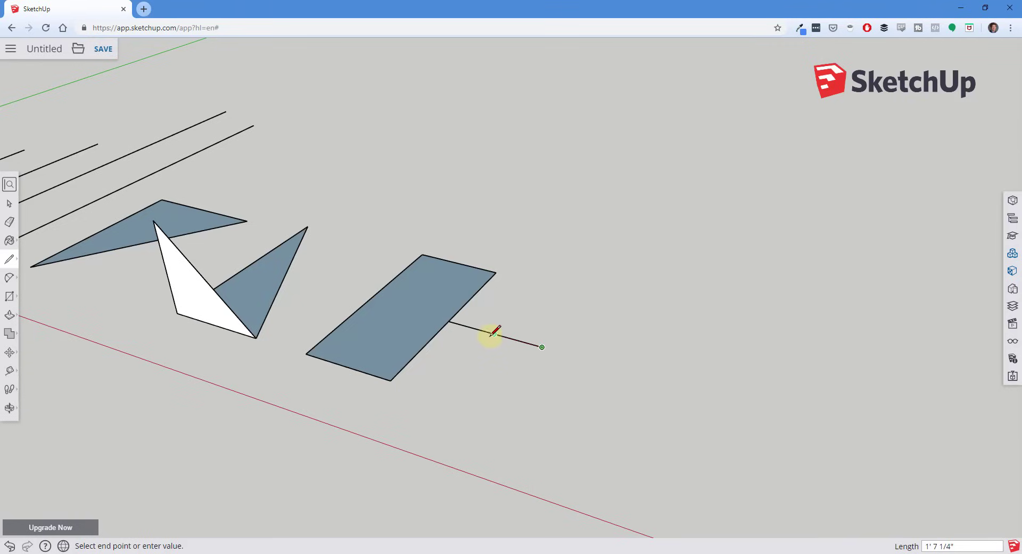
key(Escape)
Step: Draw a short branch line from the middle of that outward line back toward the red axis
click(495, 334)
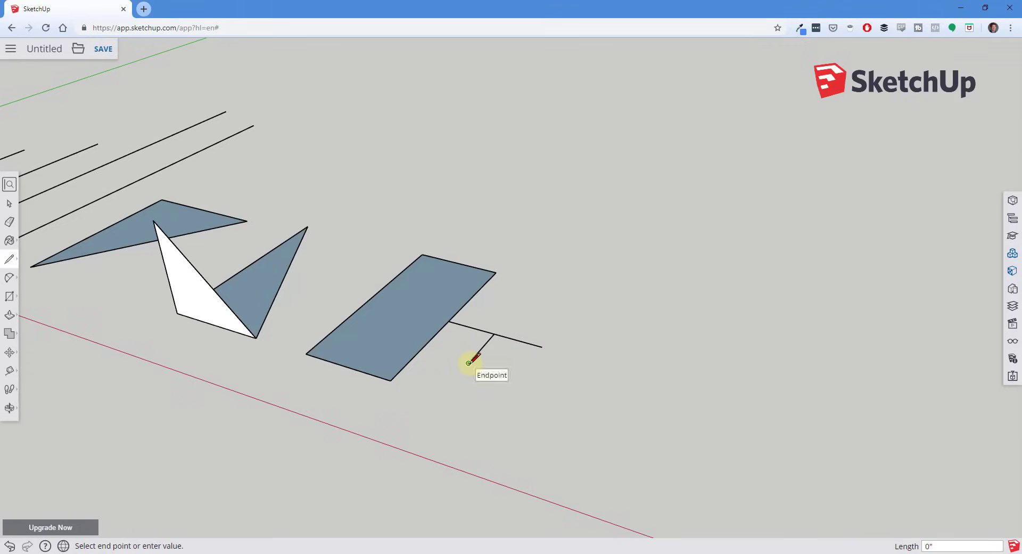
click(469, 363)
key(space)
Step: Draw a free-standing line parallel to the green axis, beyond the branched lines and unconnected to any other edge
key(l)
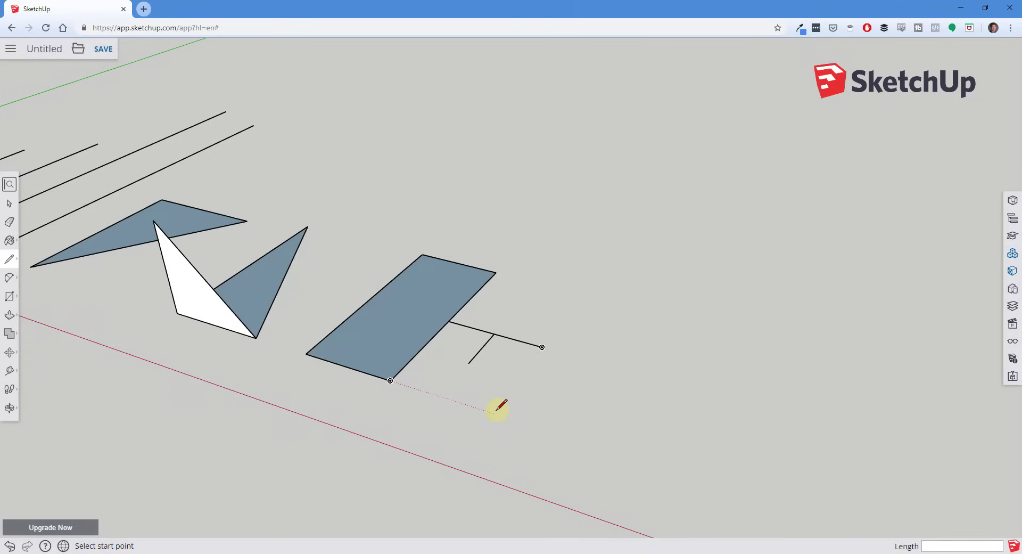
click(548, 428)
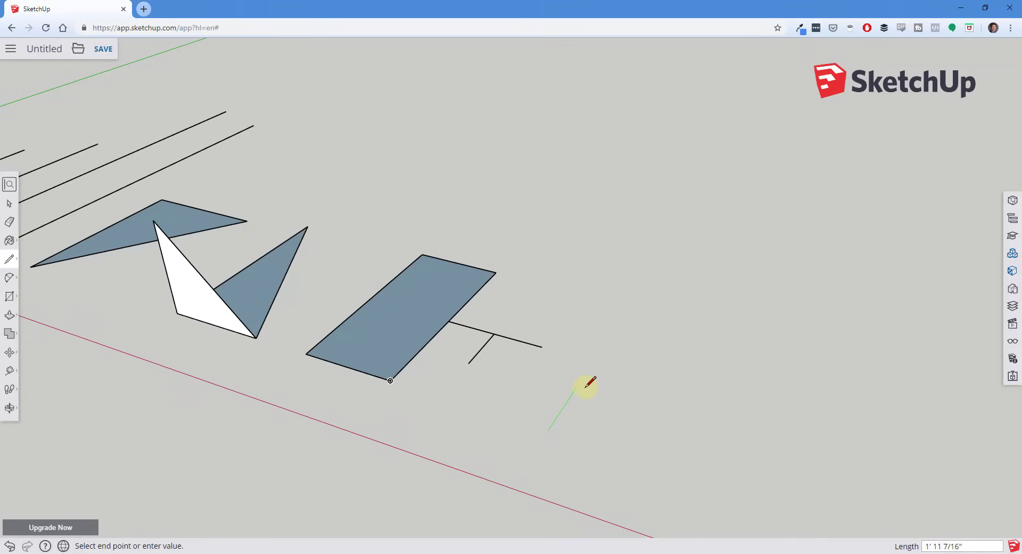
click(589, 371)
key(space)
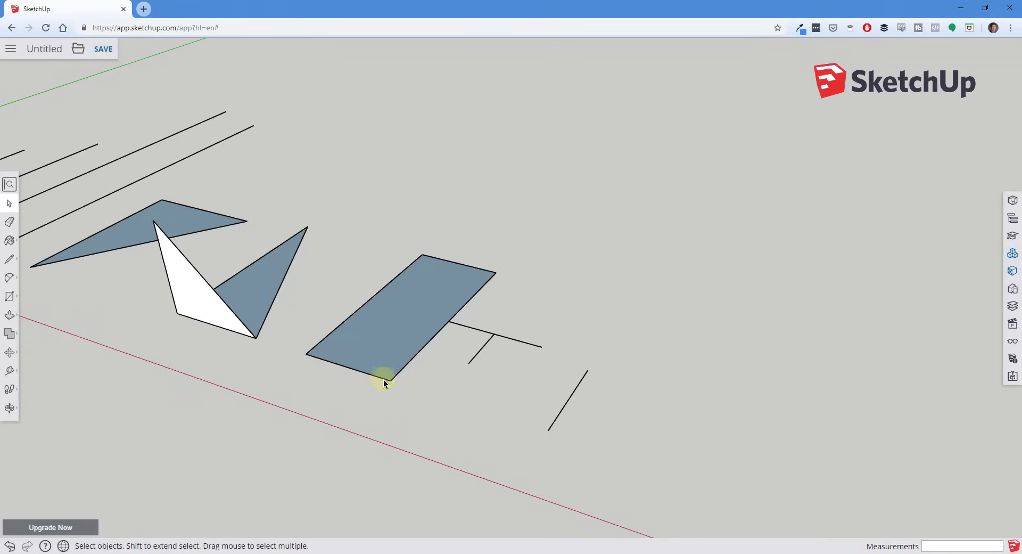
middle_drag(545, 397, 388, 380)
scroll(534, 388, down, 4)
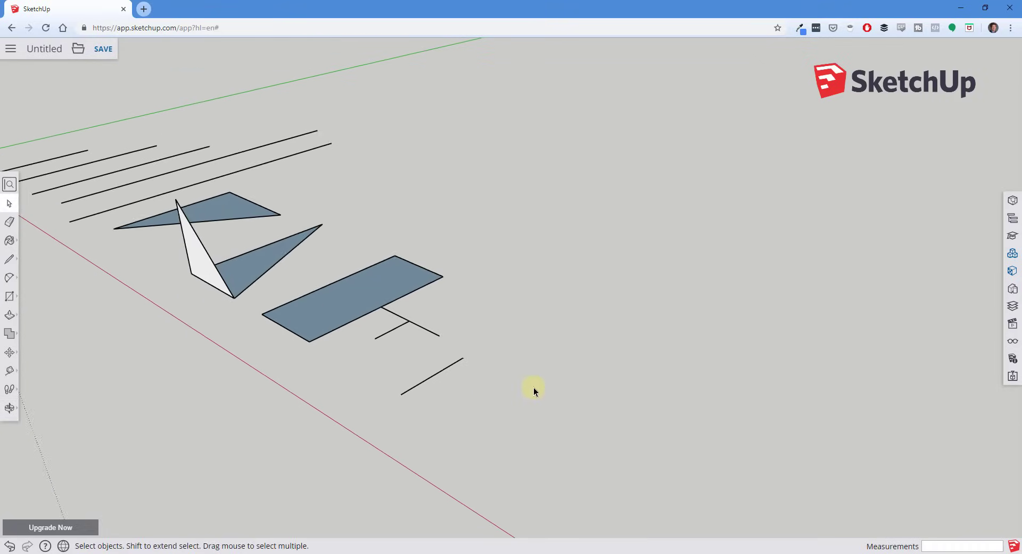
Step: Draw a closed four-sided outline on the ground beyond the free-standing line, starting with an edge about 4' 1" long parallel to the red axis
middle_drag(609, 417, 612, 389)
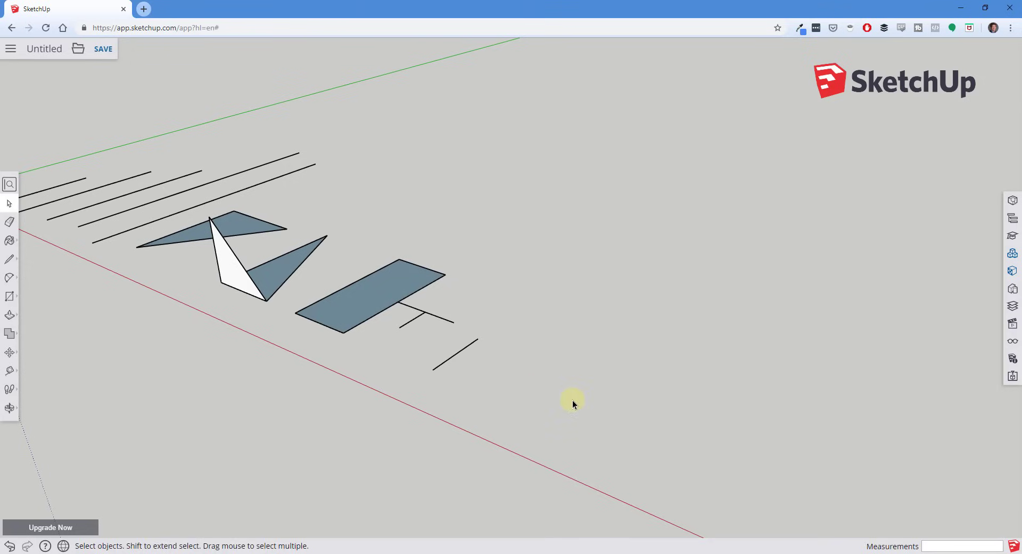
key(l)
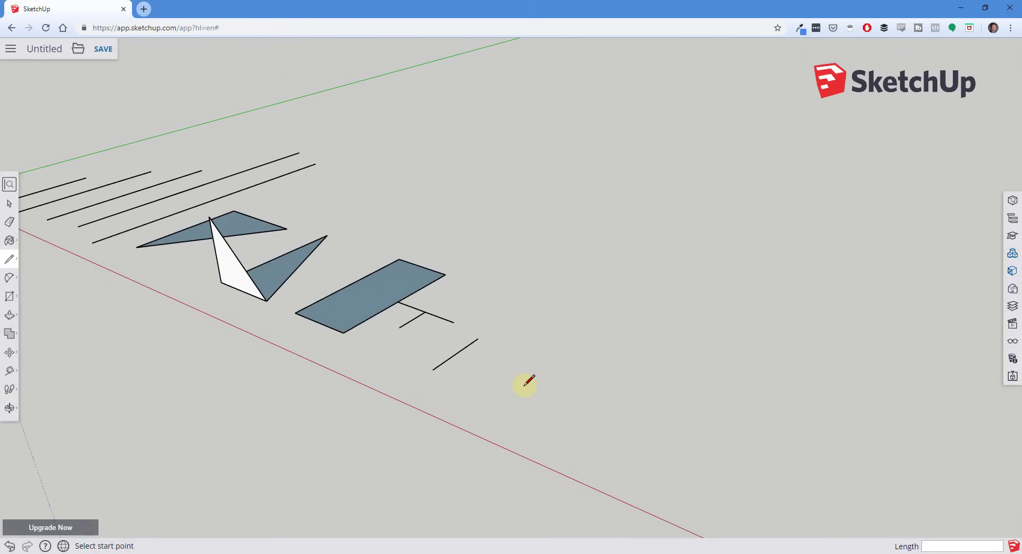
click(524, 384)
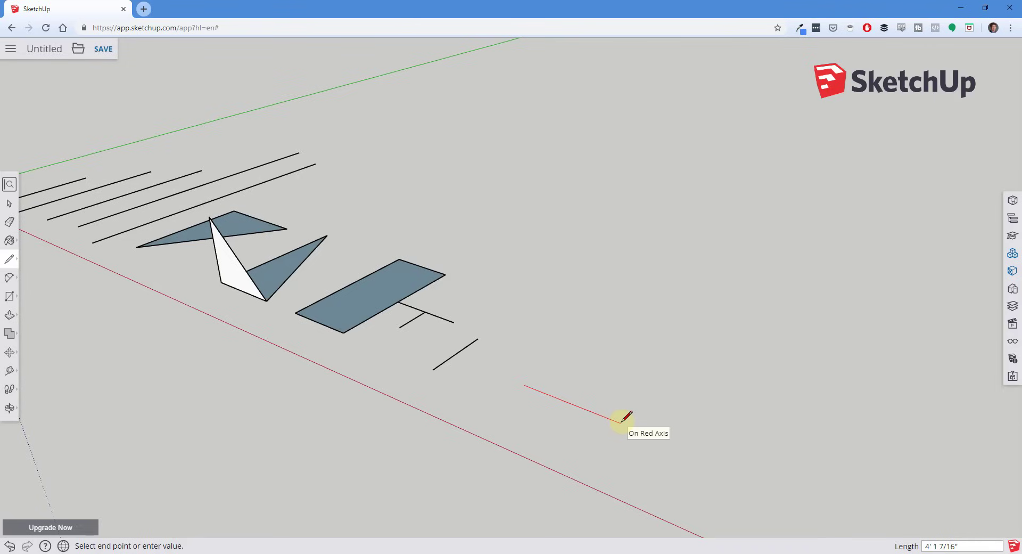
click(621, 423)
click(679, 363)
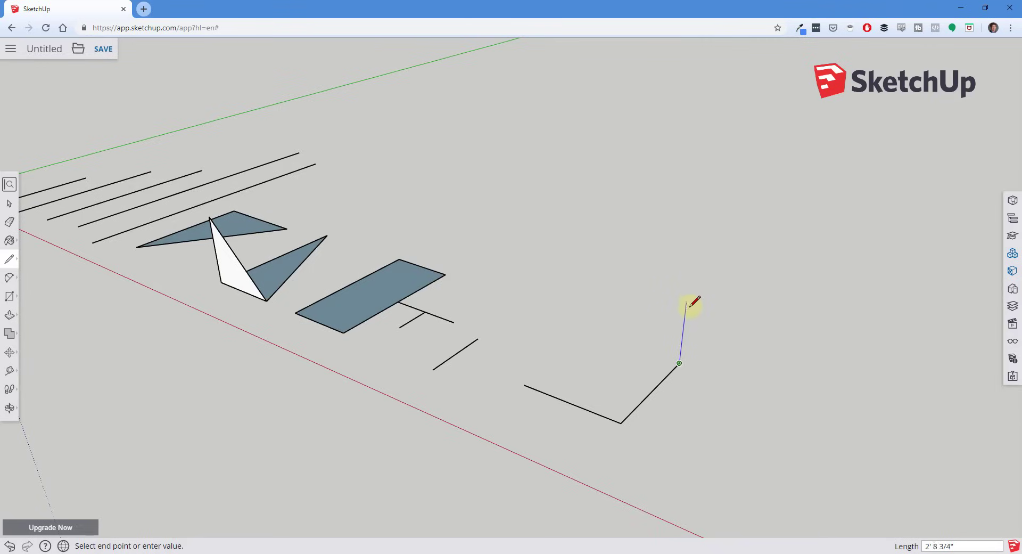
click(589, 332)
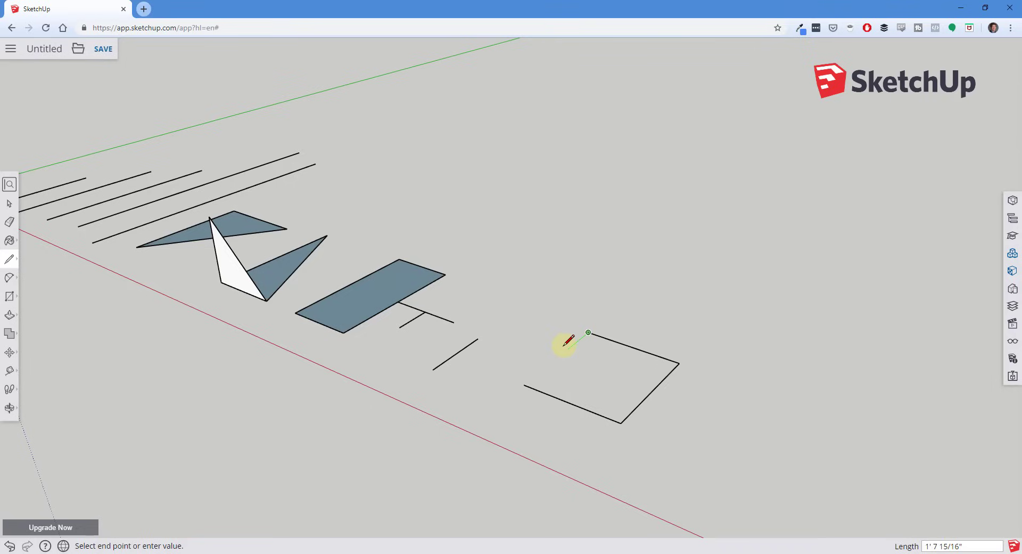
click(523, 384)
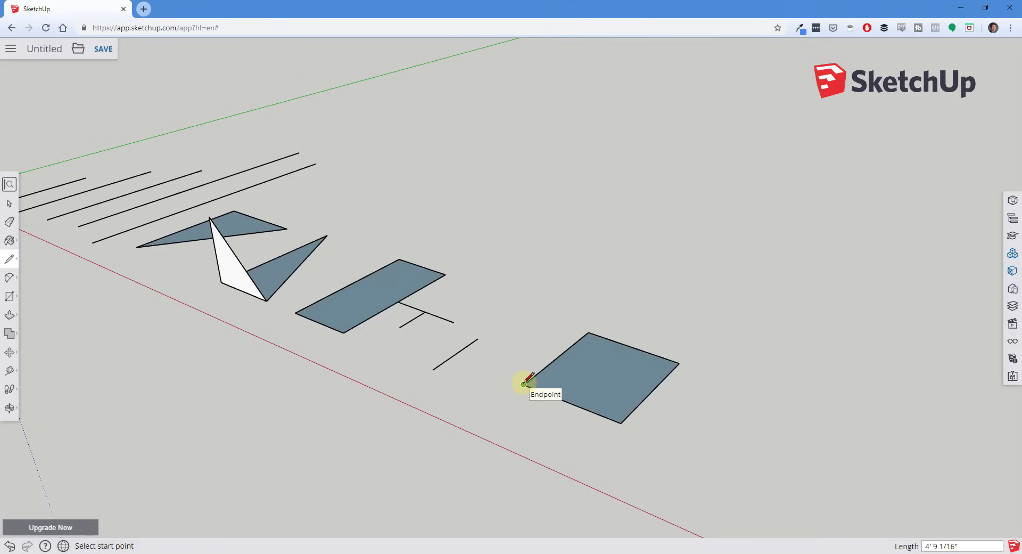
Step: Draw a tiny vertical edge upward from the new face's corner farthest along both the red and green axes
scroll(681, 365, up, 5)
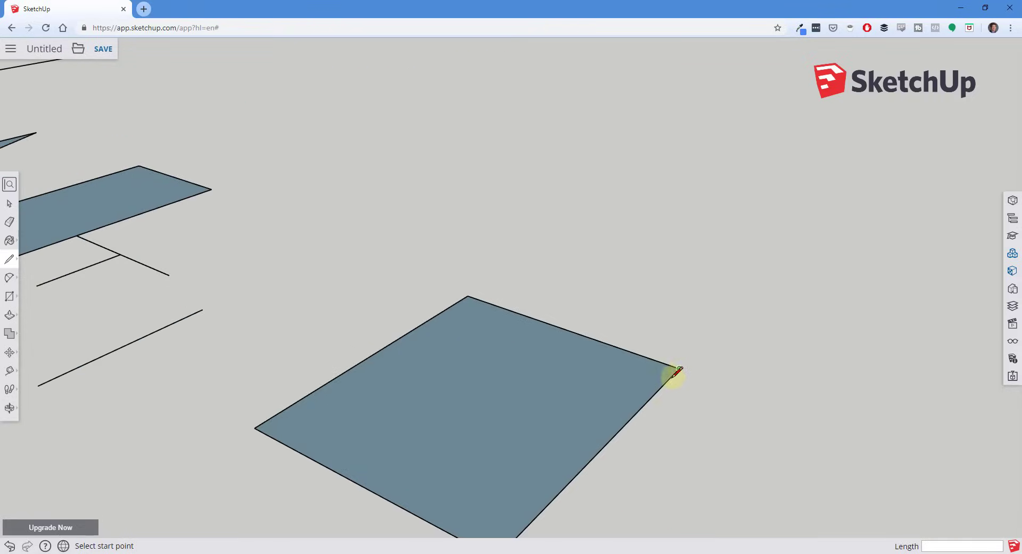
click(686, 357)
scroll(695, 342, up, 2)
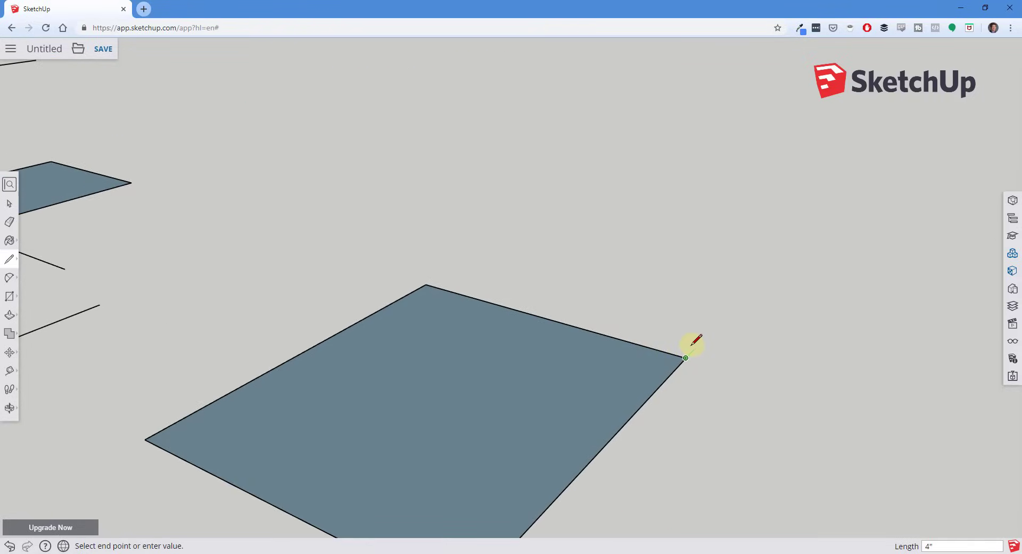
scroll(693, 343, up, 5)
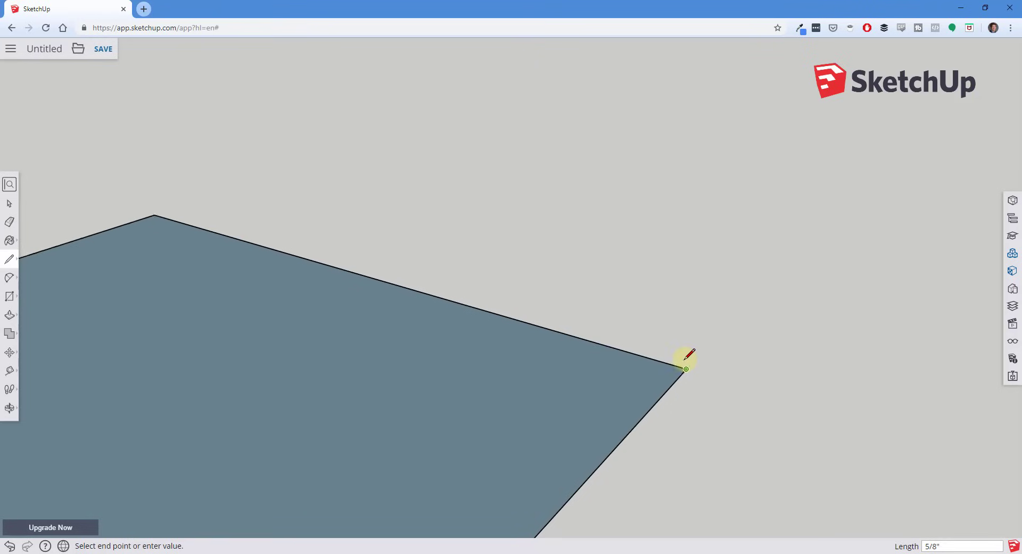
scroll(684, 360, up, 1)
click(688, 358)
key(space)
Step: Erase the two face edges that meet at the base of the tiny vertical edge
key(e)
mouse_move(662, 357)
mouse_down()
mouse_move(657, 384)
mouse_move(677, 395)
mouse_up()
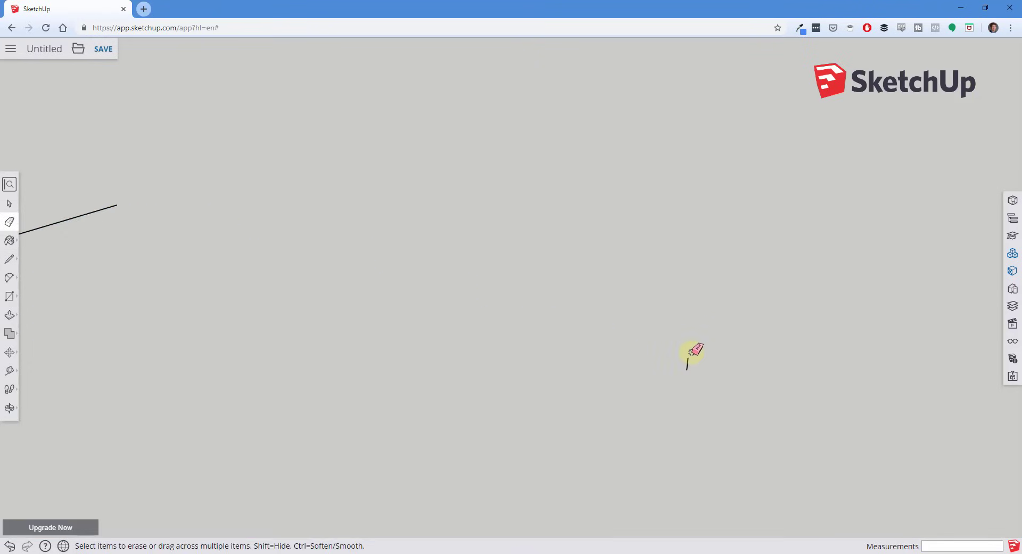
scroll(694, 352, down, 1)
Step: Draw an edge from the upper end of the tiny vertical edge to the open end of the remaining rear edge
key(space)
key(l)
click(689, 356)
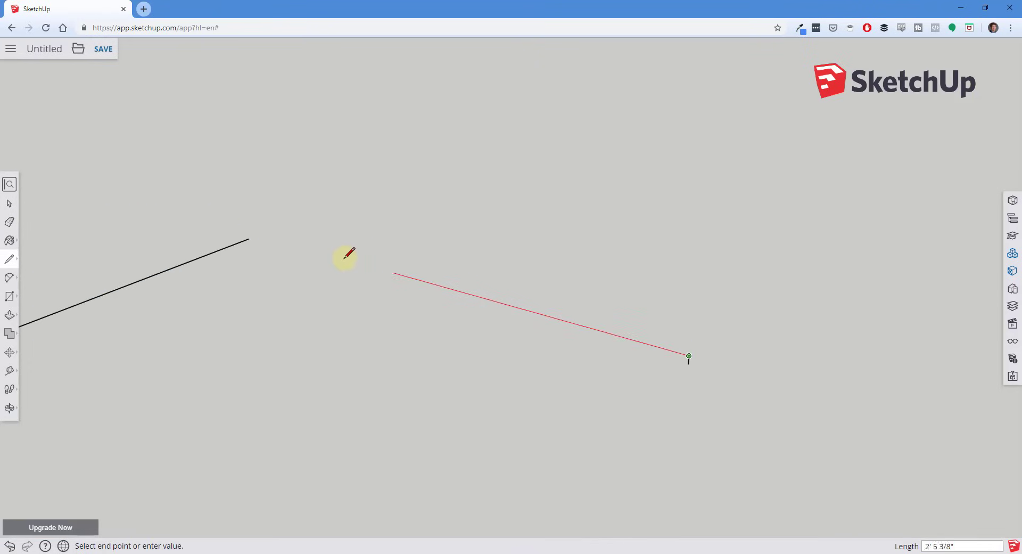
click(250, 239)
key(space)
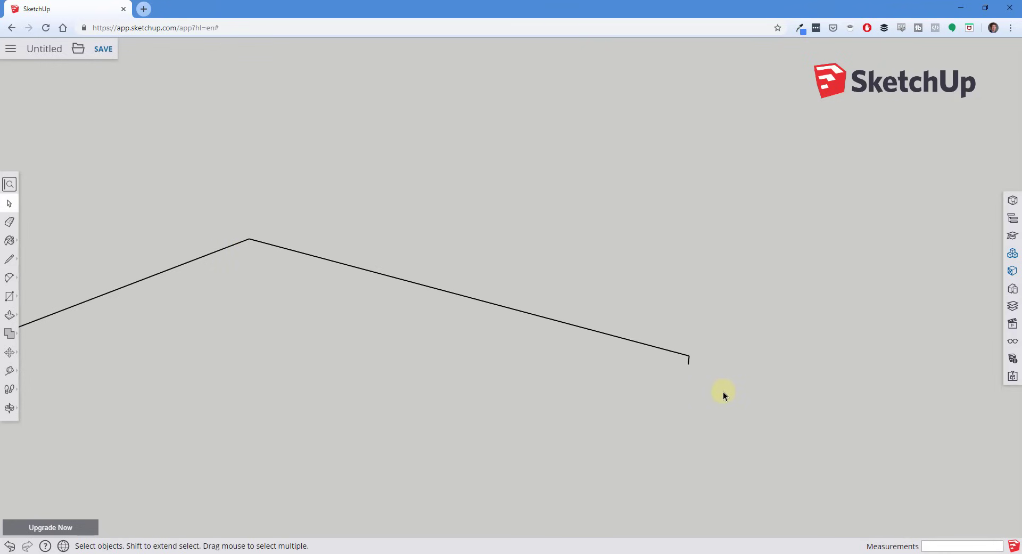
Step: Close the loop with an edge from the lower end of the tiny vertical edge to the open front corner
key(l)
click(688, 363)
scroll(688, 363, down, 3)
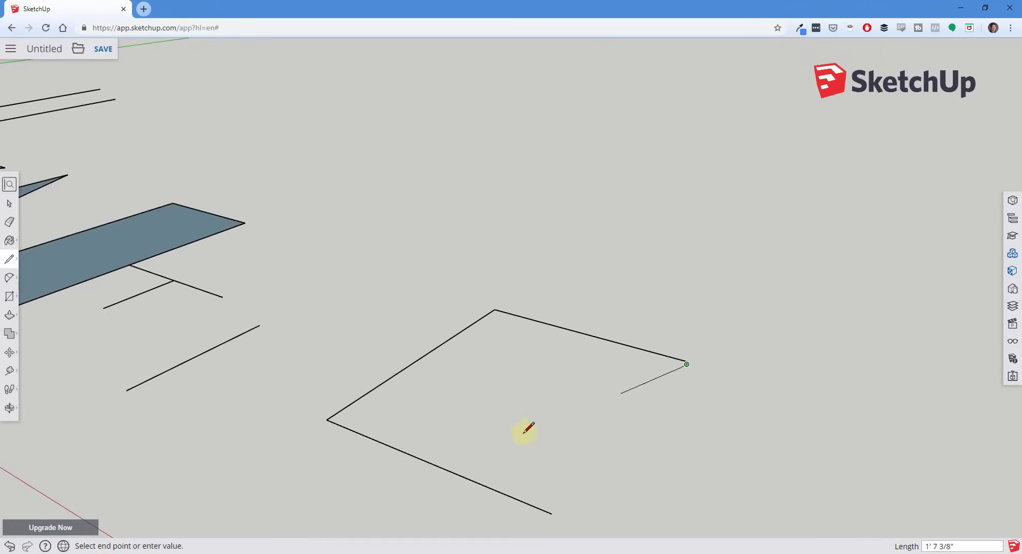
click(552, 513)
key(space)
Step: Examine the corner where the tiny vertical edge joins the outline's two long edges
middle_drag(550, 378, 301, 318)
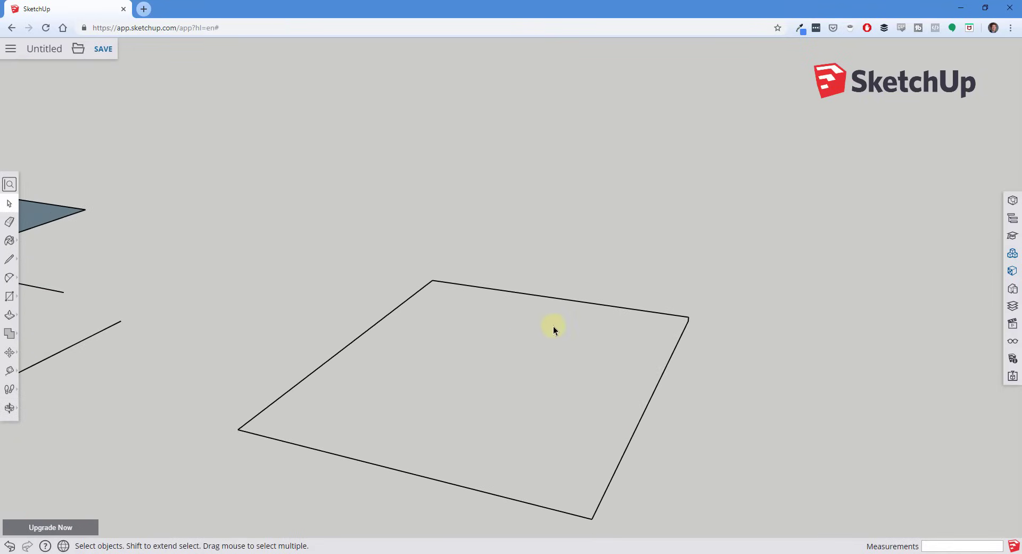
scroll(687, 310, up, 5)
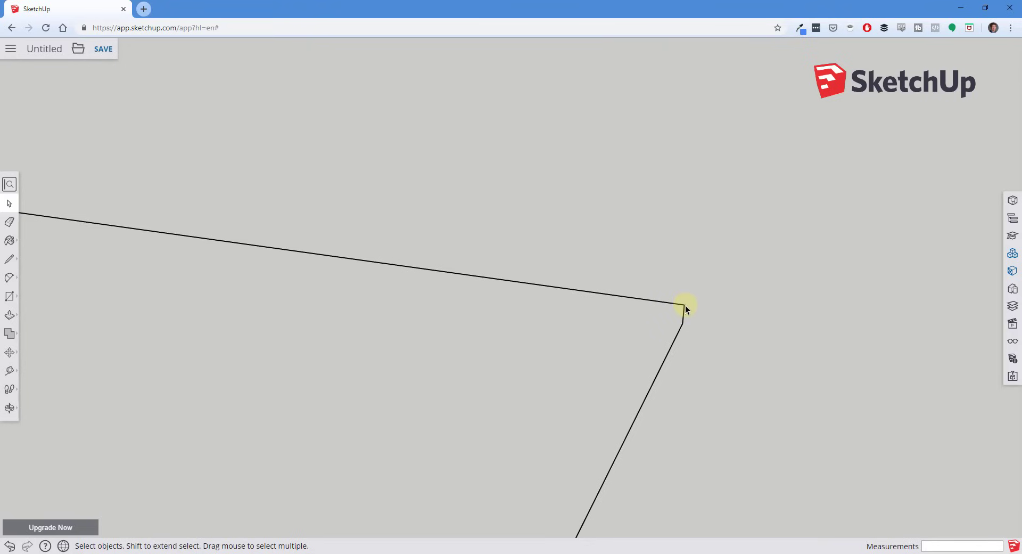
scroll(682, 310, down, 6)
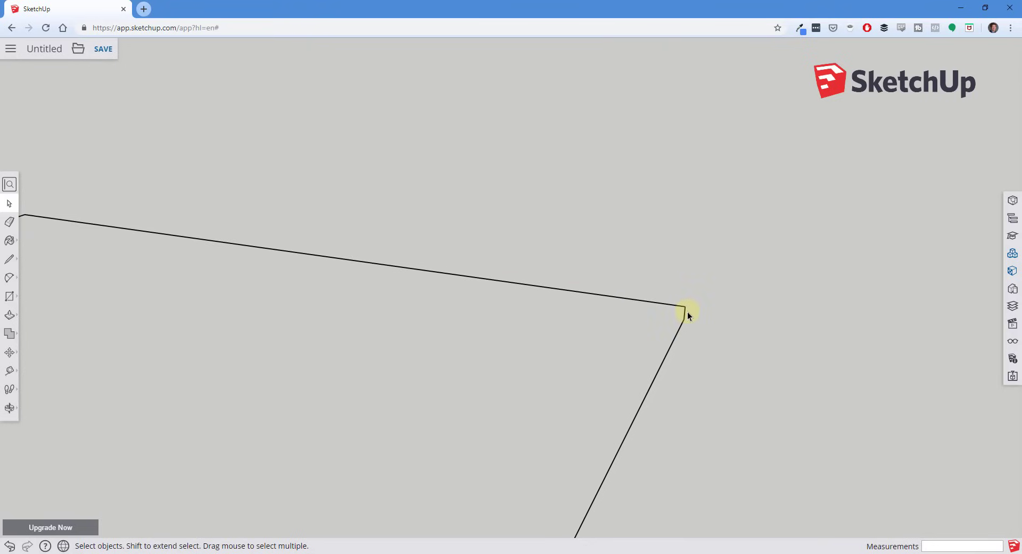
scroll(682, 310, up, 3)
scroll(683, 310, up, 3)
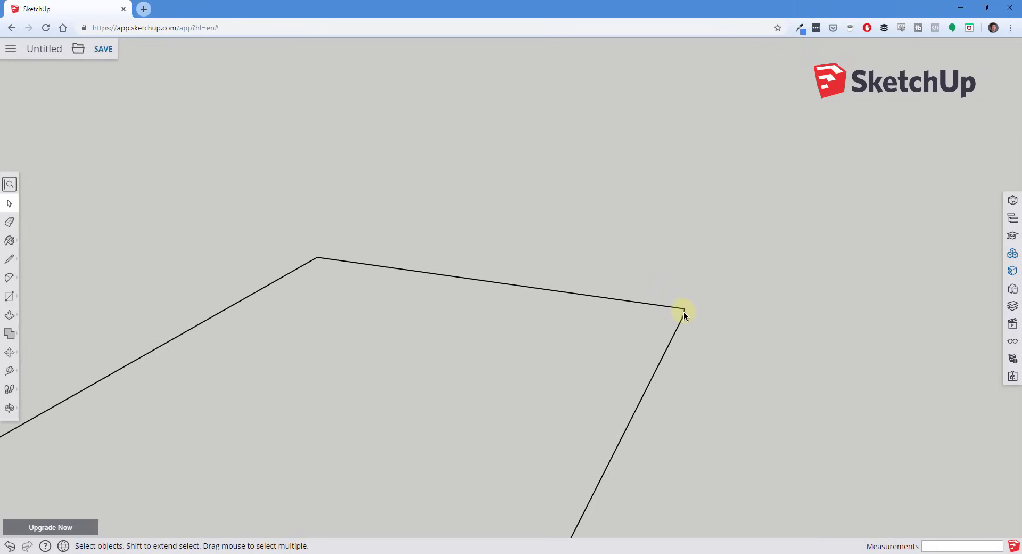
scroll(543, 319, down, 2)
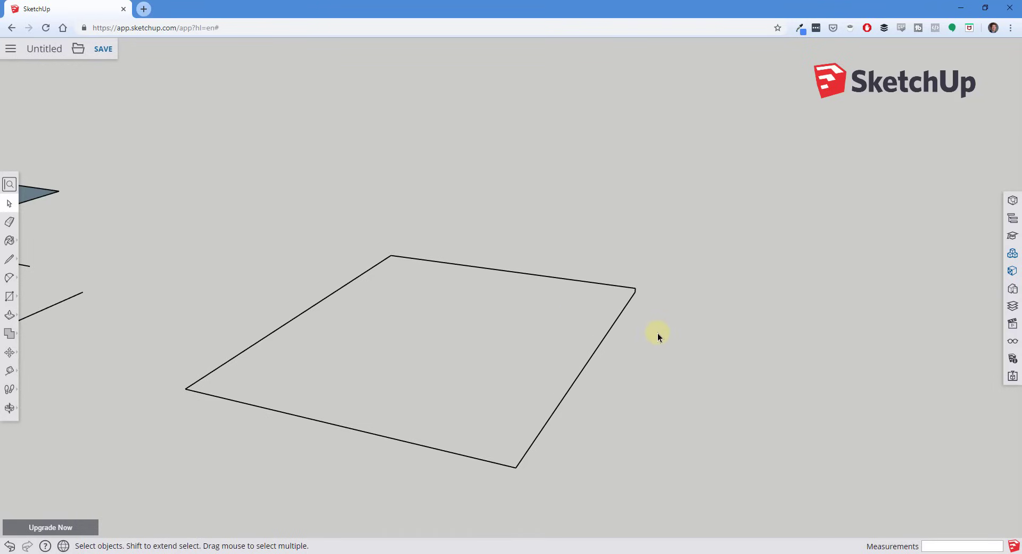
key(l)
click(646, 347)
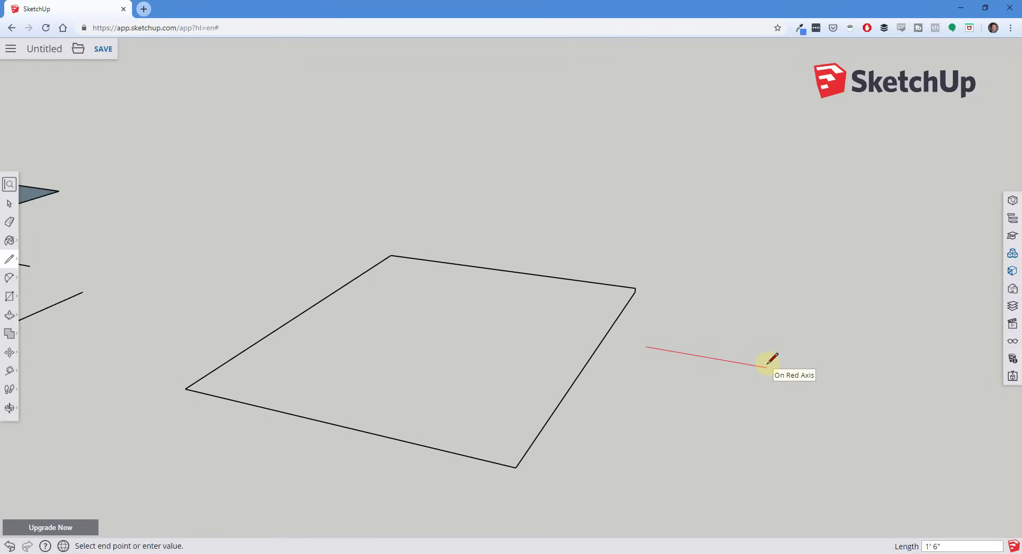
key(space)
Step: Try locking a trial line beside the open outline to the green, red and blue axes in turn, and discard it
scroll(630, 286, down, 2)
scroll(642, 290, up, 2)
scroll(655, 290, down, 2)
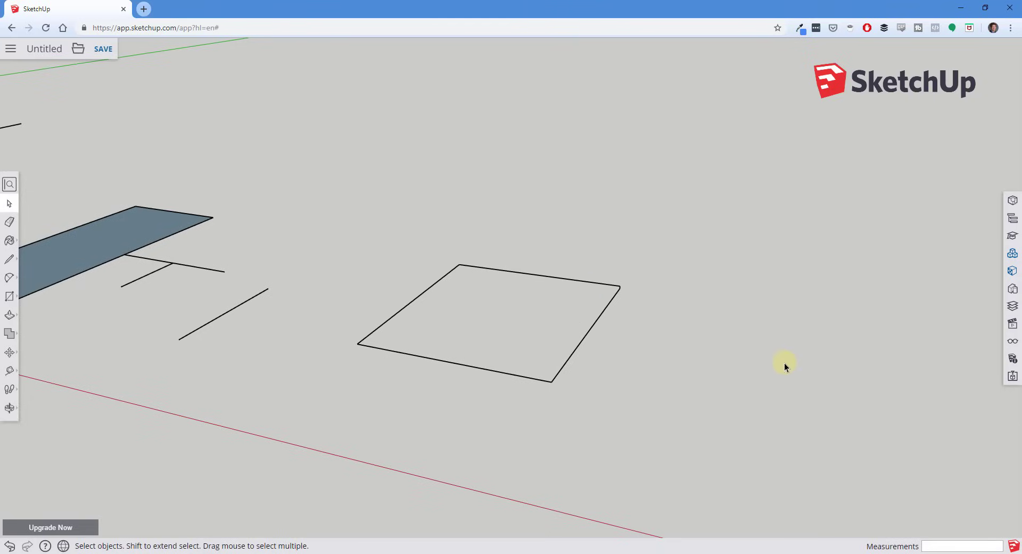
shift+middle_drag(784, 363, 531, 372)
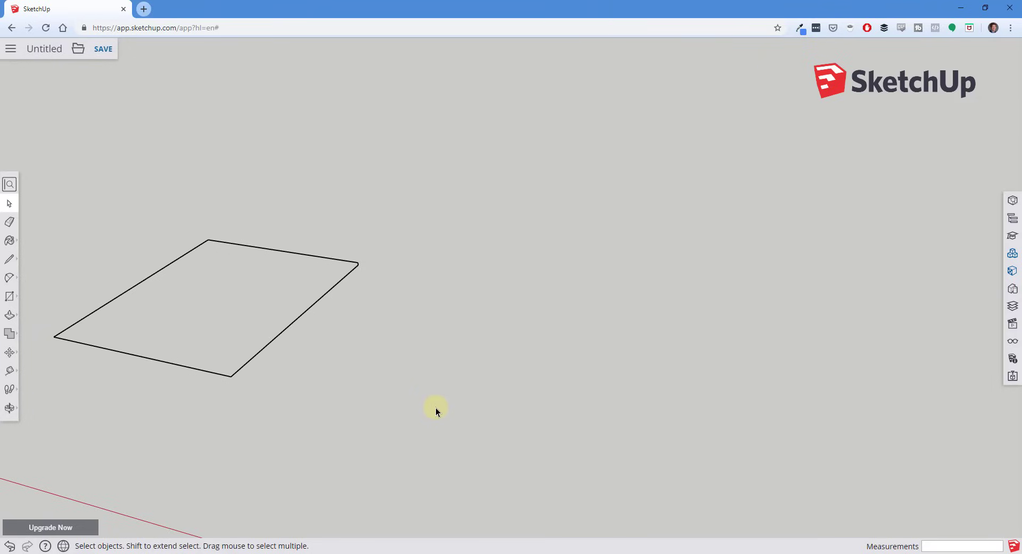
key(l)
click(330, 397)
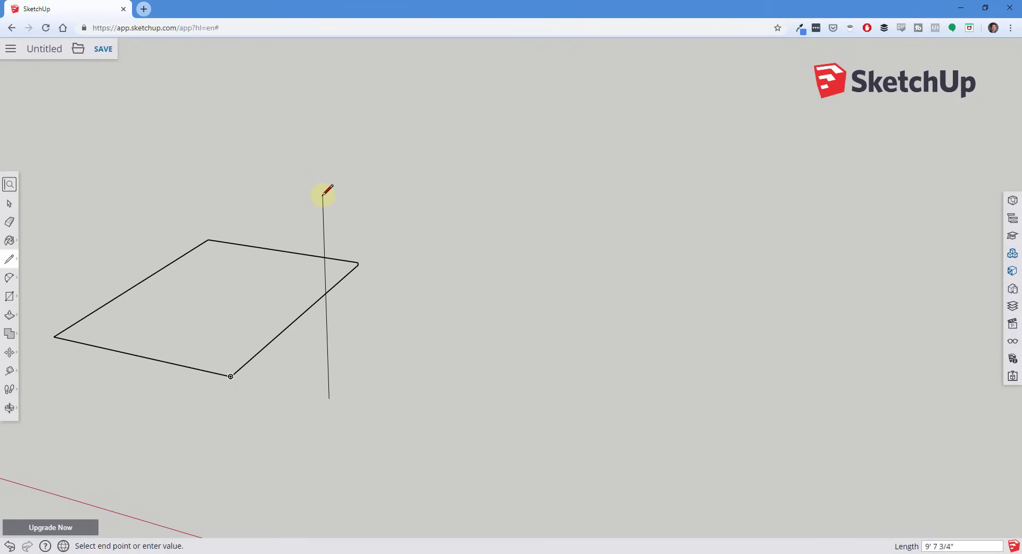
key(Left)
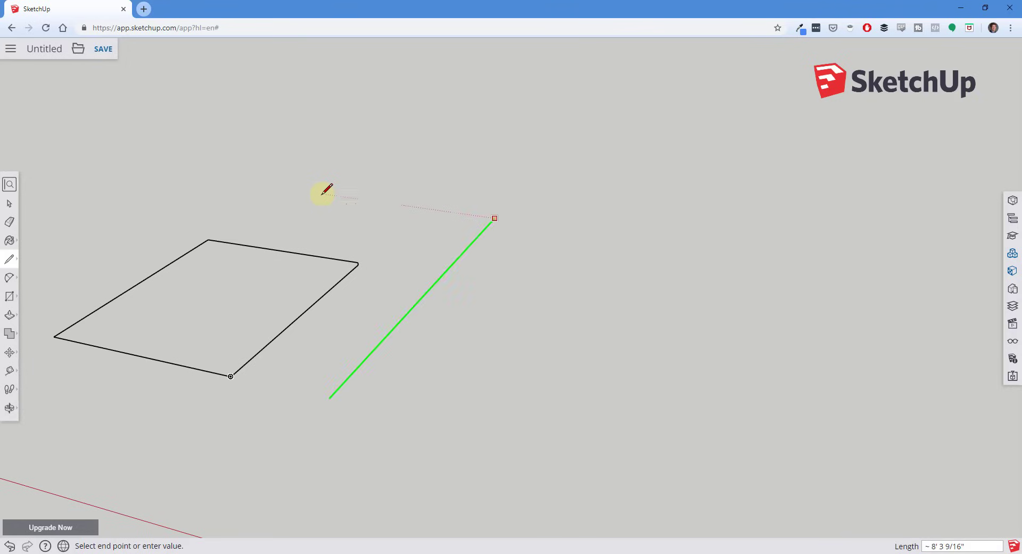
key(Right)
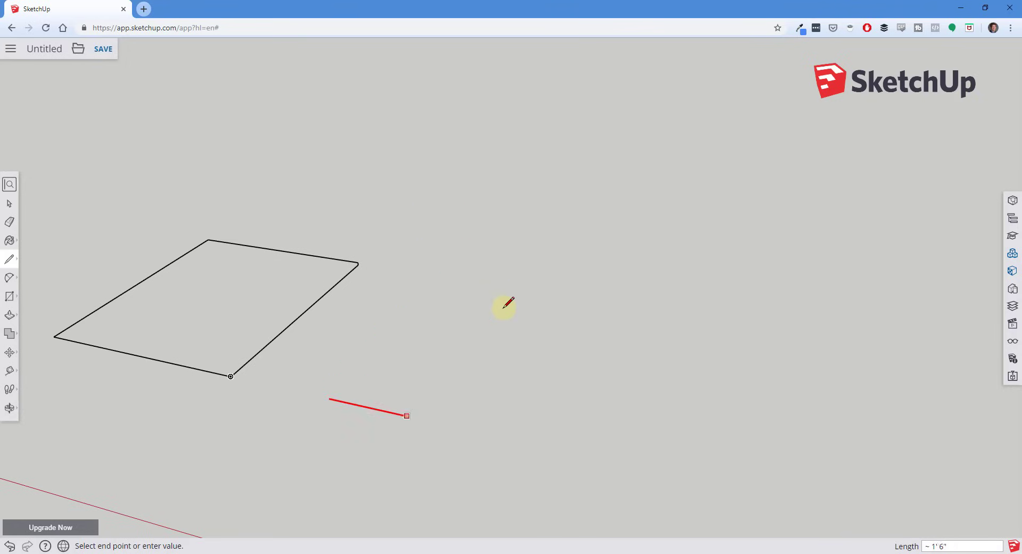
key(Up)
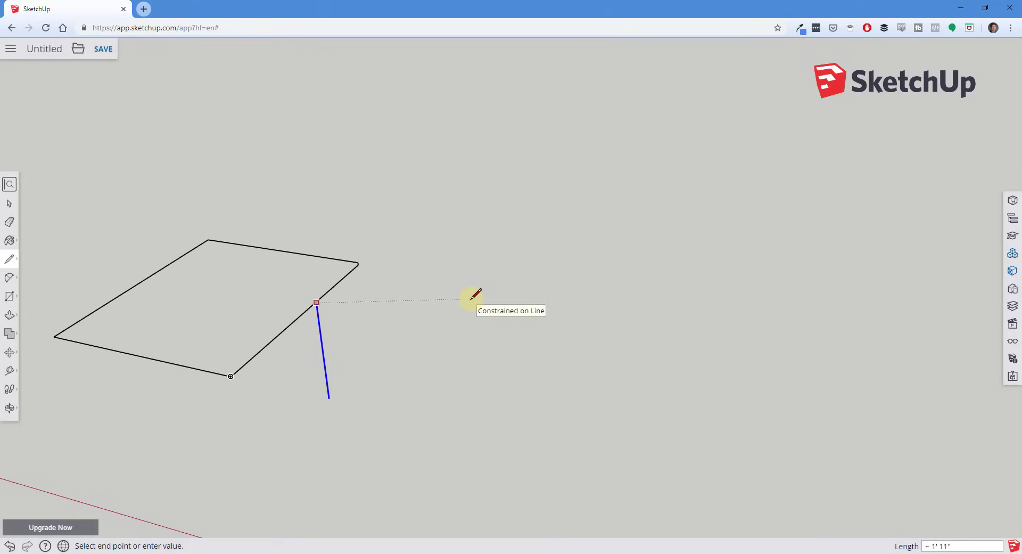
key(space)
Step: Draw two upright rectangles beside the outline: one about 2' 7" by 2' 6" perpendicular to green, one about 3' 8" by 1' 10" perpendicular to red
key(r)
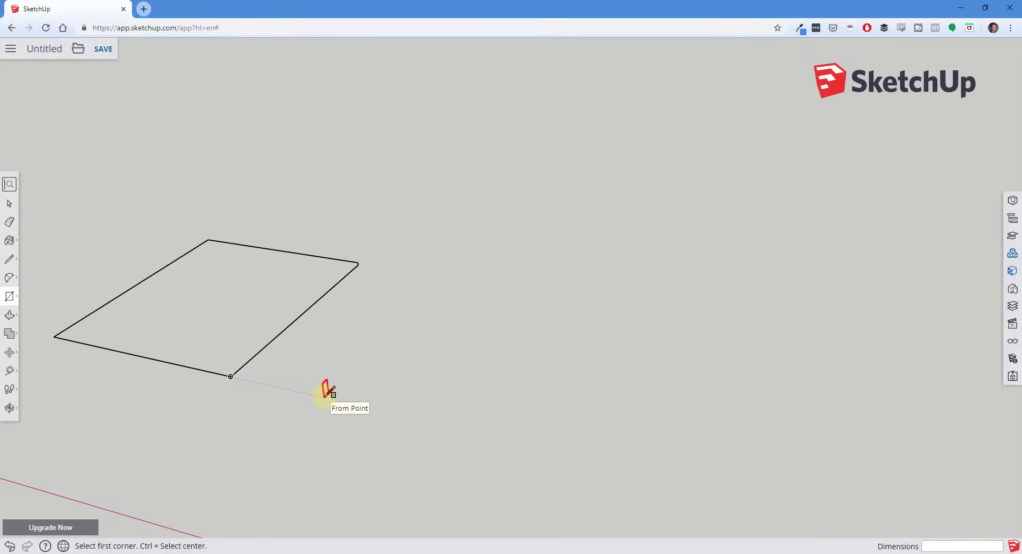
click(325, 397)
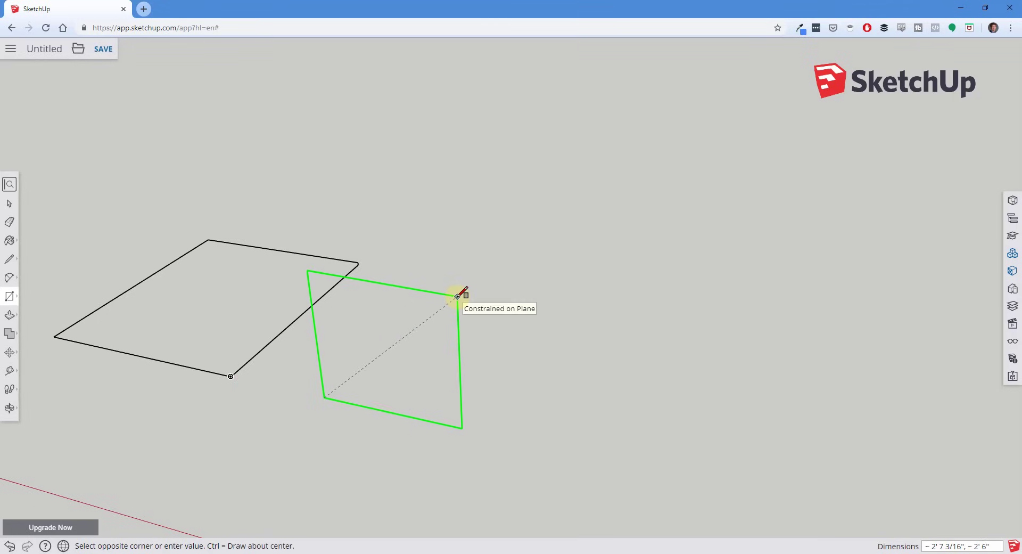
click(457, 295)
middle_drag(579, 326, 435, 429)
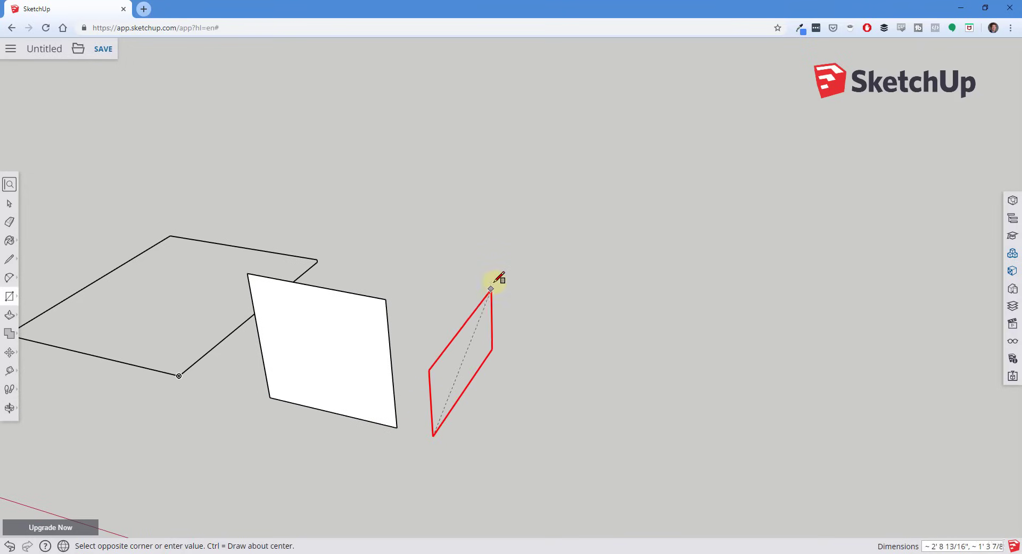
click(508, 244)
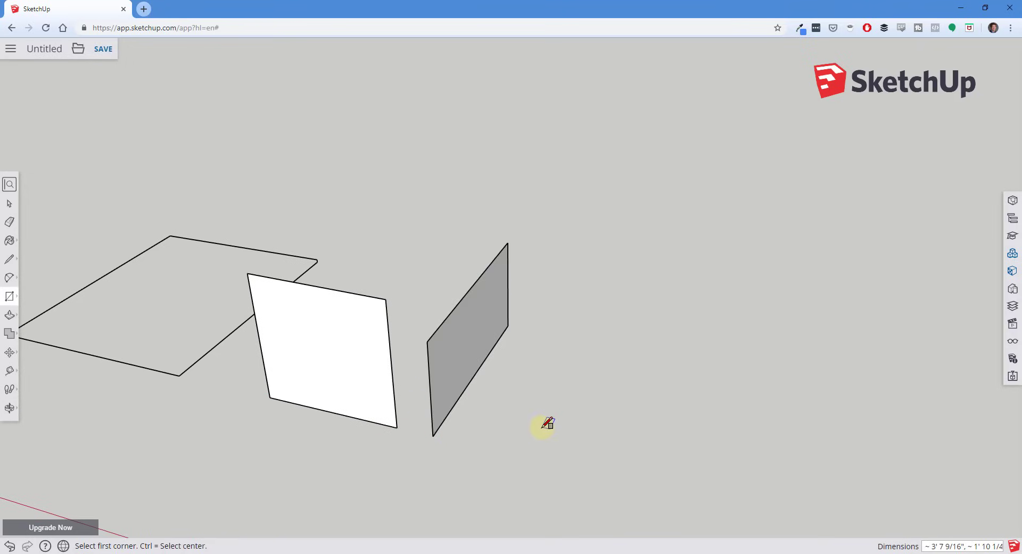
Step: Draw a horizontal rectangle about 2' 4" by 3' beyond the two upright rectangles
click(566, 467)
click(740, 389)
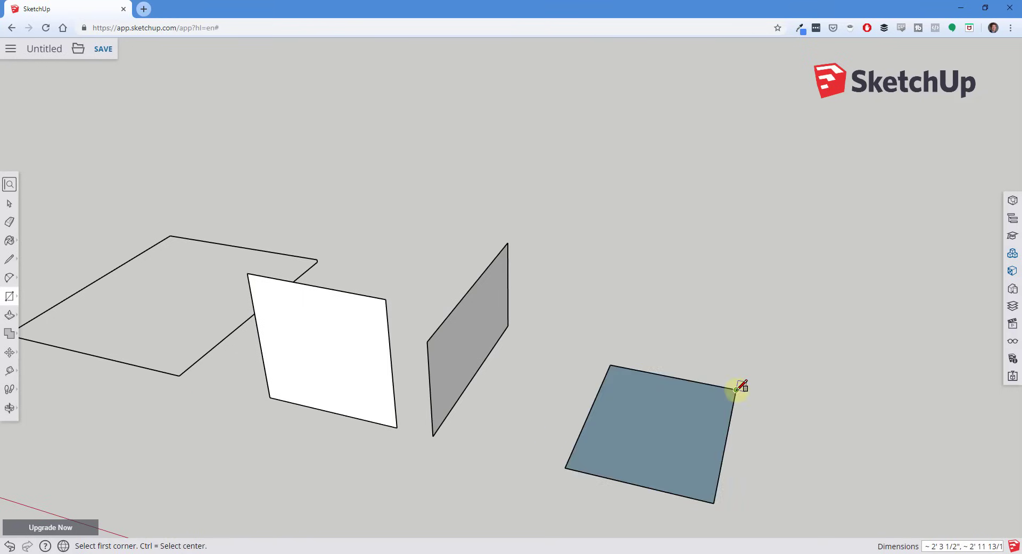
key(space)
Step: Reverse the horizontal rectangle's face so its front side points up, and clear the selection
scroll(698, 404, down, 3)
scroll(692, 399, up, 1)
right_click(651, 375)
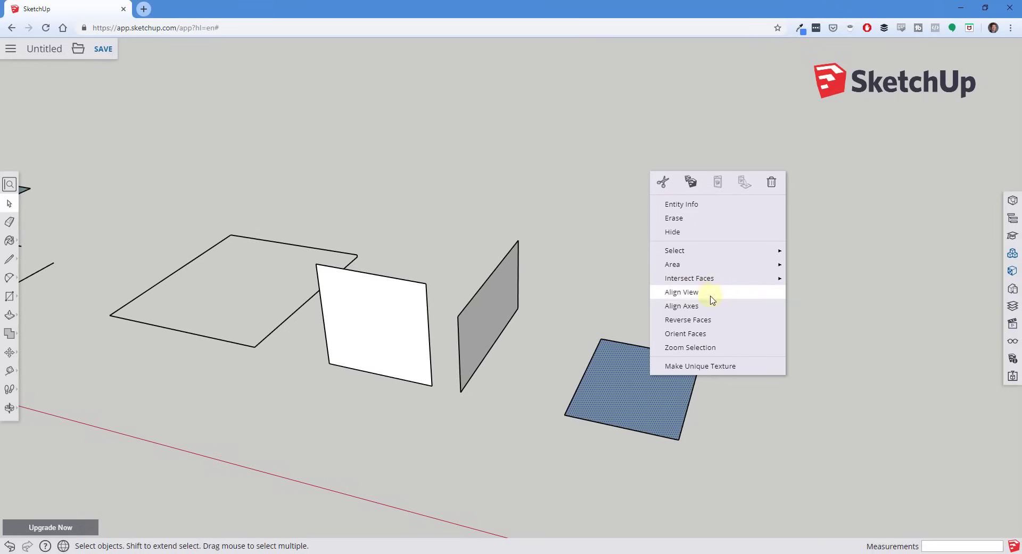
click(704, 322)
scroll(730, 434, up, 3)
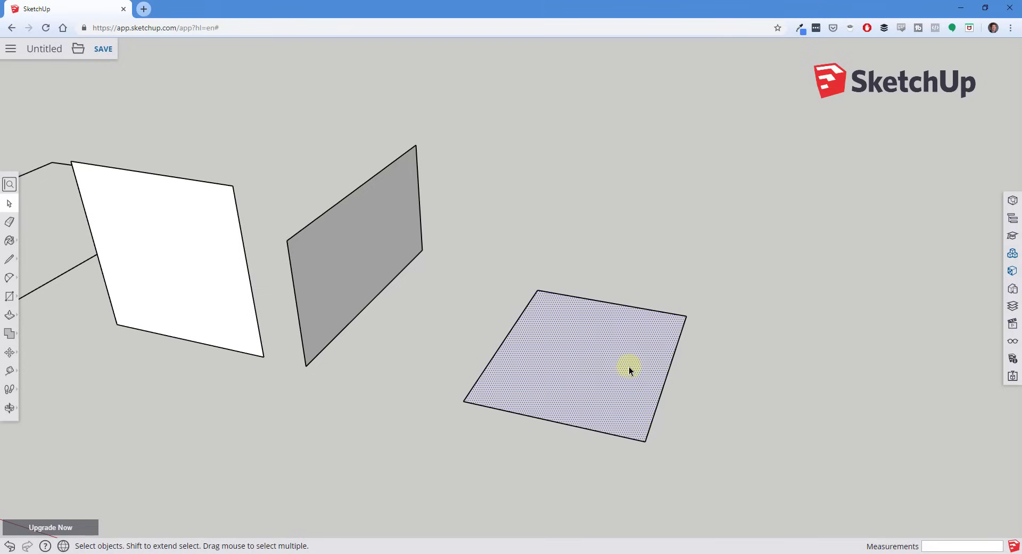
click(745, 382)
scroll(603, 261, down, 3)
scroll(607, 288, up, 3)
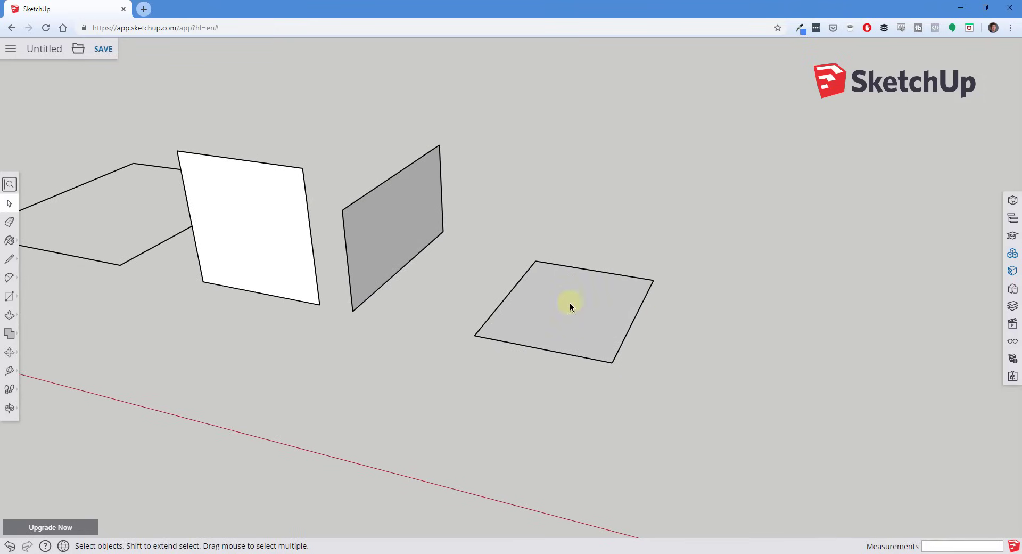
Step: Draw three connected lines between the lower corners of the second upright rectangle, forming a horizontal face about 11 1/8" wide
key(l)
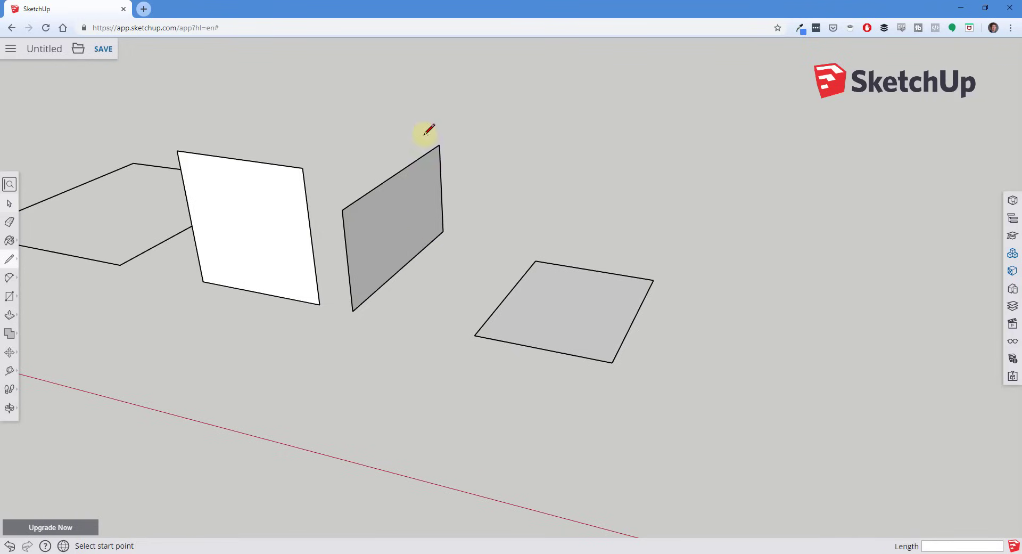
click(443, 231)
click(483, 237)
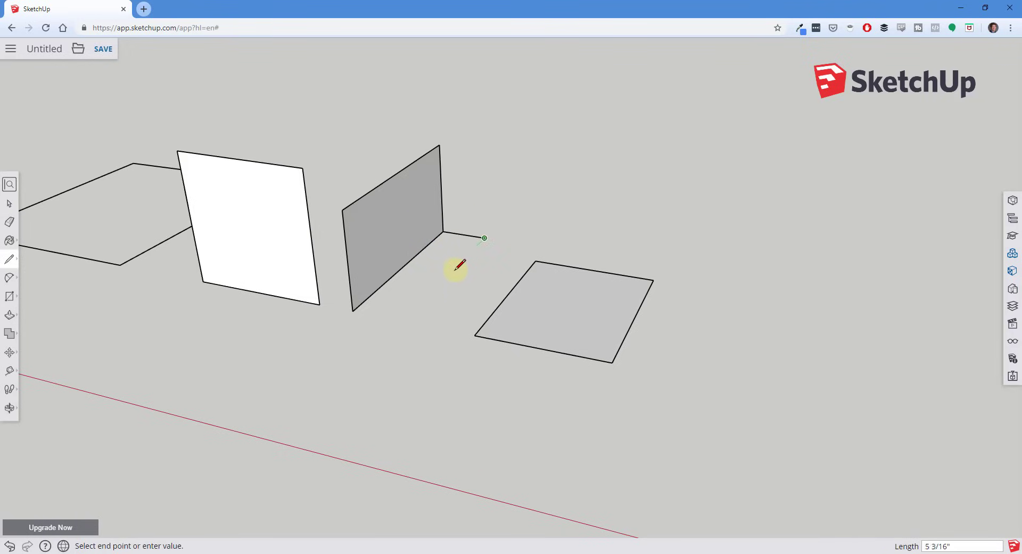
click(401, 320)
click(352, 311)
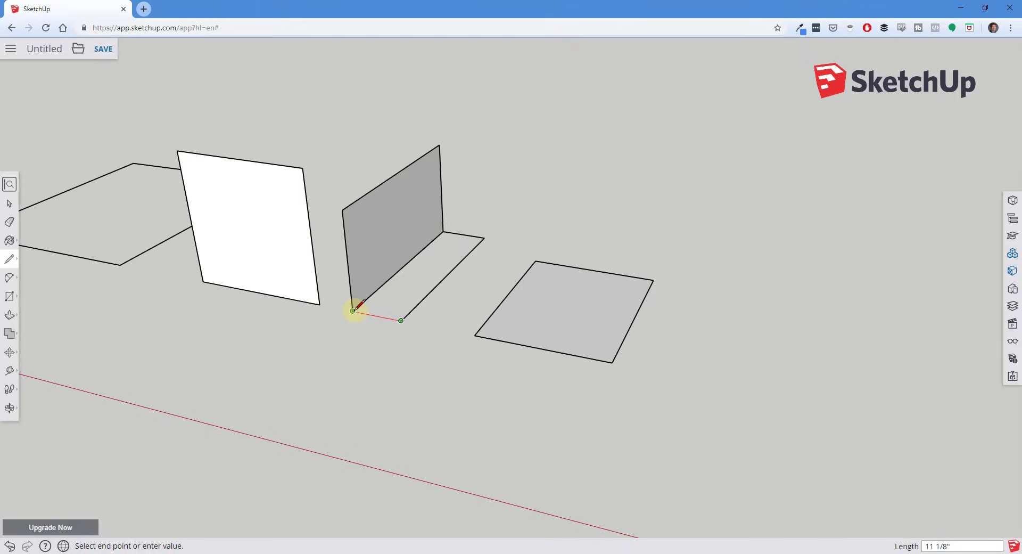
key(space)
Step: Draw a vertical line up from the horizontal face's far outer corner and join it to the upright's top corner, forming an end face
key(l)
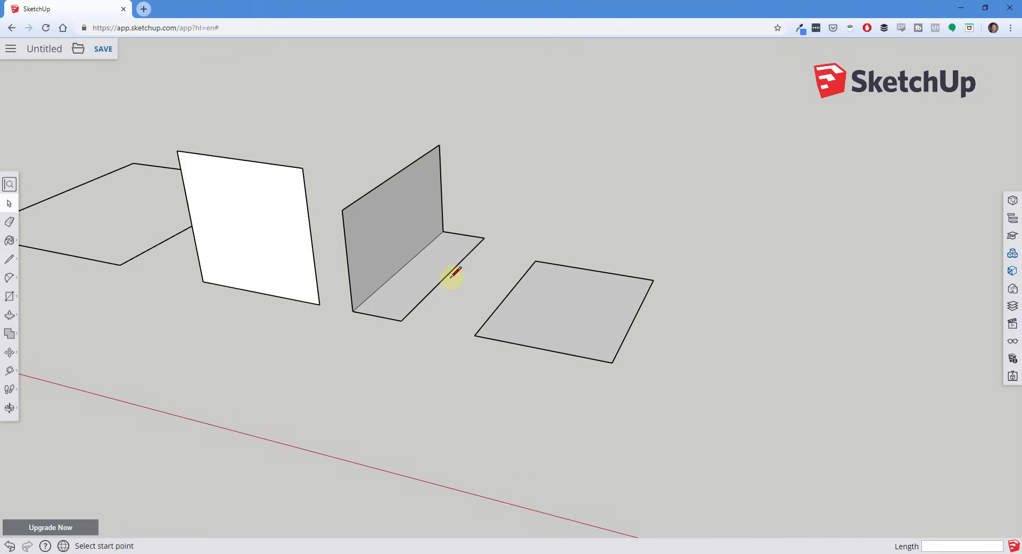
click(484, 238)
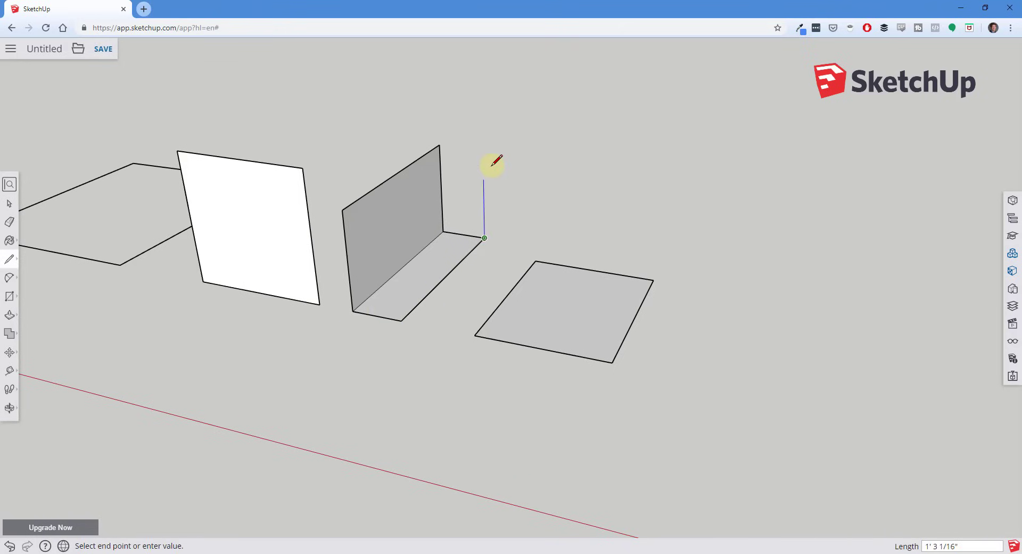
click(439, 144)
click(439, 145)
key(space)
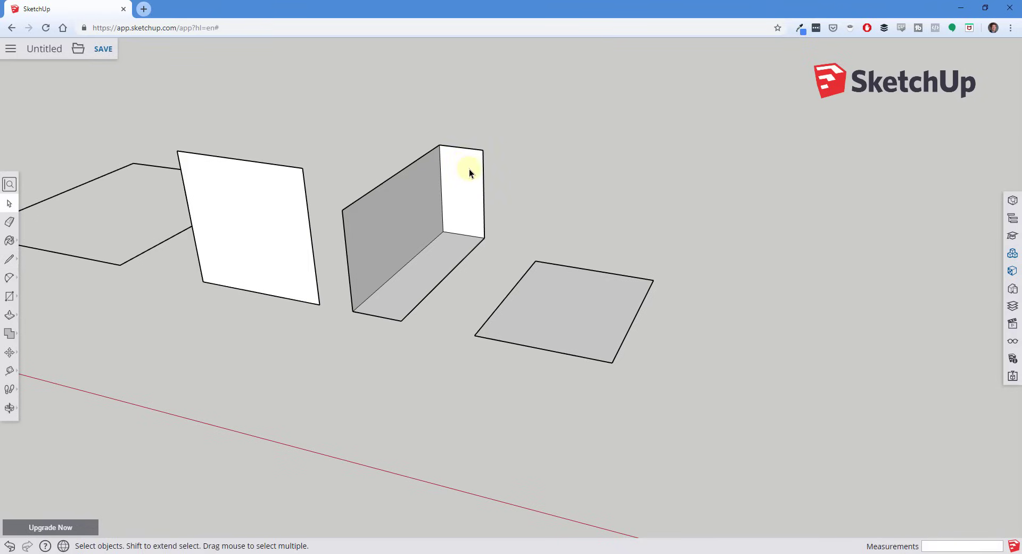
Step: Draw a line along green from the end face's outer top corner, and a line down to the base corner, forming the long outer side
key(l)
click(483, 150)
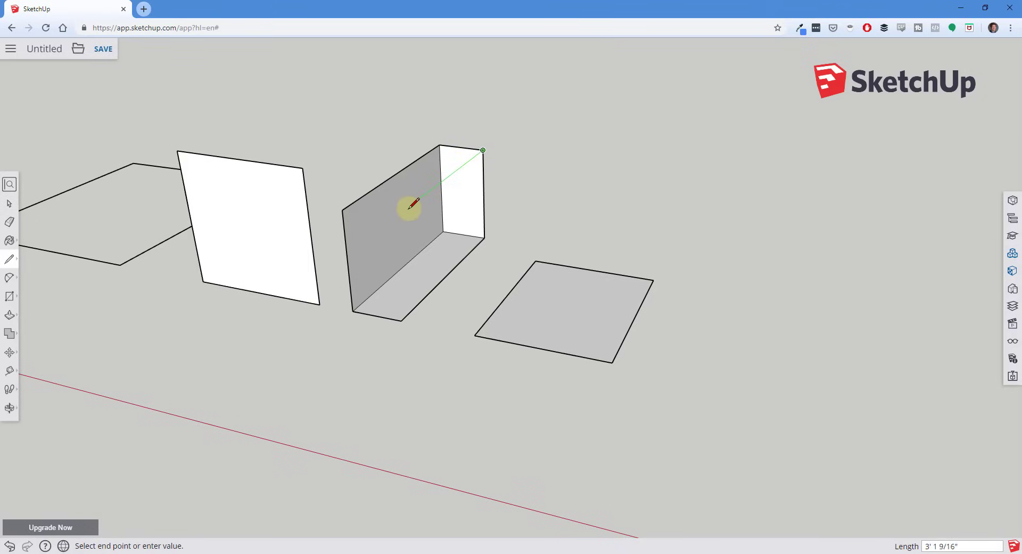
click(401, 320)
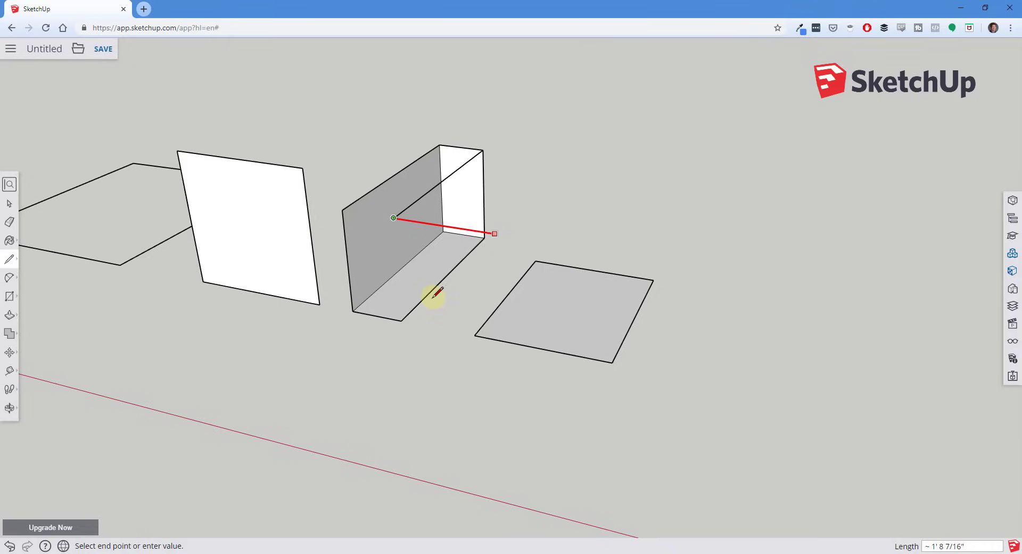
click(401, 319)
key(space)
Step: Draw the last line between the two near top corners, closing the top and near end of the box
key(l)
click(393, 217)
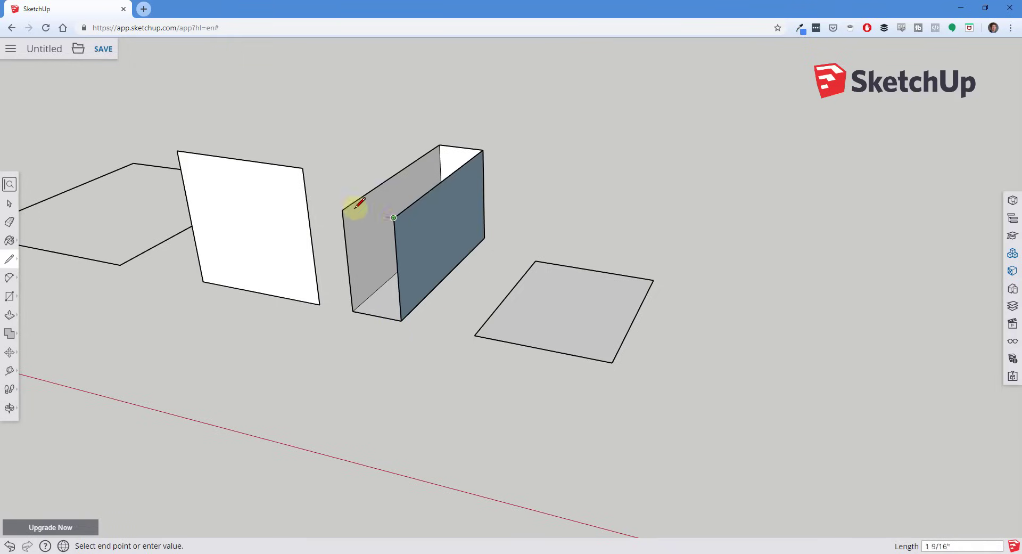
click(343, 210)
key(space)
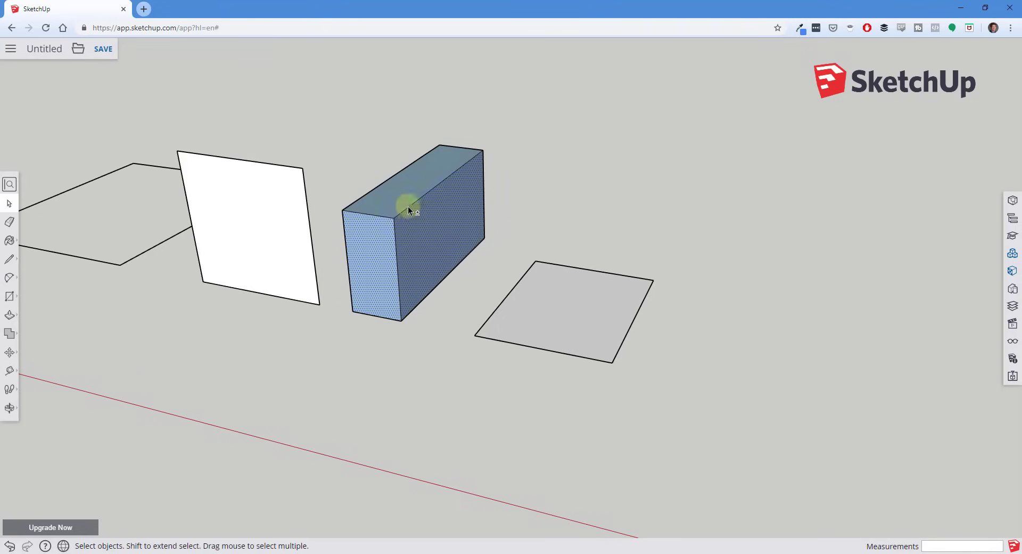
Step: Reverse the selected faces of the closed box so their front sides point outward, and clear the selection
right_click(404, 193)
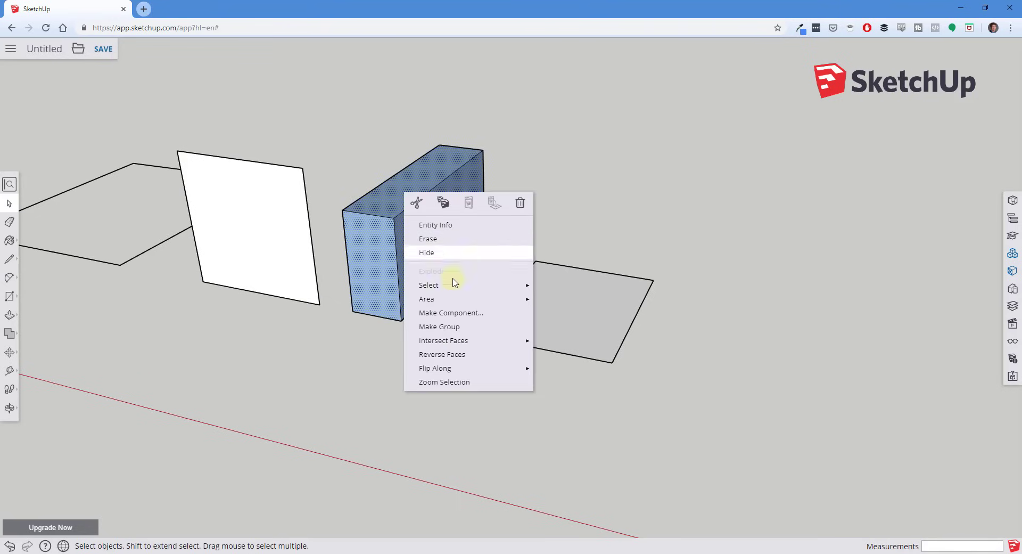
click(446, 354)
middle_drag(315, 229, 820, 251)
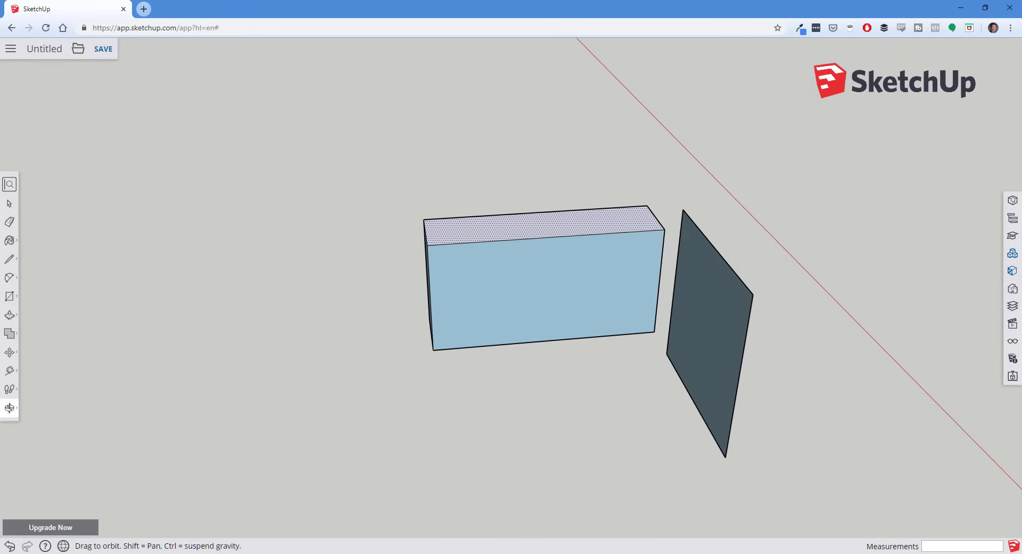
middle_drag(623, 263, 665, 347)
scroll(586, 283, down, 2)
scroll(615, 276, up, 2)
scroll(571, 312, up, 2)
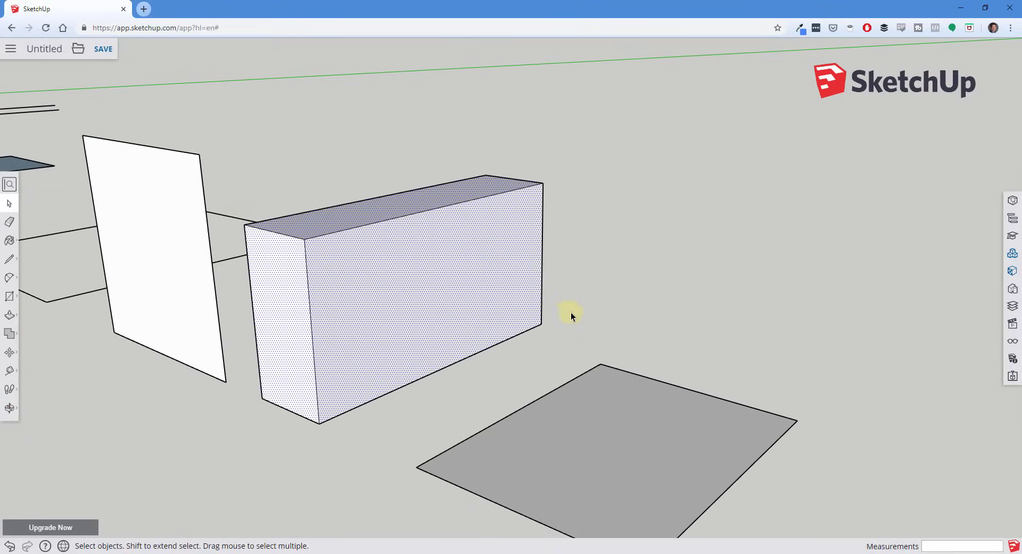
click(609, 283)
Step: Select the box's long side, near end and top faces in turn to check them individually, and clear the selection
middle_drag(387, 339, 392, 306)
click(389, 305)
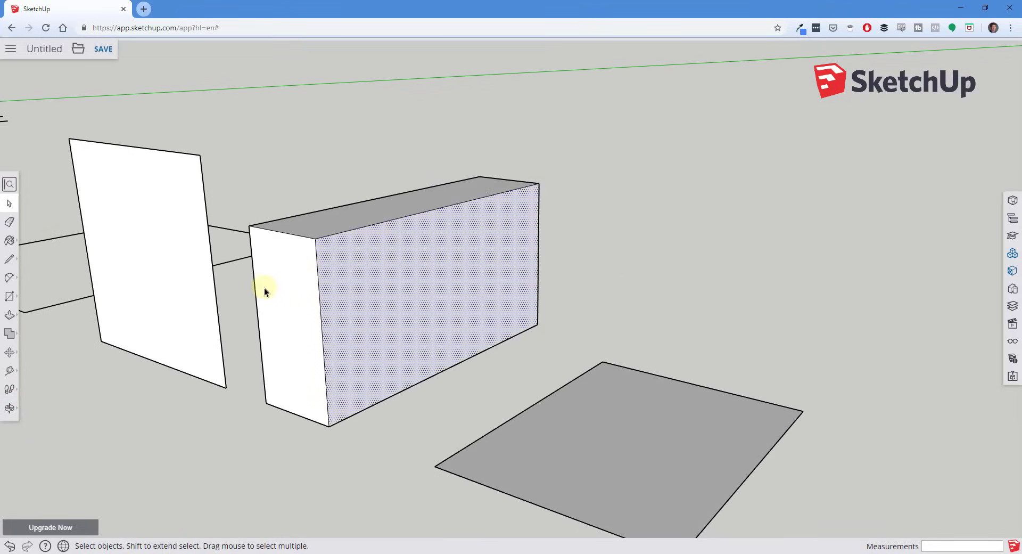
click(274, 289)
click(341, 218)
scroll(479, 269, down, 2)
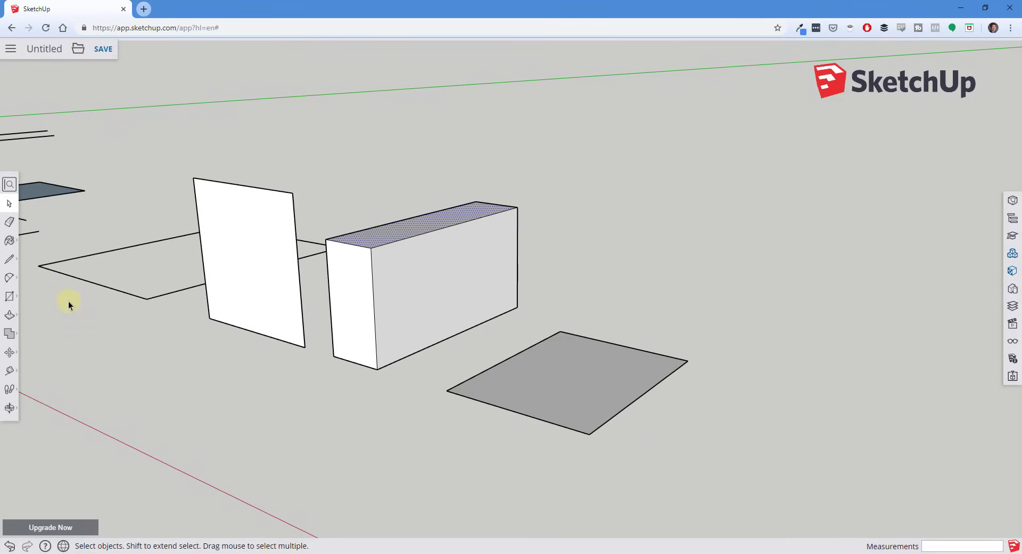
click(225, 417)
click(10, 318)
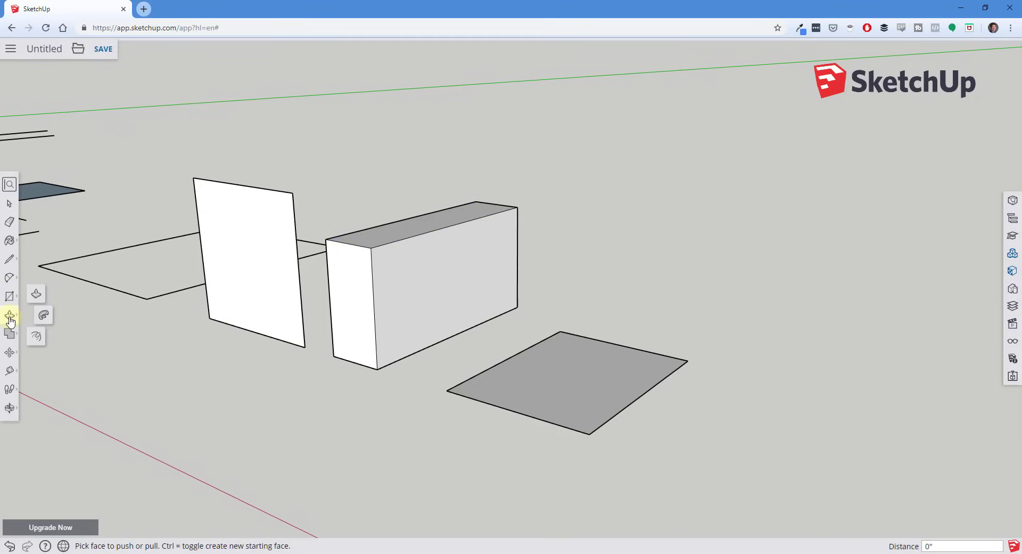
click(36, 293)
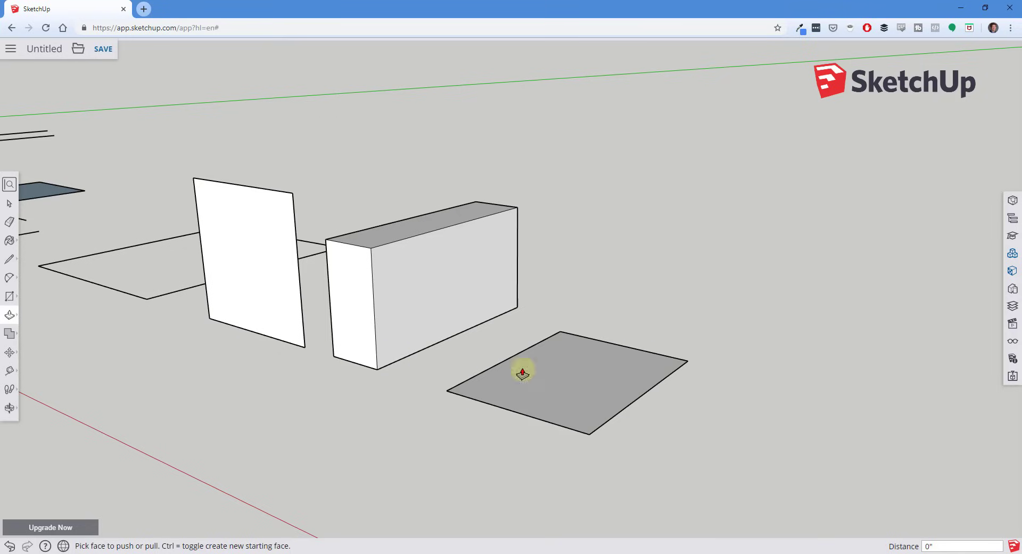
click(554, 384)
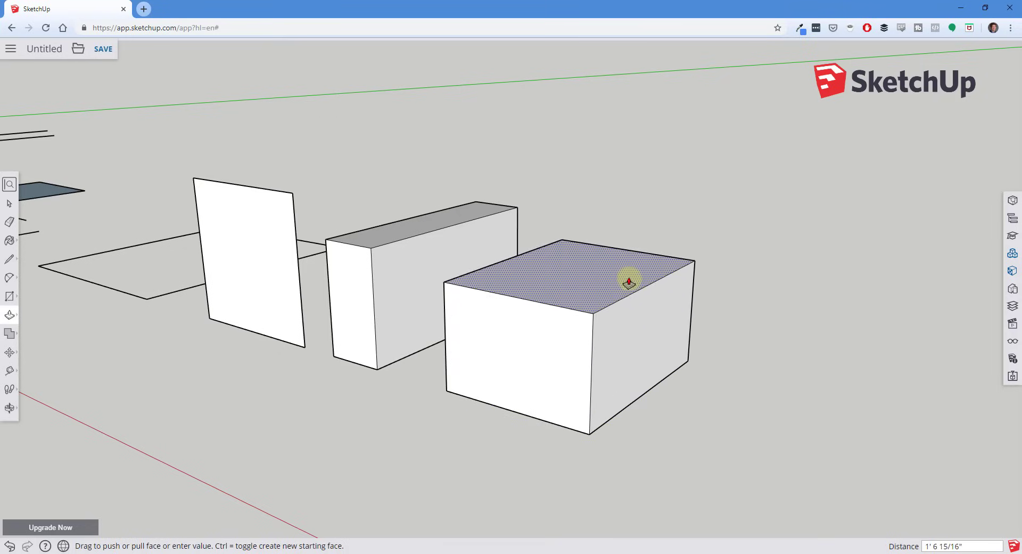
key(space)
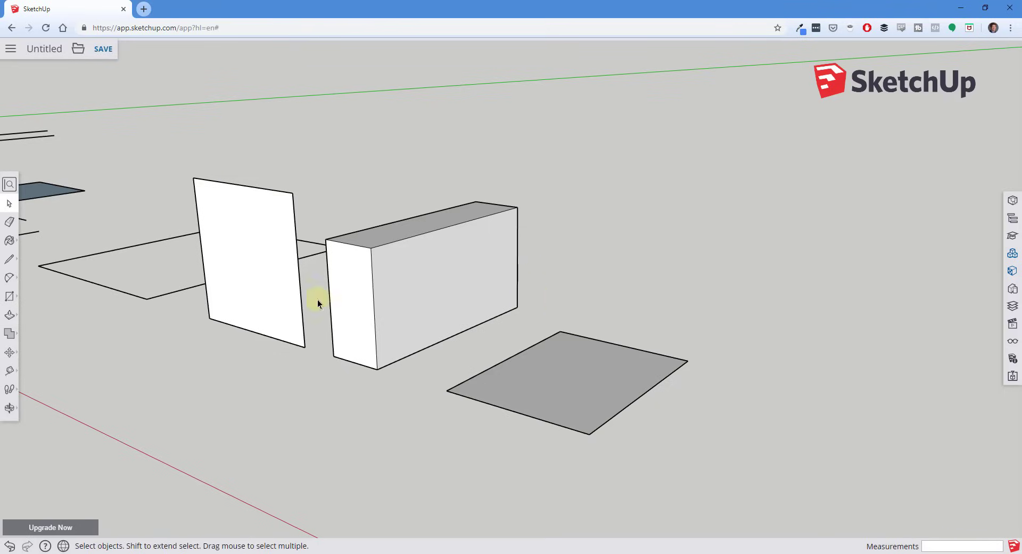
Step: Push/Pull the horizontal rectangle upward about 1' 8 3/16" into a solid box
click(9, 317)
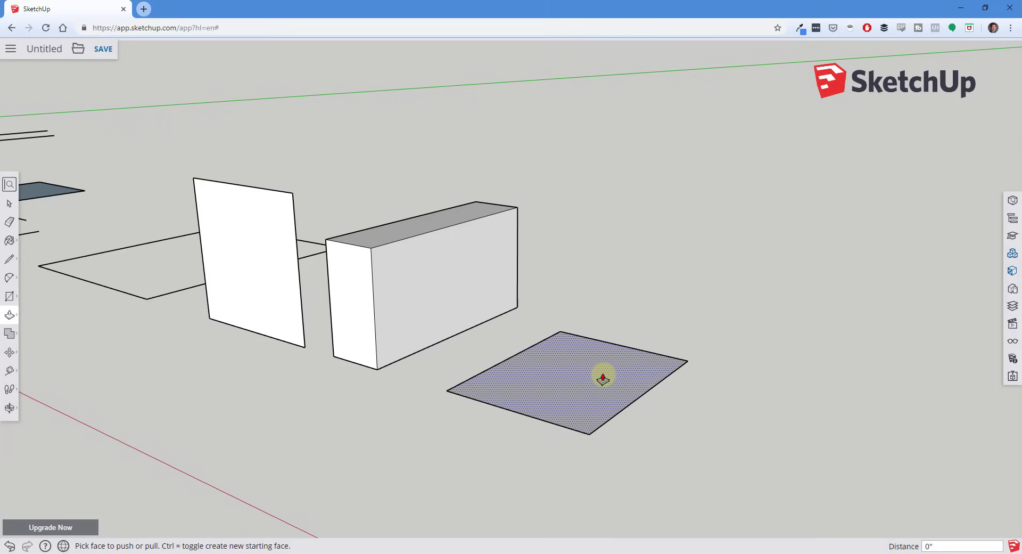
click(603, 378)
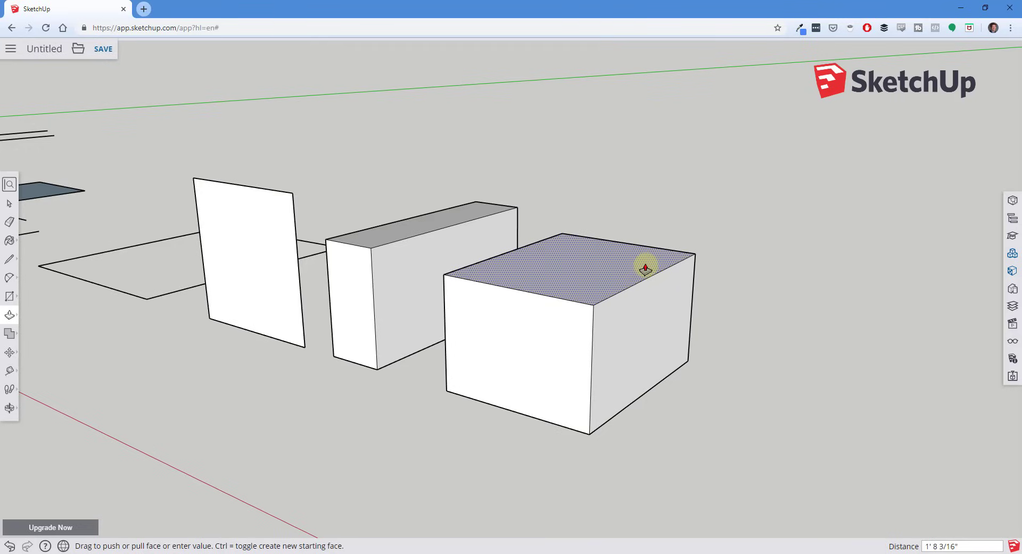
click(645, 267)
key(space)
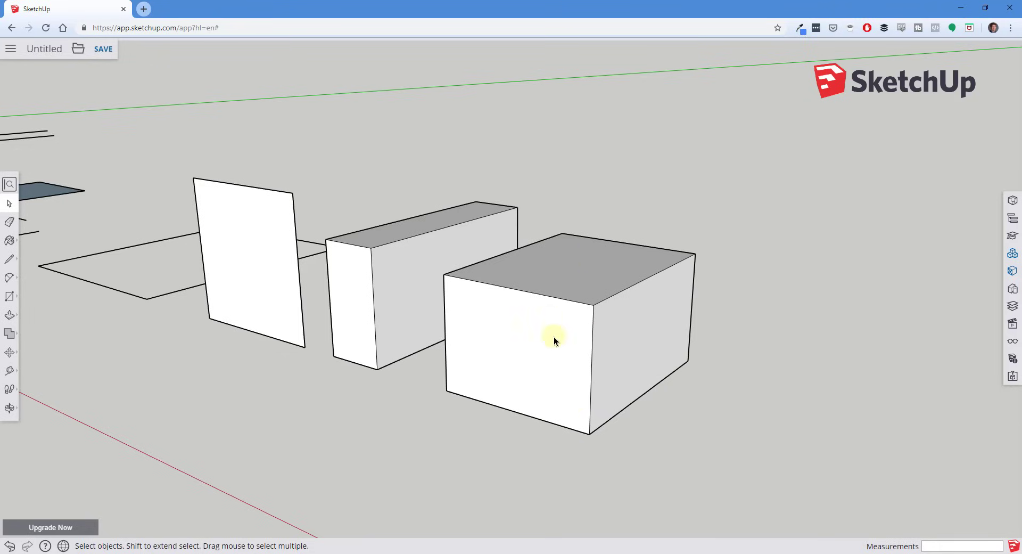
Step: Draw an arc tangent to the top and side edges across the upper outer corner of the new box's front face
middle_drag(553, 337, 590, 308)
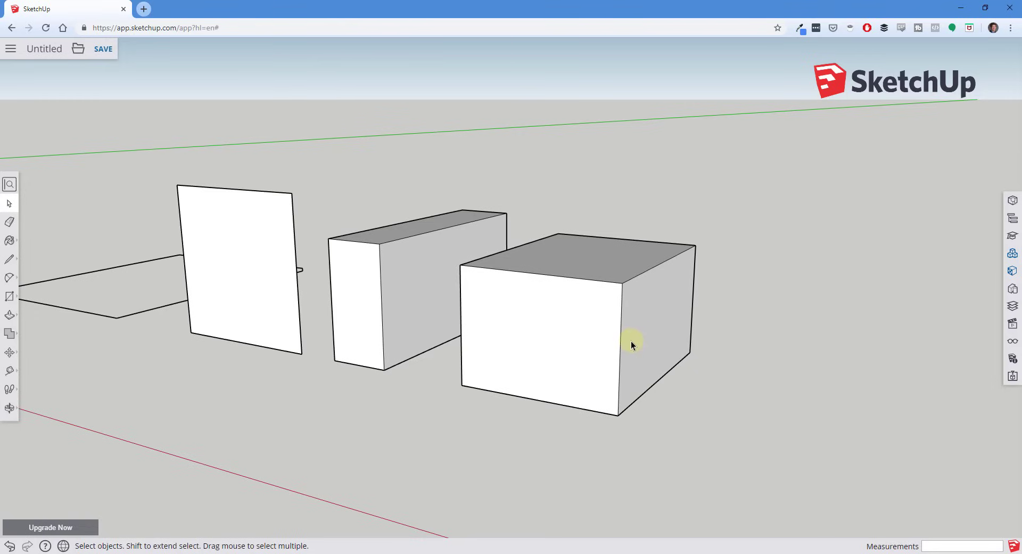
scroll(631, 344, up, 1)
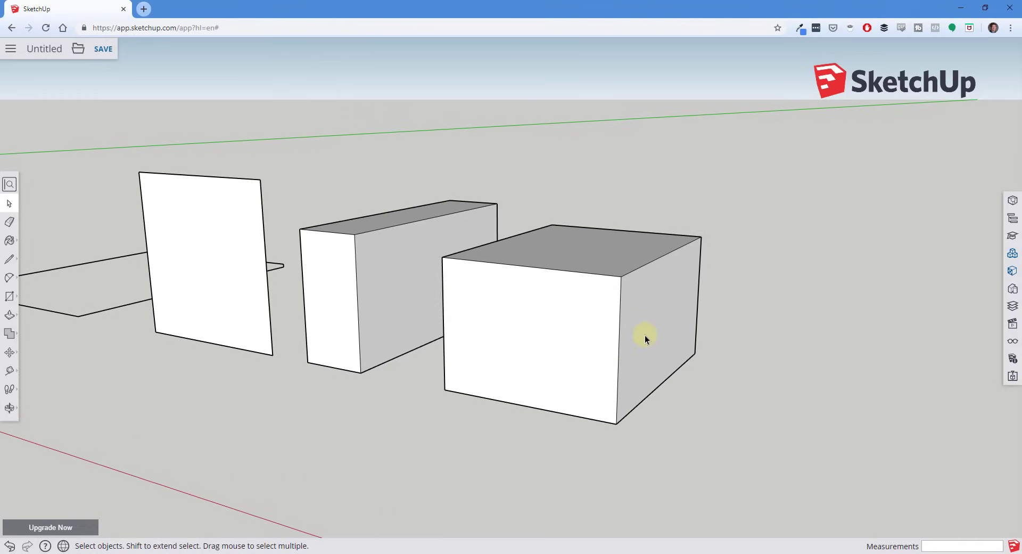
middle_drag(592, 337, 583, 319)
key(c)
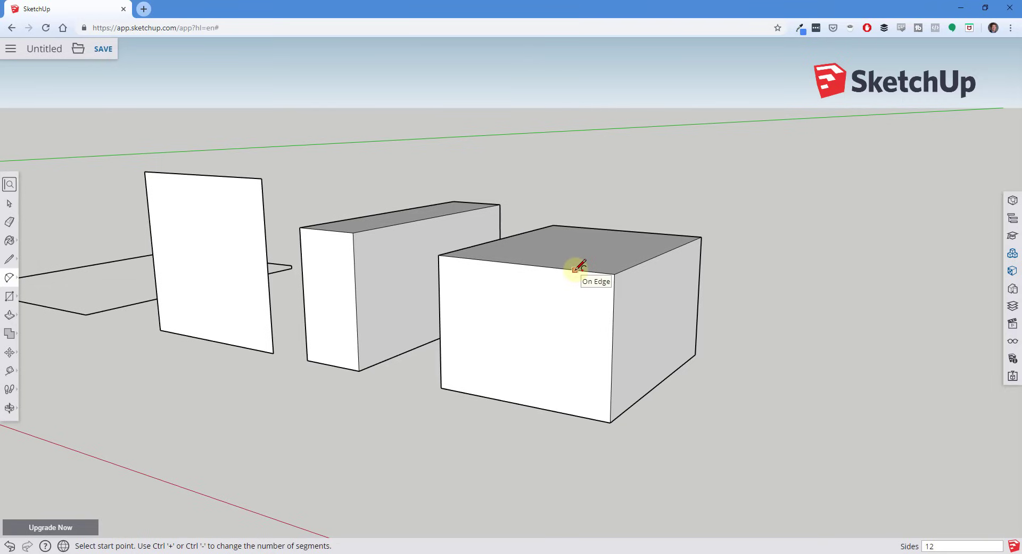
click(575, 270)
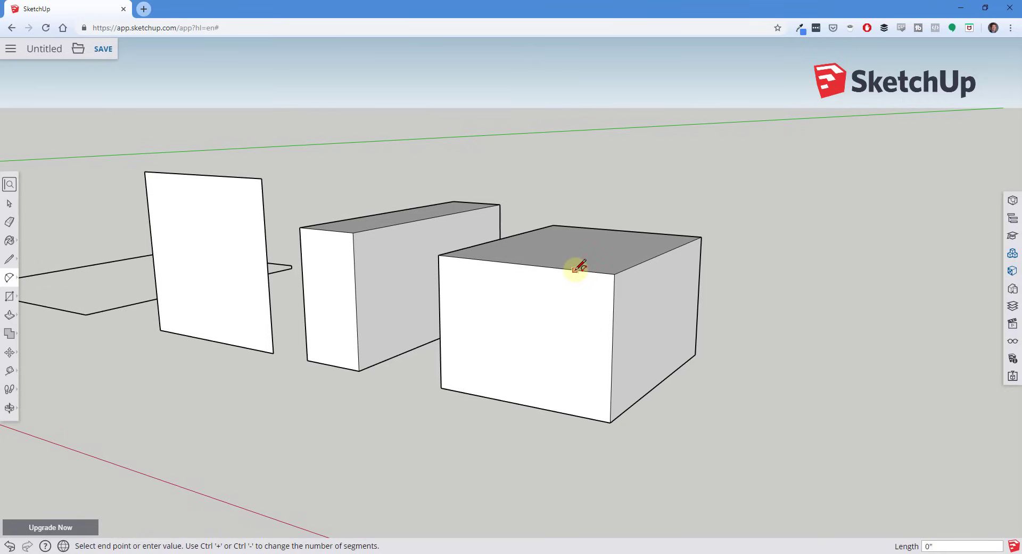
click(613, 315)
click(616, 313)
key(space)
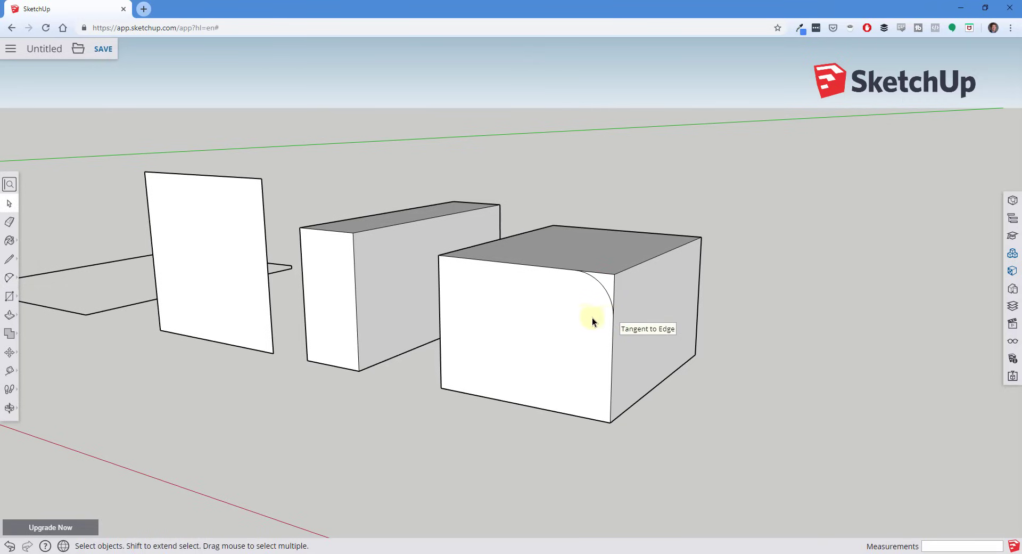
Step: Select the large front face and the small corner face outside the arc alternately to examine how the arc divides them
click(585, 315)
click(604, 281)
click(565, 309)
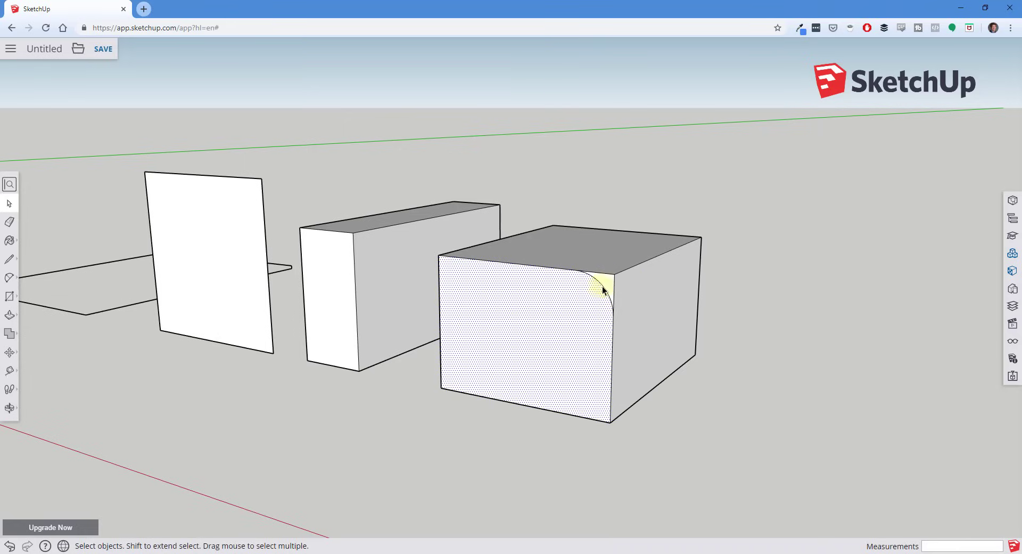
click(604, 286)
click(565, 314)
click(607, 279)
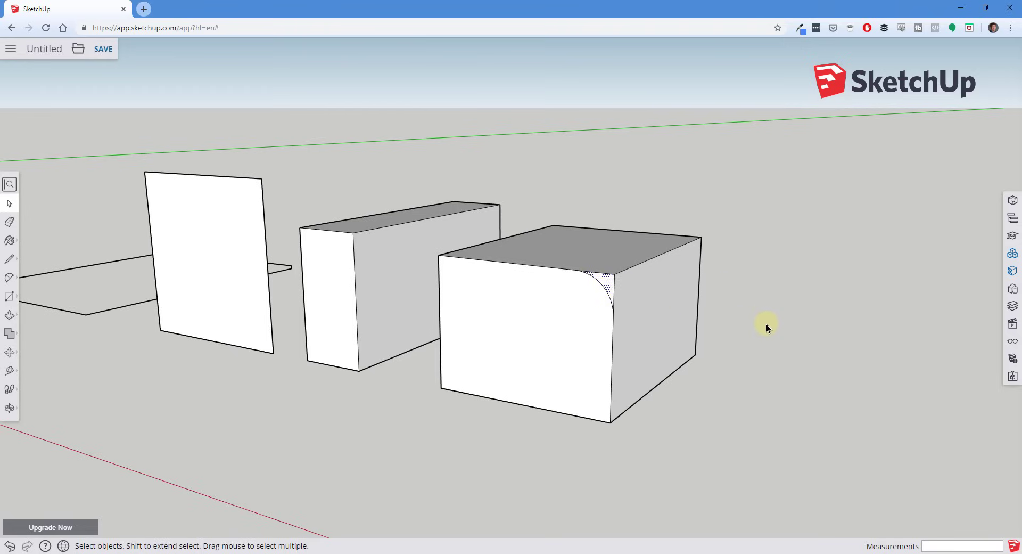
Step: Push the small corner face back through the box's full depth, about 2' 11 13/16", to round the long upper edge
key(p)
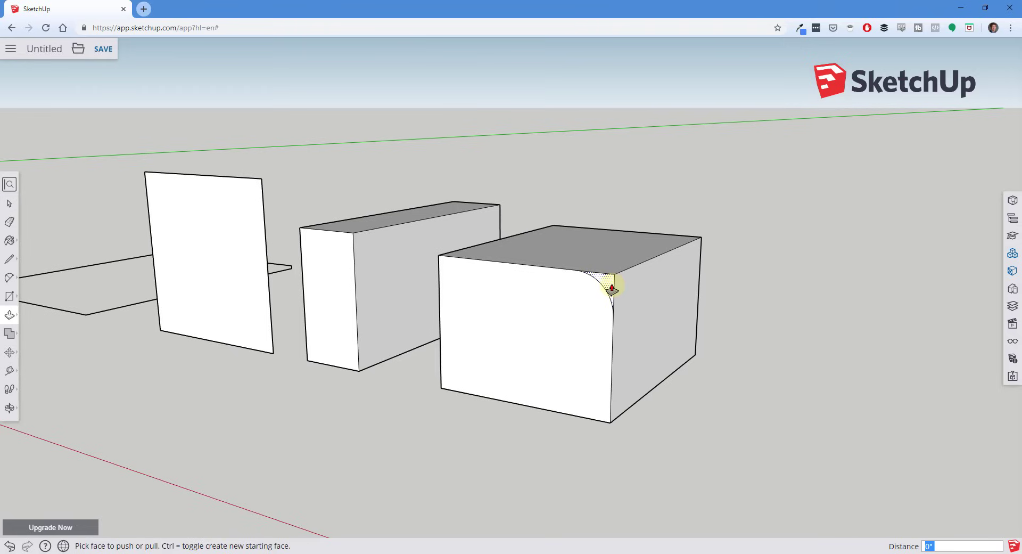
click(607, 289)
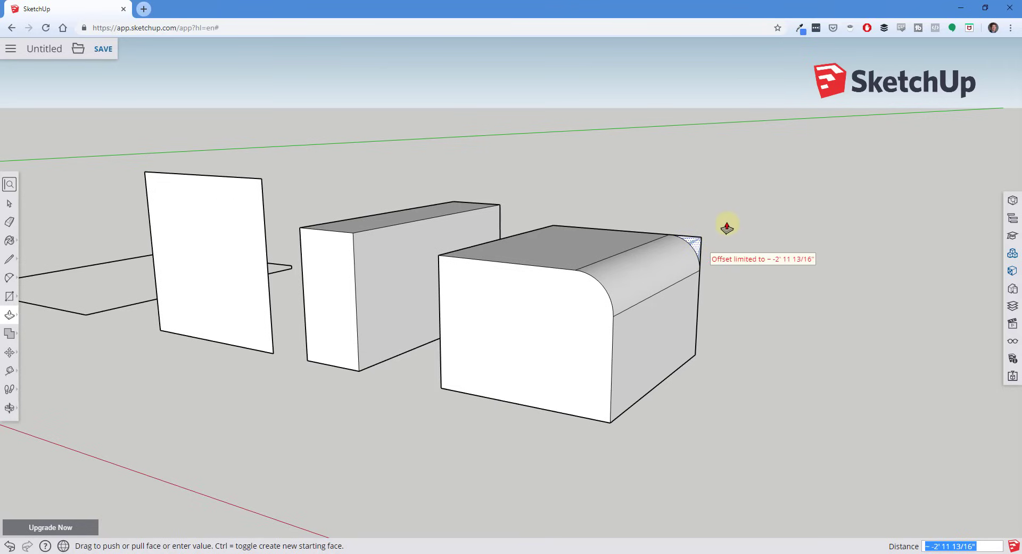
middle_drag(648, 233, 610, 322)
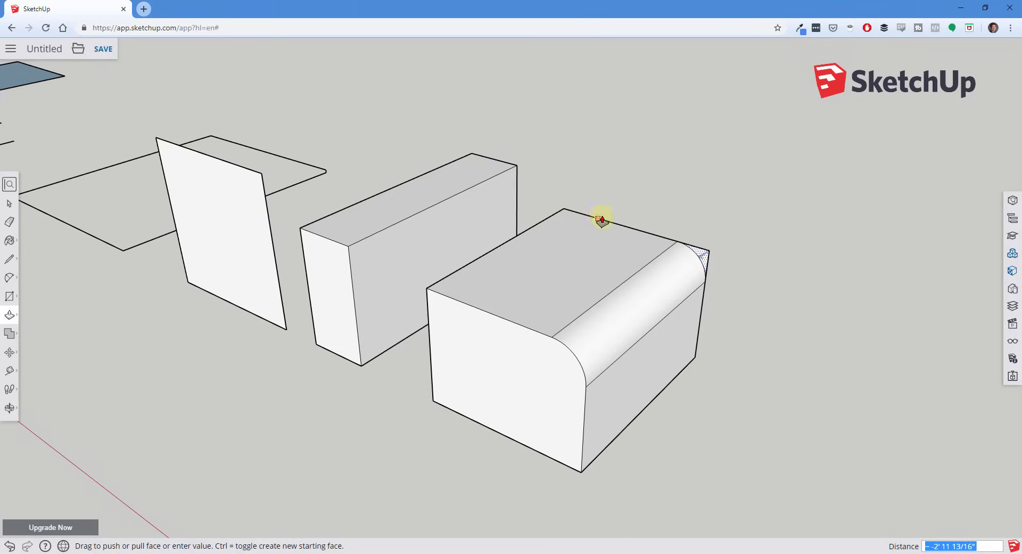
click(663, 240)
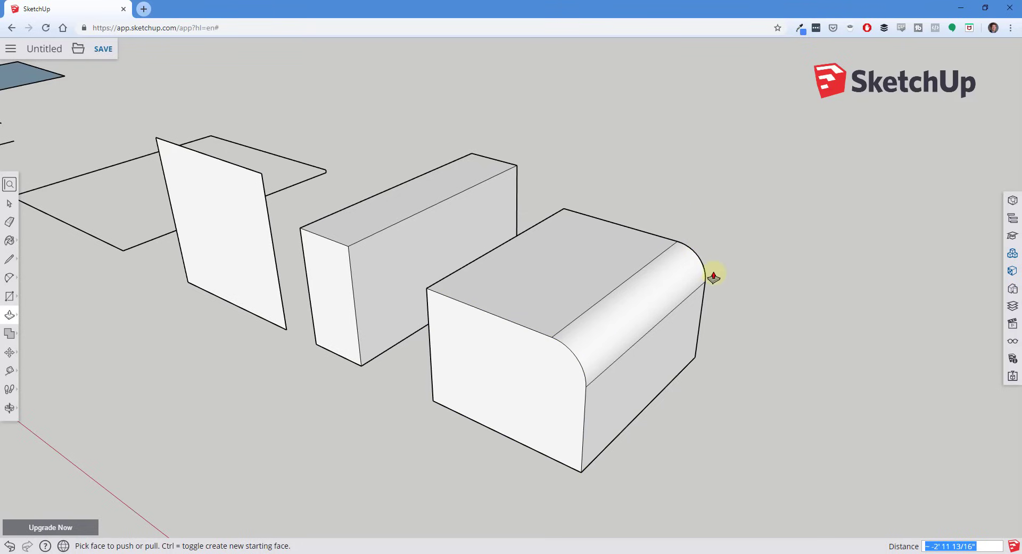
middle_drag(645, 354, 726, 239)
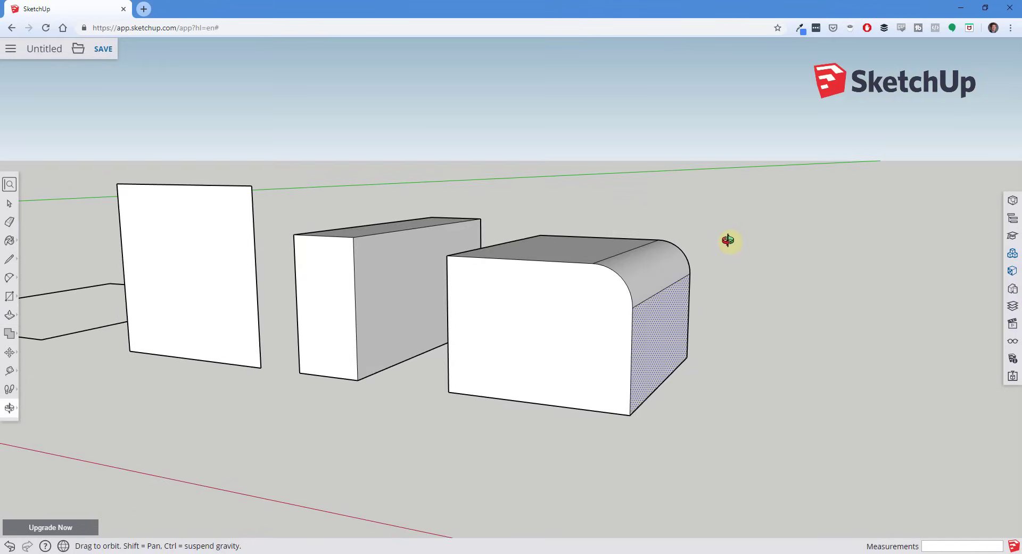
scroll(635, 347, up, 2)
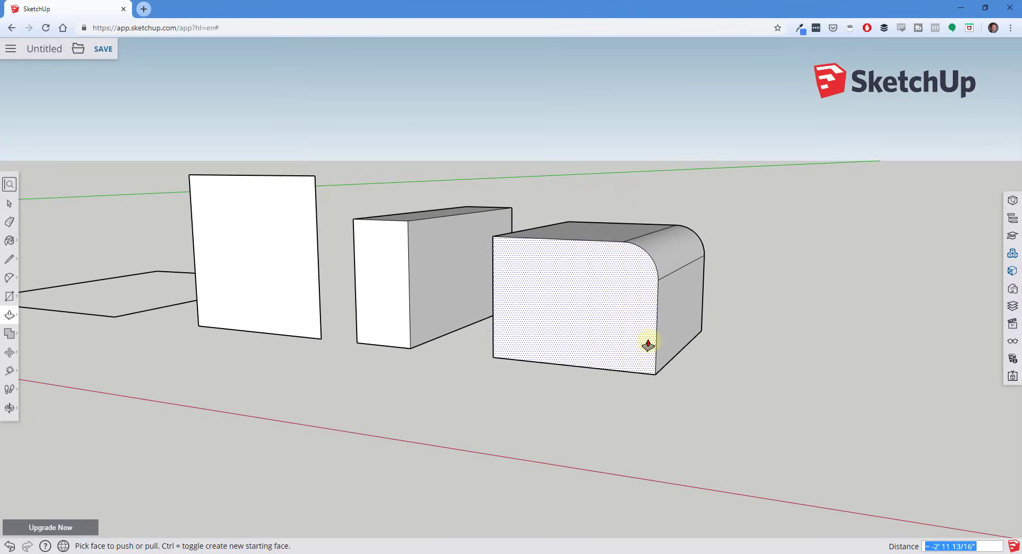
Step: Draw a diagonal line across the front face's lower outer corner and push the cut-off triangle back about 2' 11 13/16" through the box
key(l)
click(656, 344)
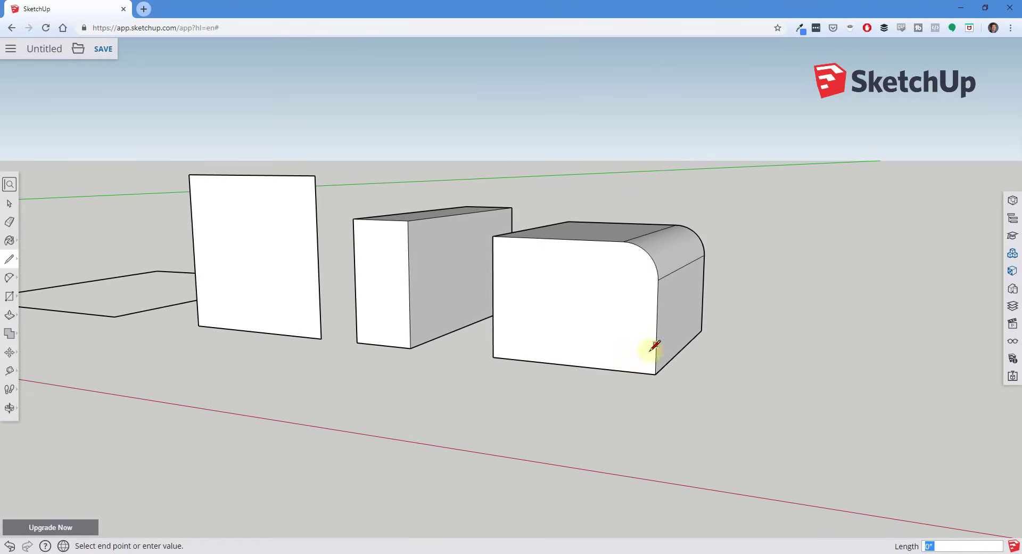
click(626, 370)
key(space)
key(p)
click(644, 362)
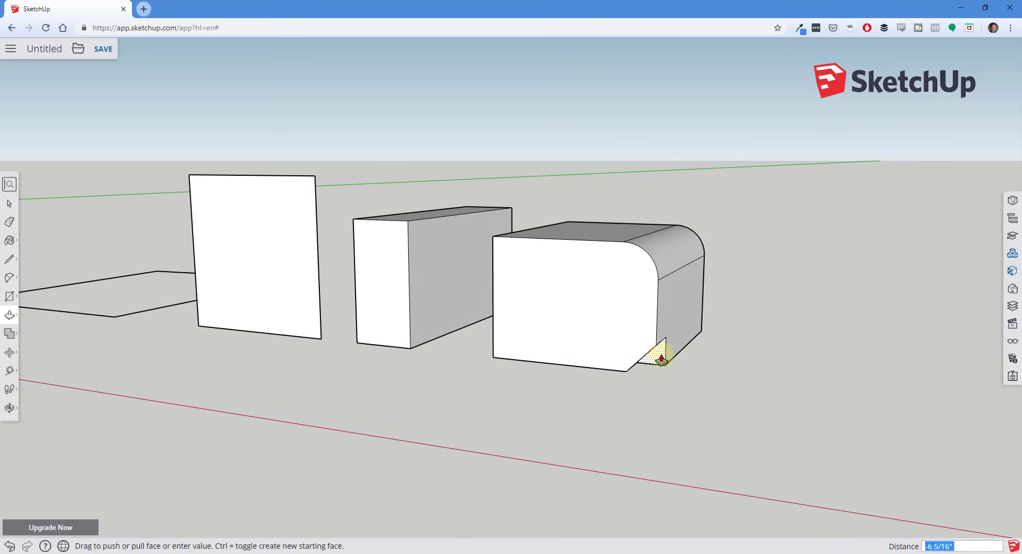
click(696, 328)
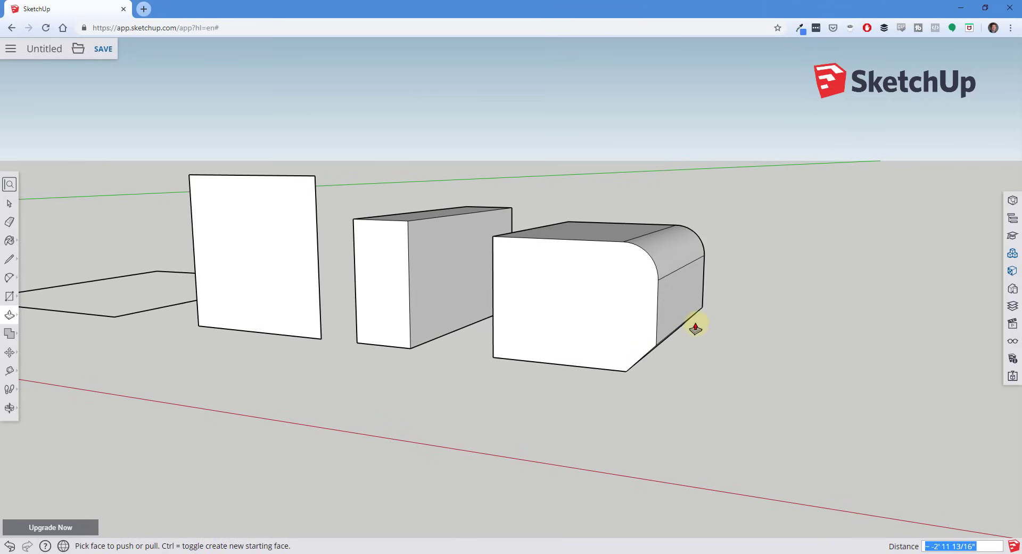
key(space)
Step: Draw a small circle near the upper inner corner of the rounded box's front face
middle_drag(669, 335, 564, 268)
key(c)
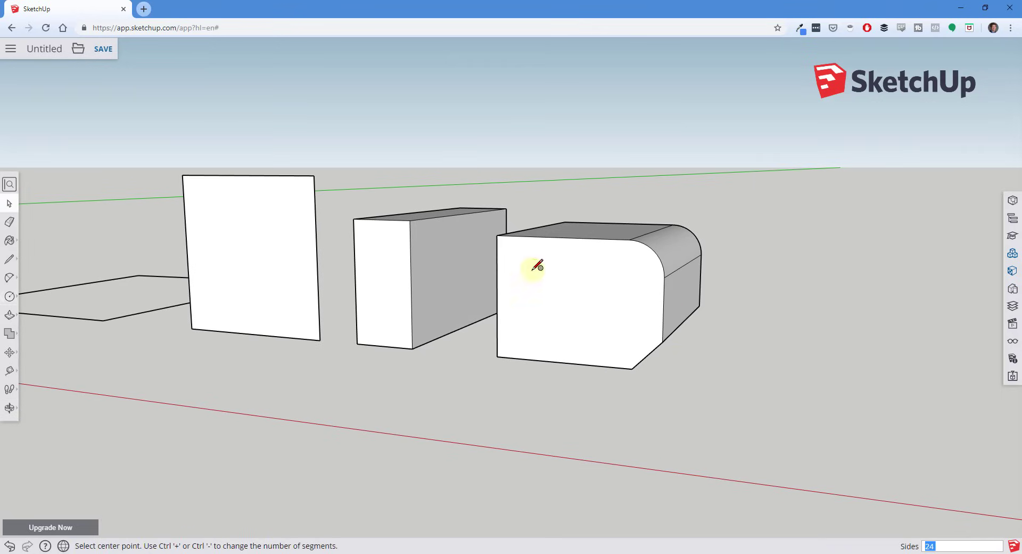
click(536, 265)
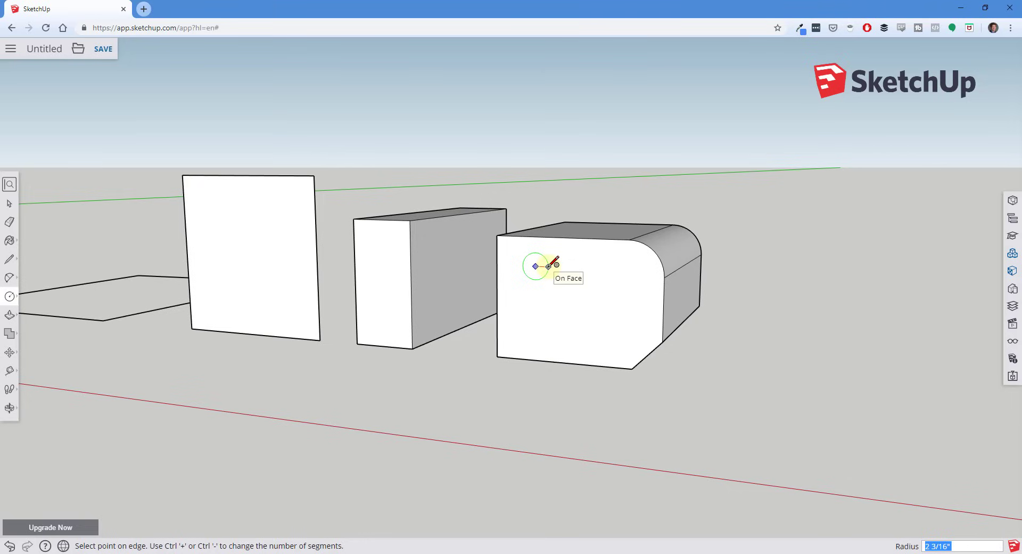
key(Escape)
click(550, 264)
key(space)
Step: Push the circular face through the box's full depth, about 2' 11 13/16", to cut a round through-hole, and inspect it from behind
middle_drag(567, 280, 577, 330)
key(p)
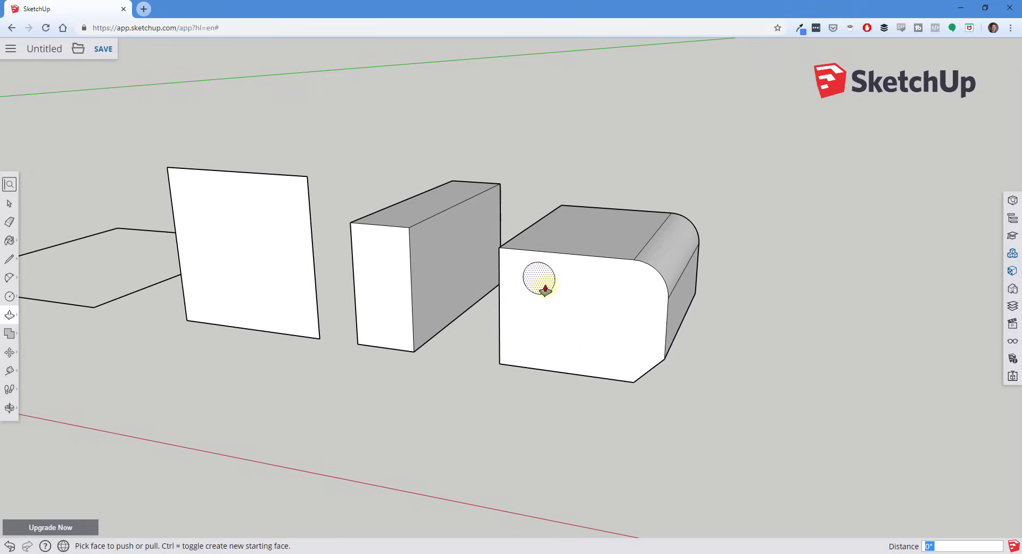
click(539, 287)
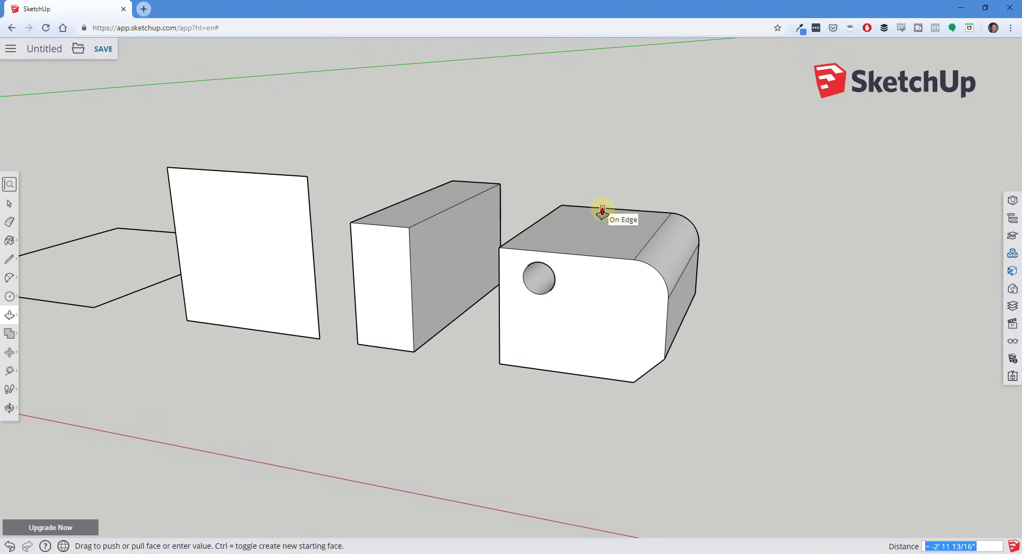
middle_drag(602, 212, 577, 170)
middle_drag(569, 217, 534, 303)
scroll(647, 261, down, 8)
shift+middle_drag(798, 155, 493, 354)
middle_drag(504, 423, 482, 368)
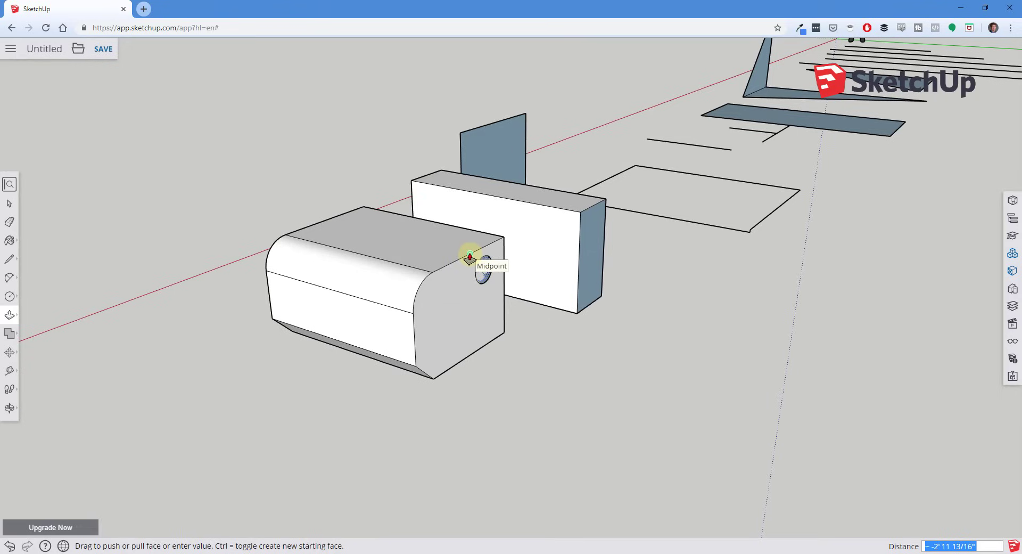
click(454, 313)
middle_drag(472, 305, 265, 213)
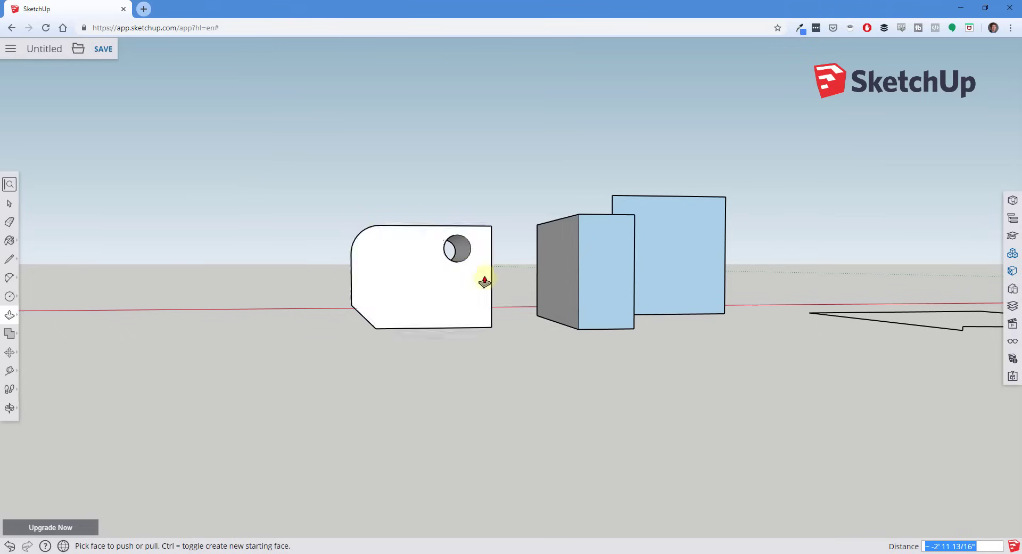
Step: Draw a roughly square rectangle on the box's front face, between the round hole and the rounded edge
middle_drag(383, 272, 751, 290)
scroll(532, 298, up, 3)
key(r)
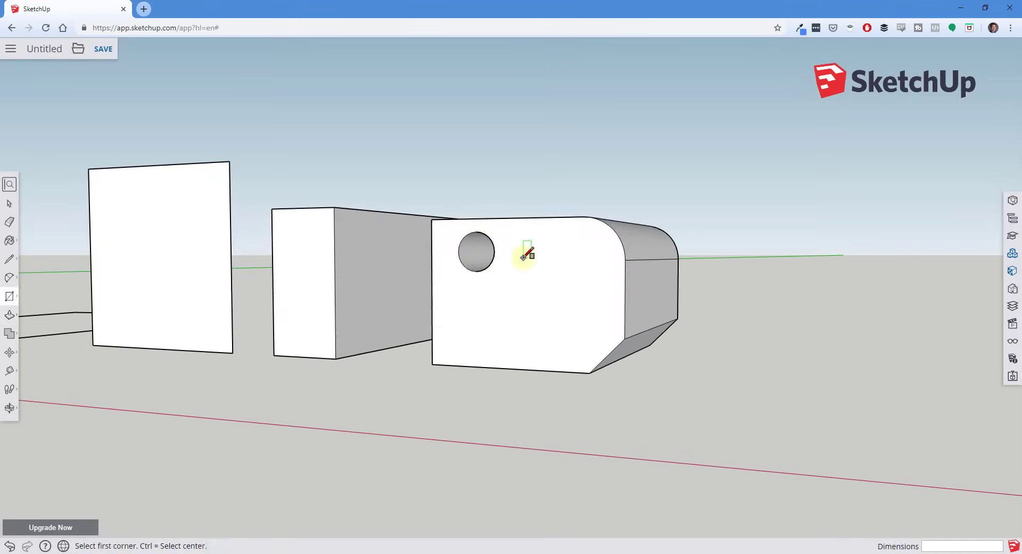
click(523, 257)
click(584, 321)
key(space)
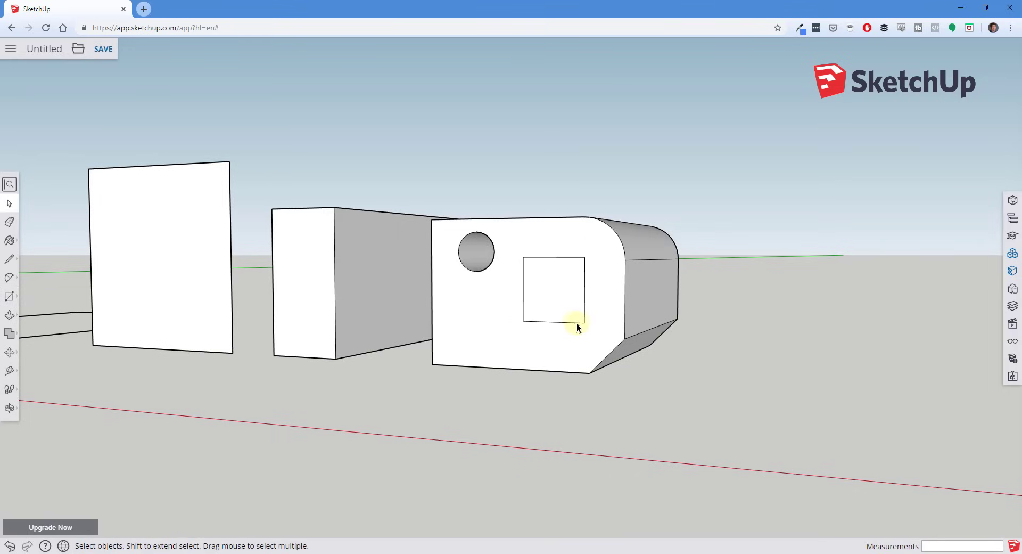
Step: Push the square face back through the box's full depth to cut a rectangular opening
key(p)
drag(548, 298, 678, 326)
middle_drag(678, 326, 598, 366)
key(space)
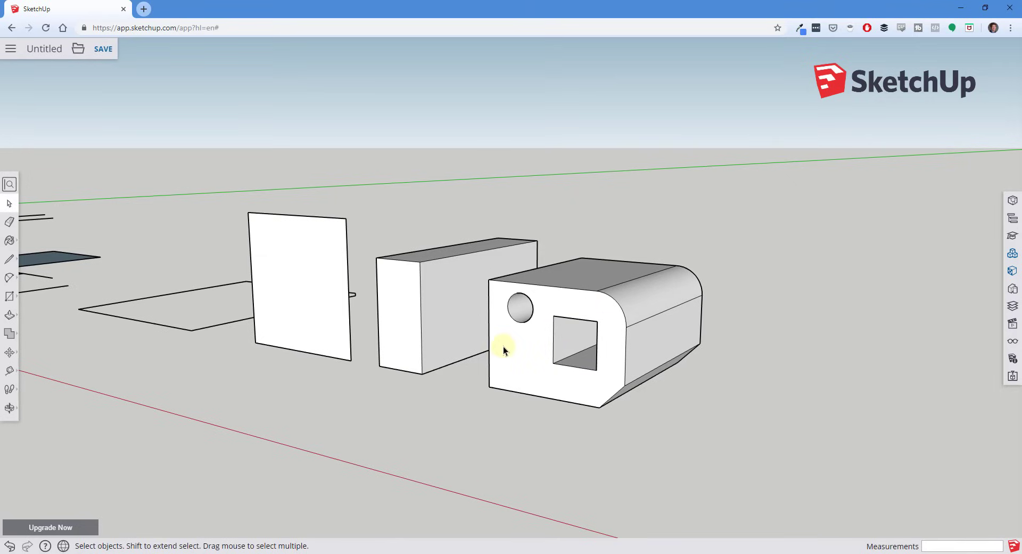
Step: Draw a long, narrow rectangle about 6' 11" by 4 9/16" on the ground beside the rounded box
scroll(514, 358, down, 5)
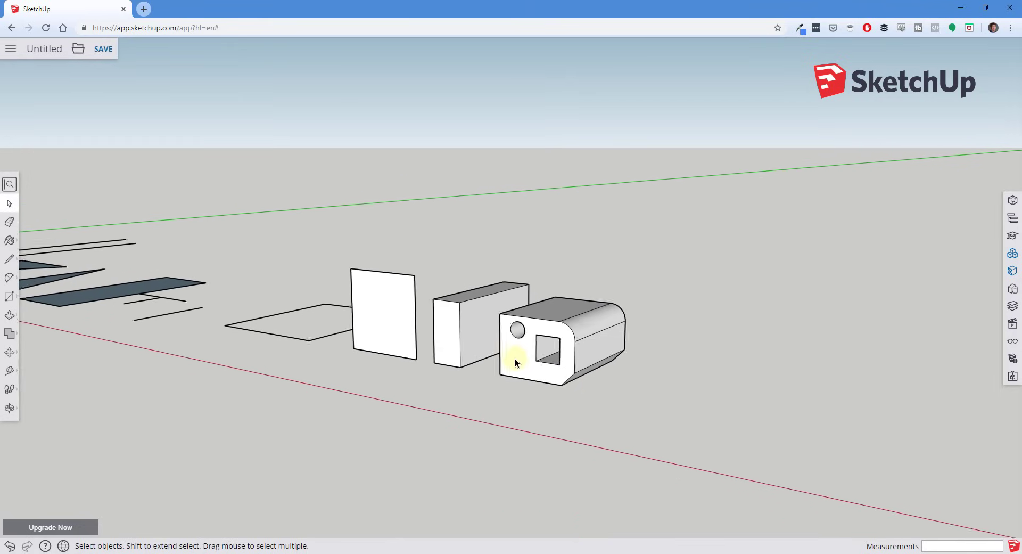
key(r)
click(600, 383)
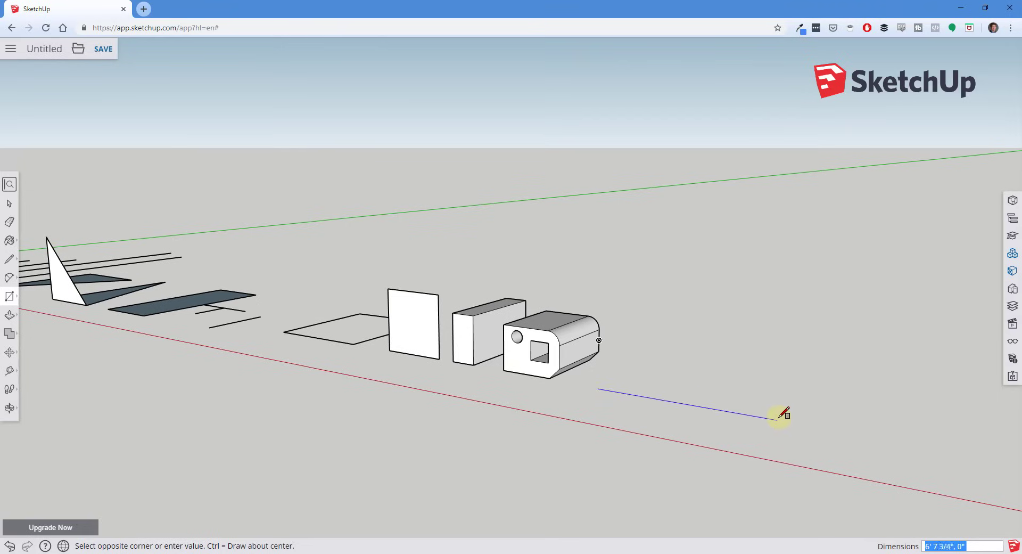
scroll(786, 413, up, 3)
middle_drag(785, 412, 775, 461)
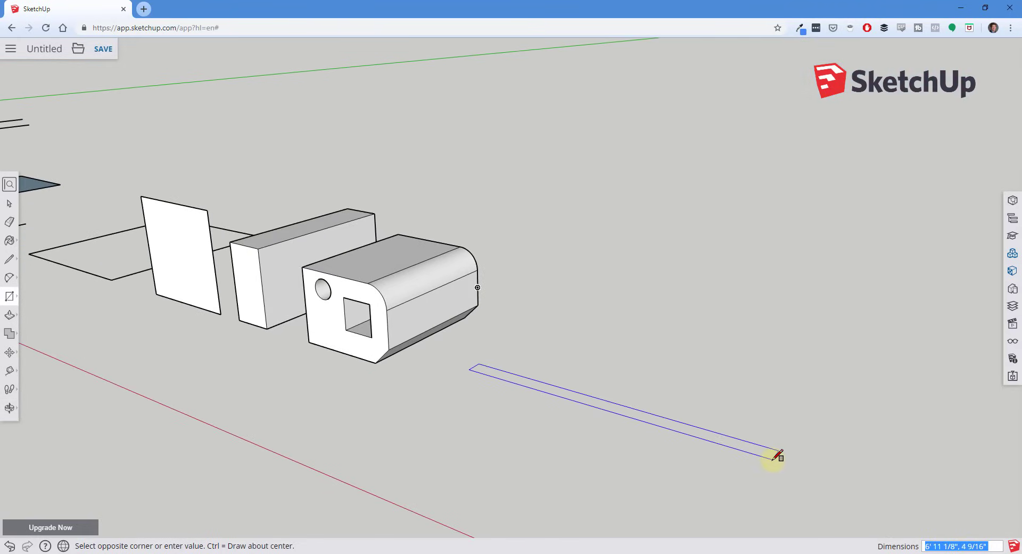
click(772, 456)
Step: Push/Pull the narrow rectangle upward into a tall, thin wall well above the neighbouring boxes
key(p)
click(759, 449)
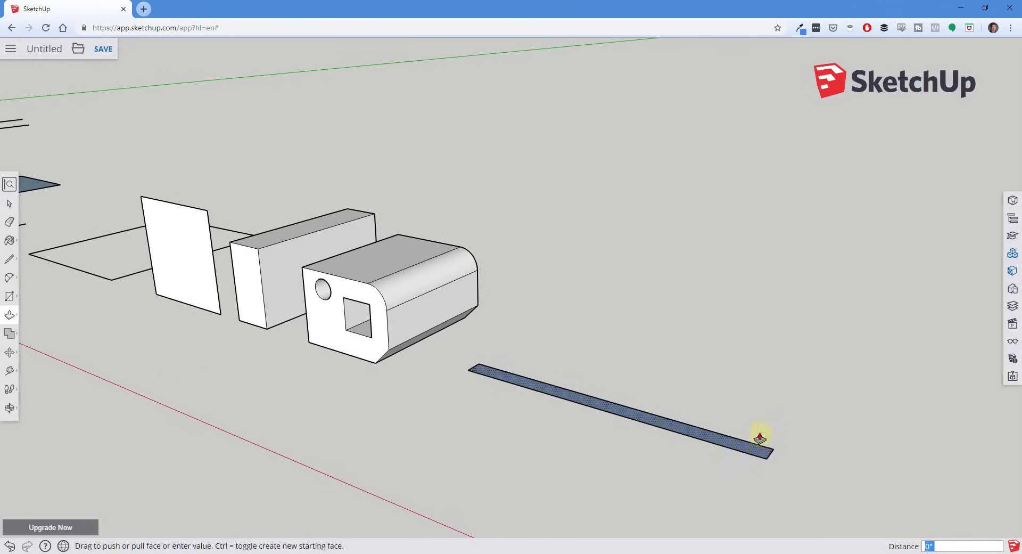
click(664, 146)
key(space)
Step: Draw a rectangle in the middle of the wall's front face and push it through the wall's thickness to cut a window opening
key(r)
click(565, 193)
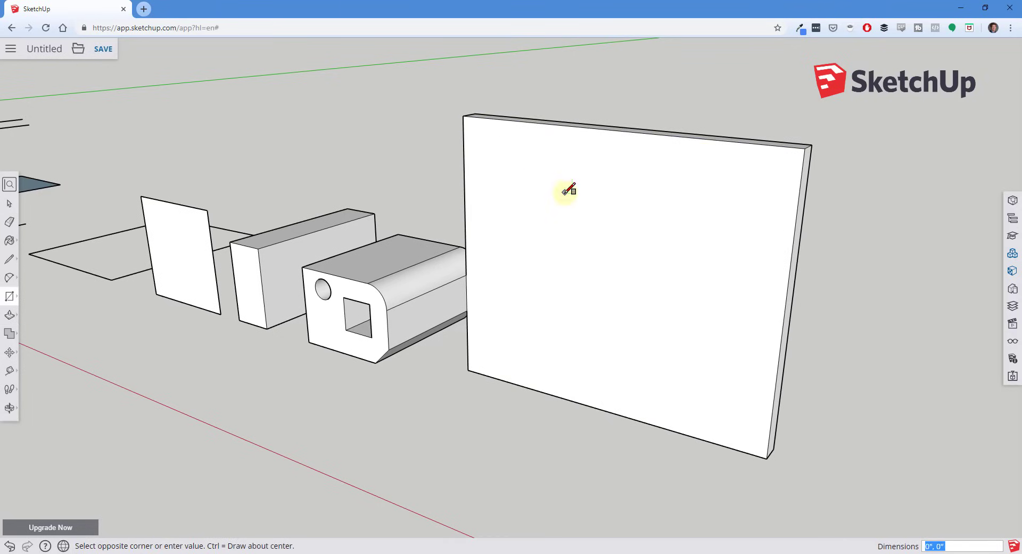
click(680, 311)
key(space)
key(p)
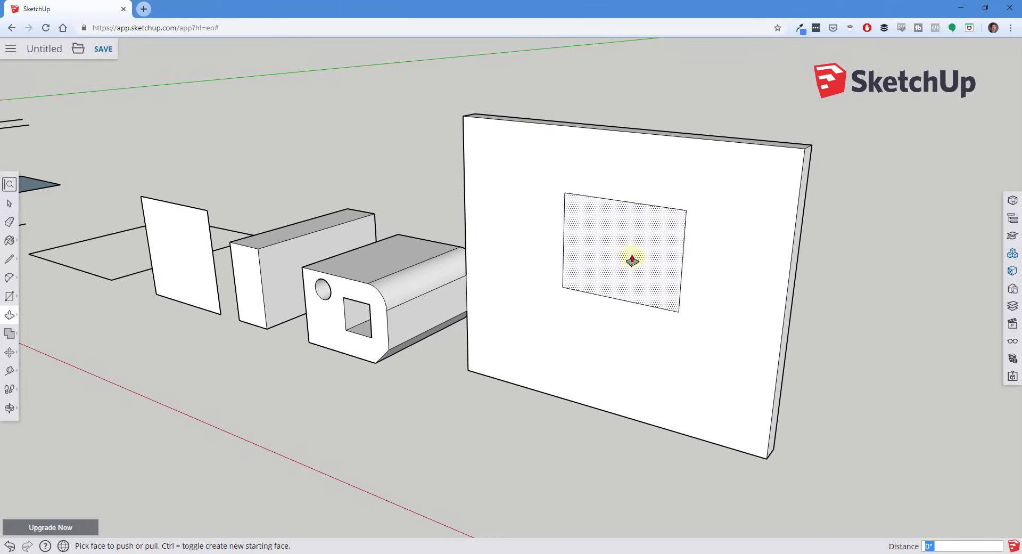
click(628, 261)
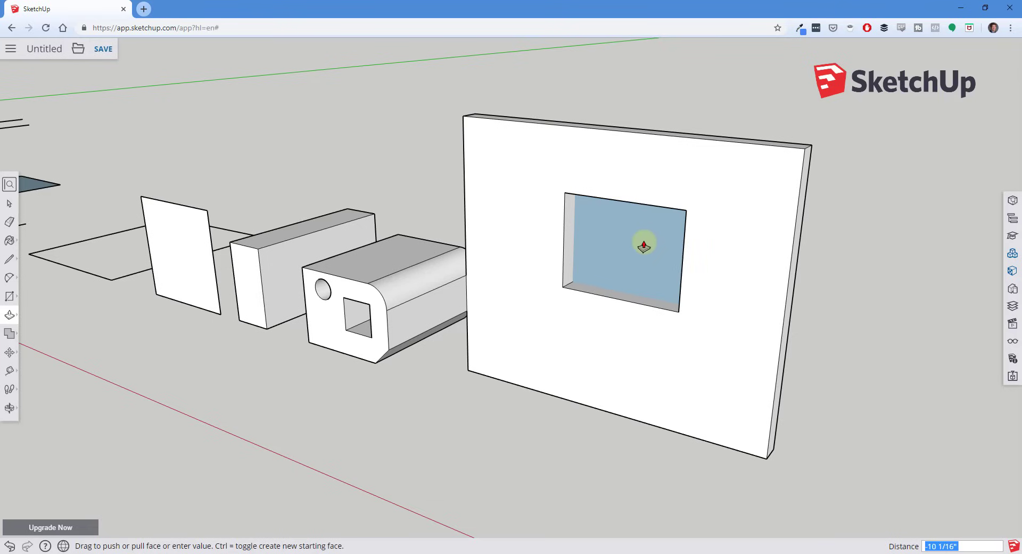
click(626, 244)
key(o)
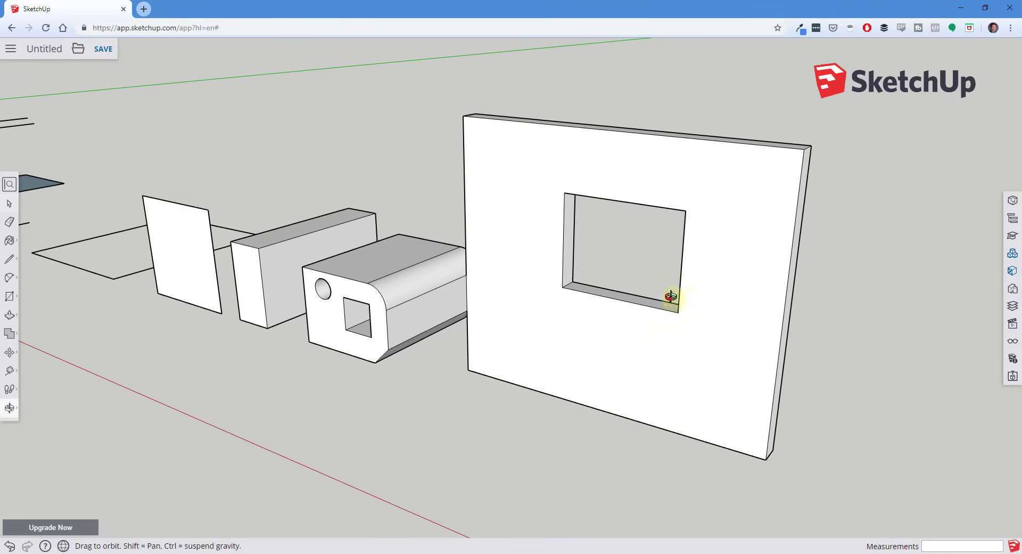
drag(671, 294, 654, 265)
key(space)
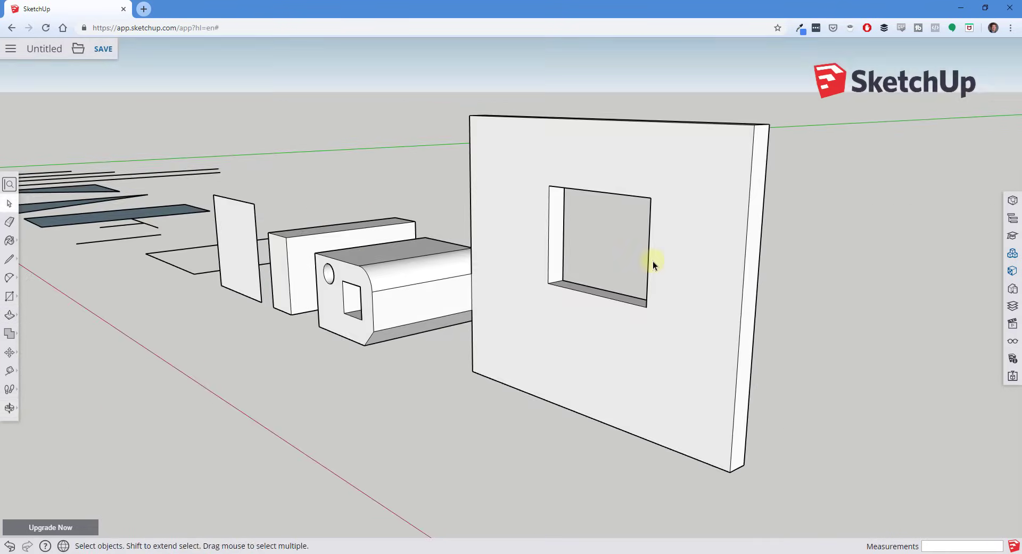
scroll(655, 343, down, 5)
scroll(692, 309, up, 4)
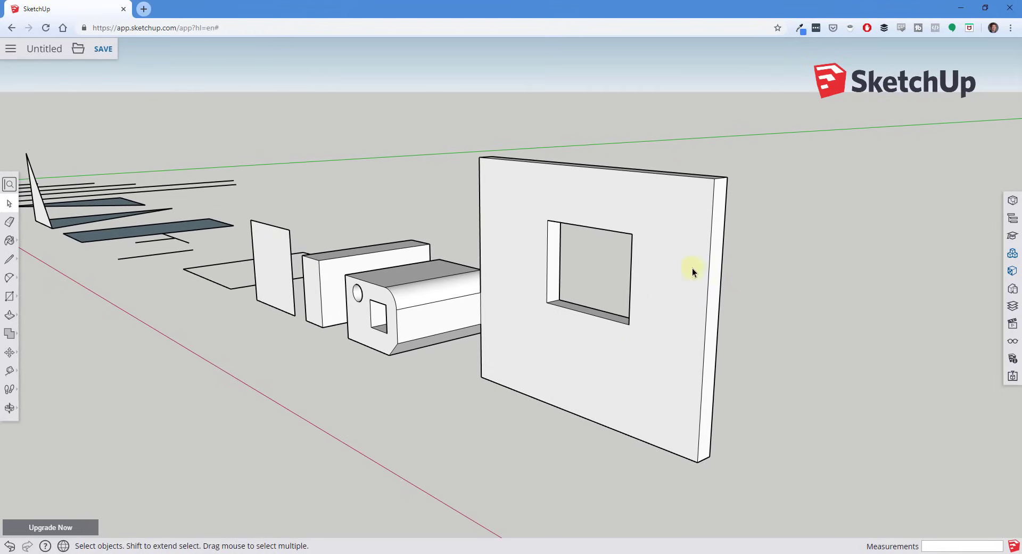
middle_drag(670, 260, 778, 265)
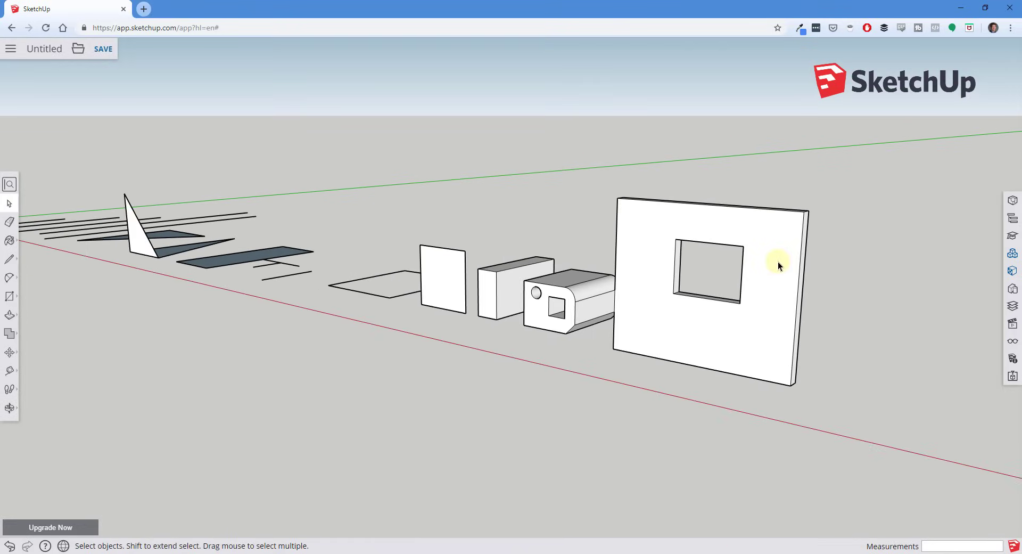
scroll(774, 263, down, 2)
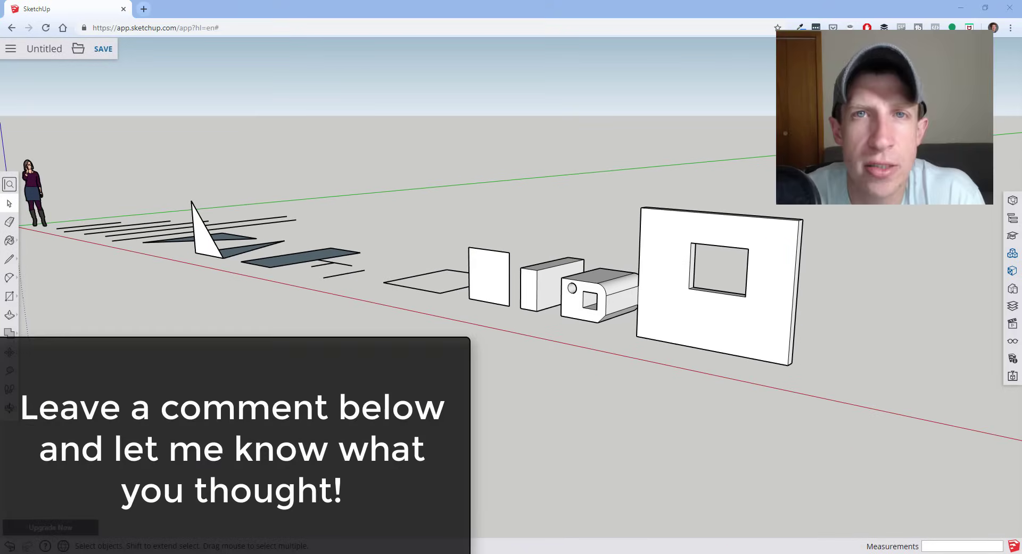